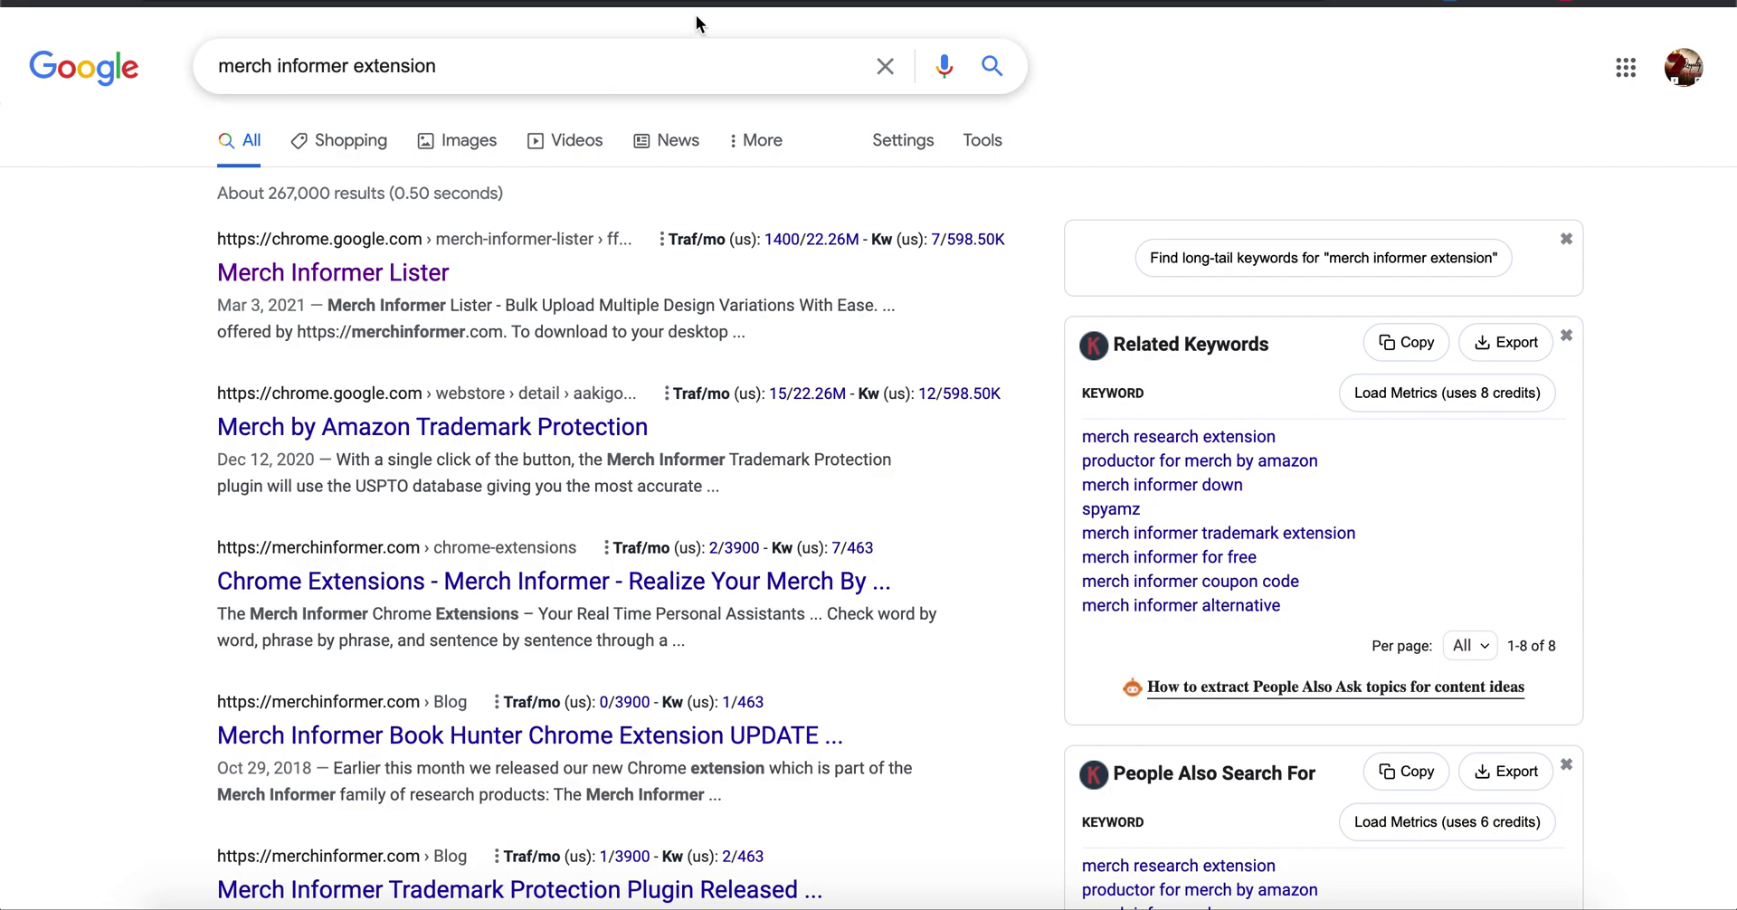
Step: Switch to the Chrome Web Store tab listing the 'merch informer' extensions
{"action": "left_click", "coordinate": [787, 5]}
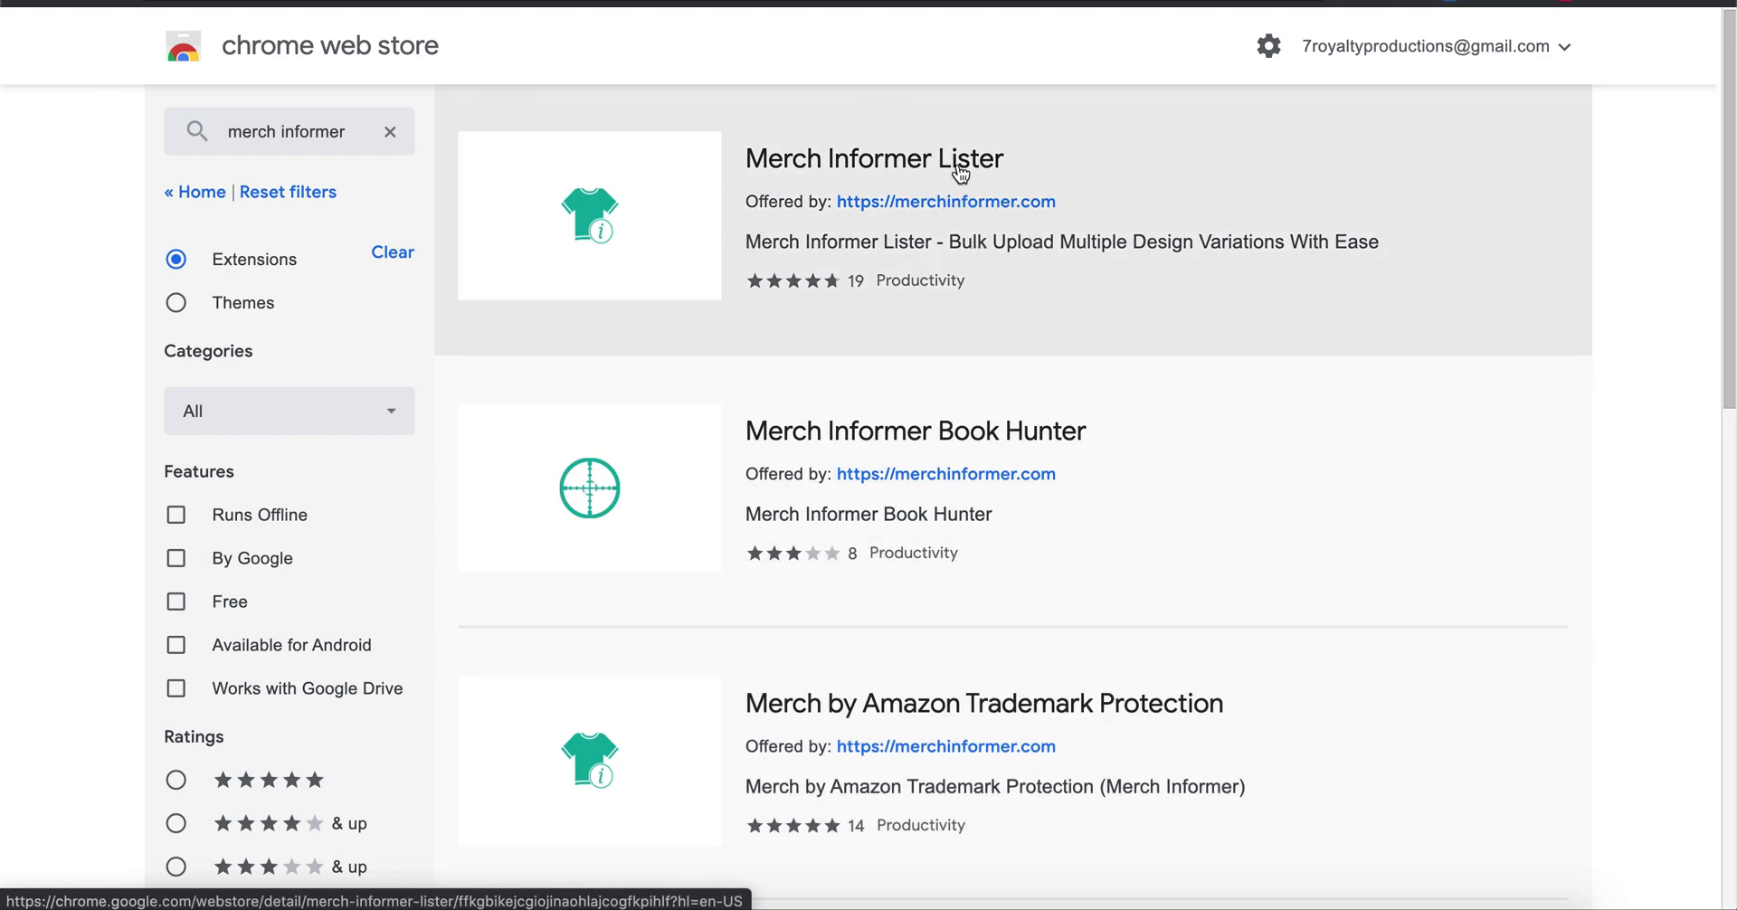
{"action": "scroll", "coordinate": [954, 380], "scroll_direction": "down", "scroll_amount": 3}
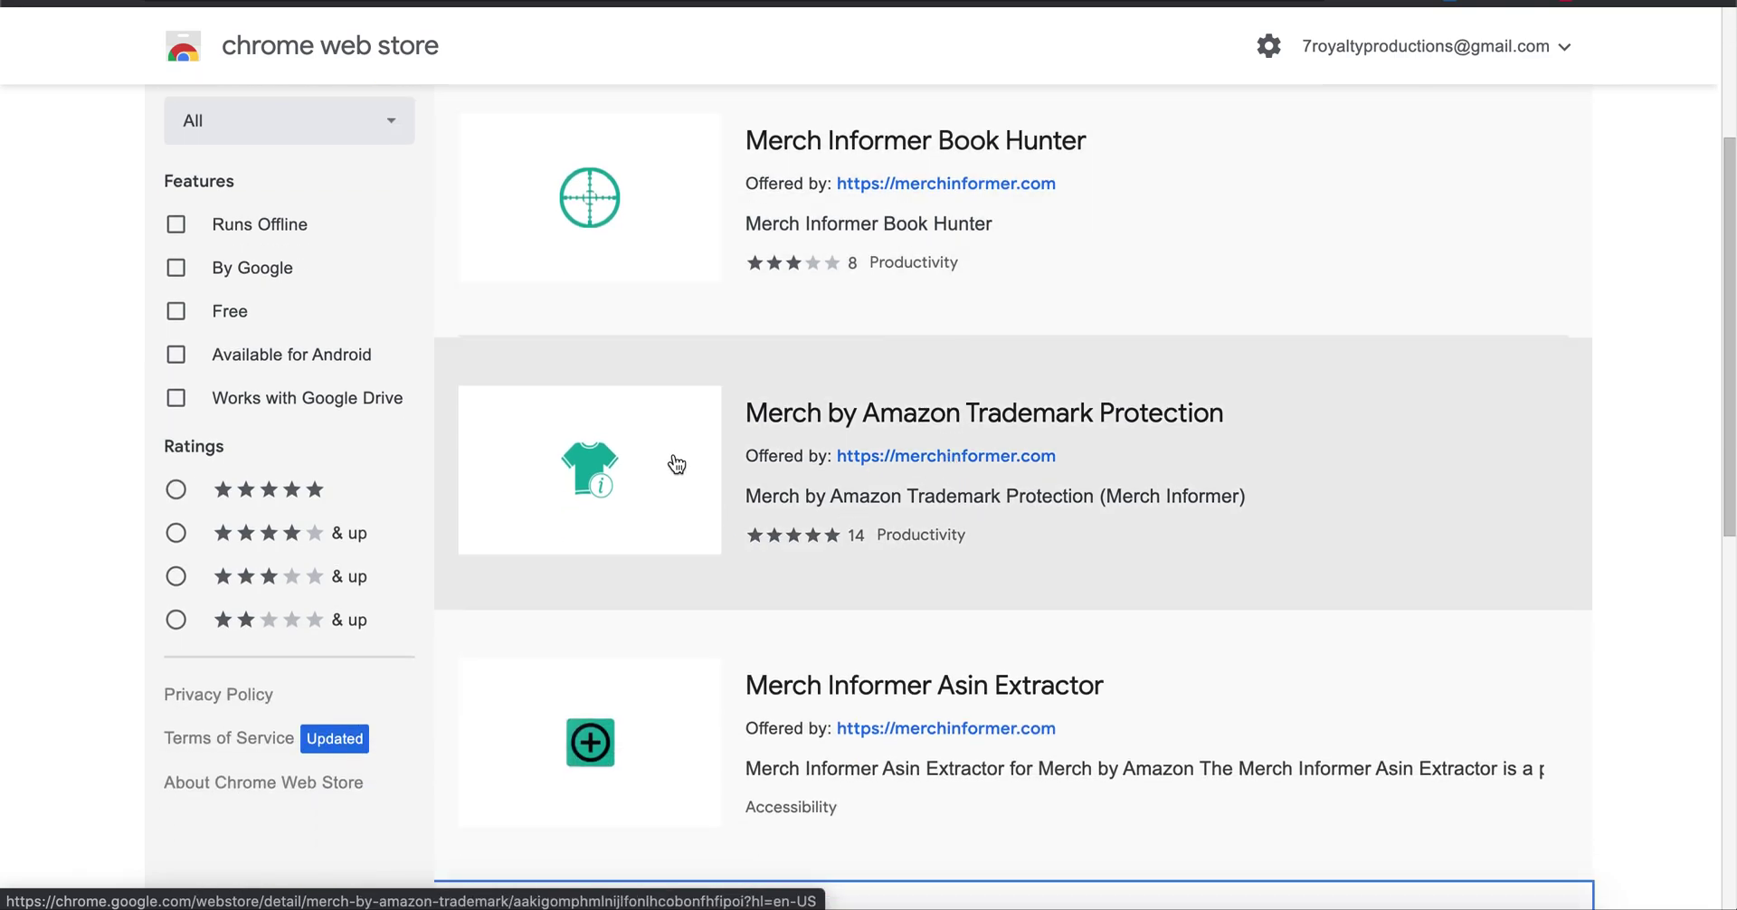
{"action": "scroll", "coordinate": [1084, 604], "scroll_direction": "down", "scroll_amount": 3}
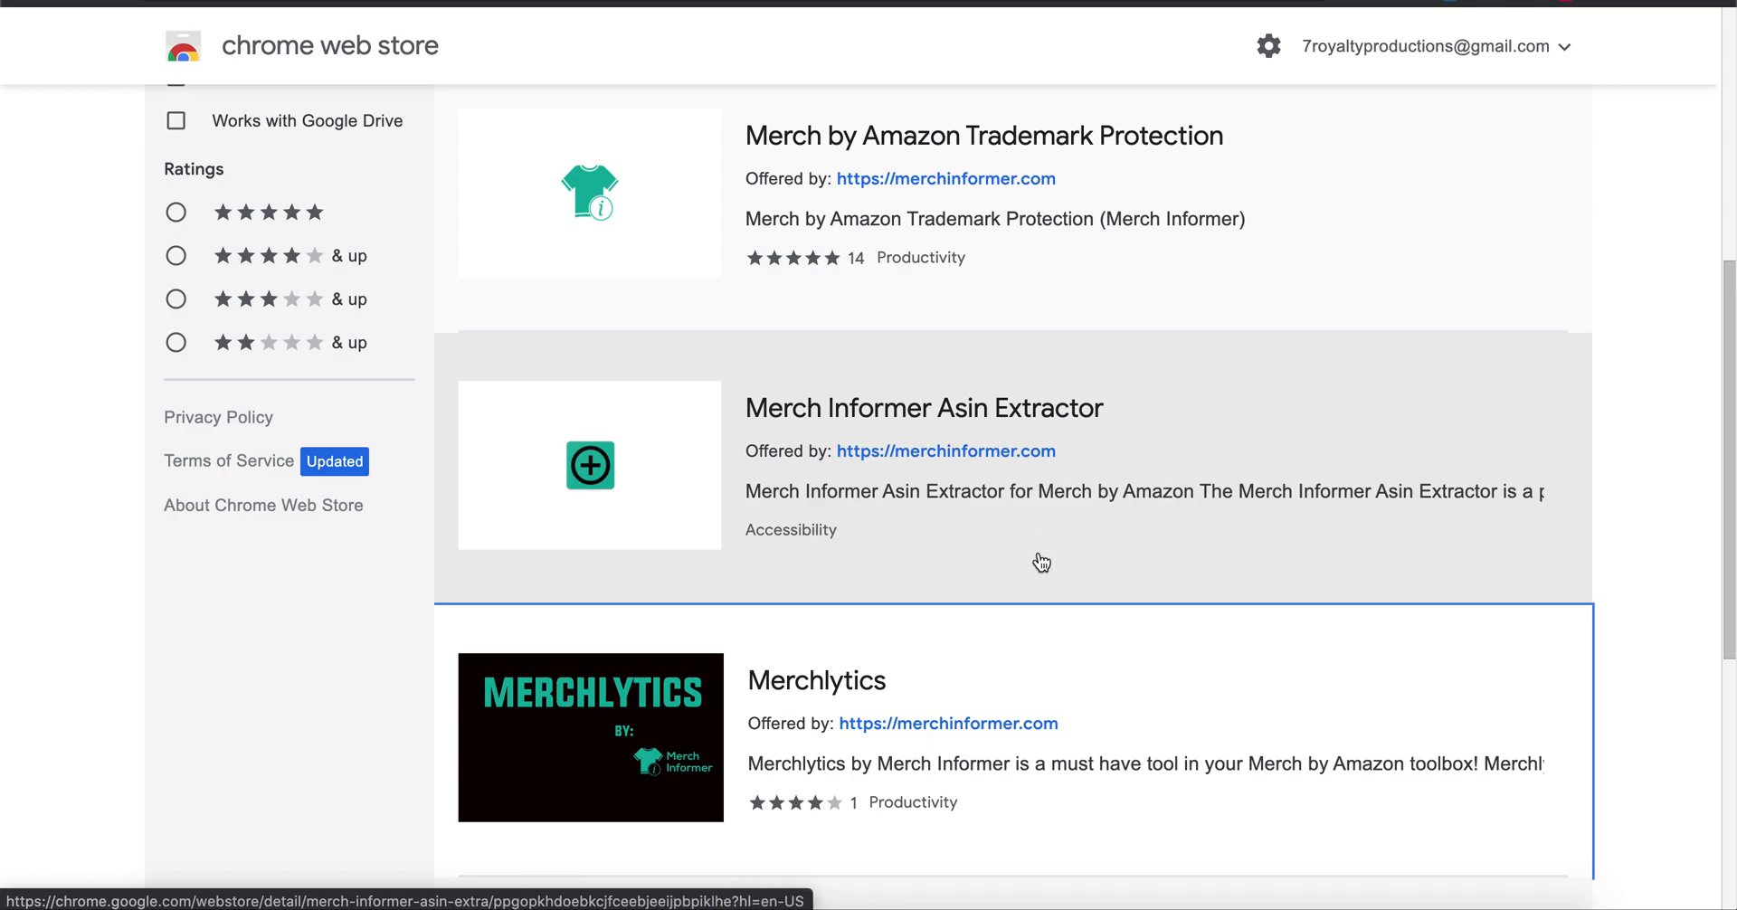
{"action": "scroll", "coordinate": [1042, 563], "scroll_direction": "down", "scroll_amount": 1}
{"action": "scroll", "coordinate": [849, 759], "scroll_direction": "down", "scroll_amount": 2}
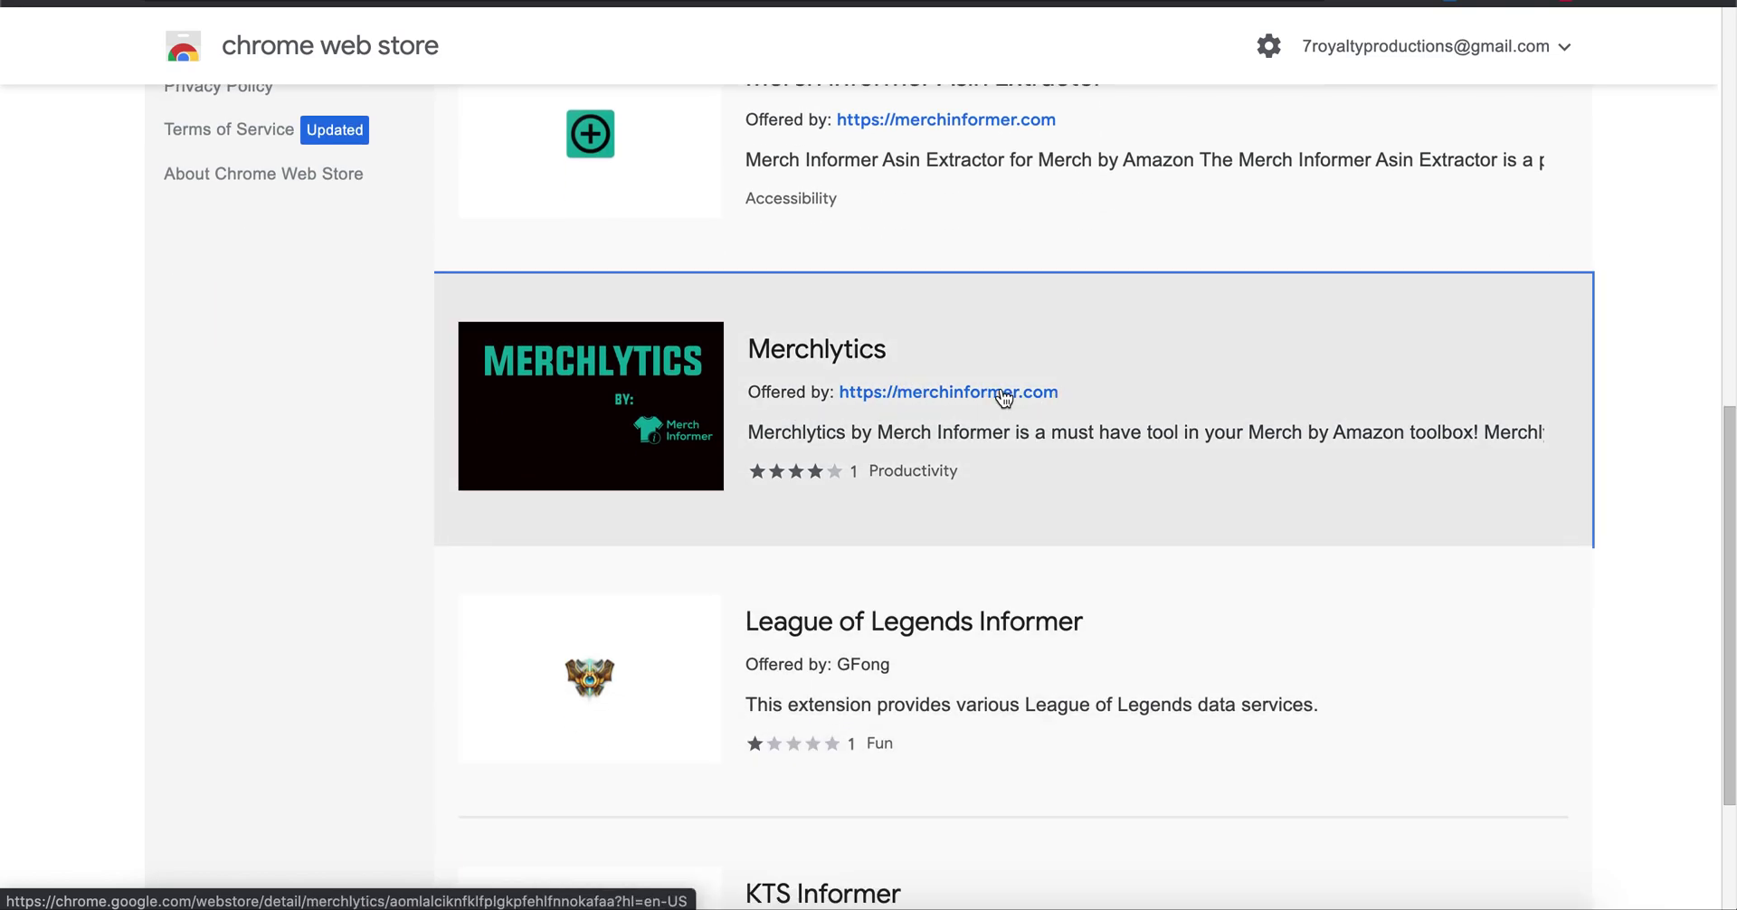
{"action": "scroll", "coordinate": [1004, 398], "scroll_direction": "up", "scroll_amount": 4}
{"action": "scroll", "coordinate": [1004, 398], "scroll_direction": "down", "scroll_amount": 7}
{"action": "scroll", "coordinate": [1004, 398], "scroll_direction": "up", "scroll_amount": 8}
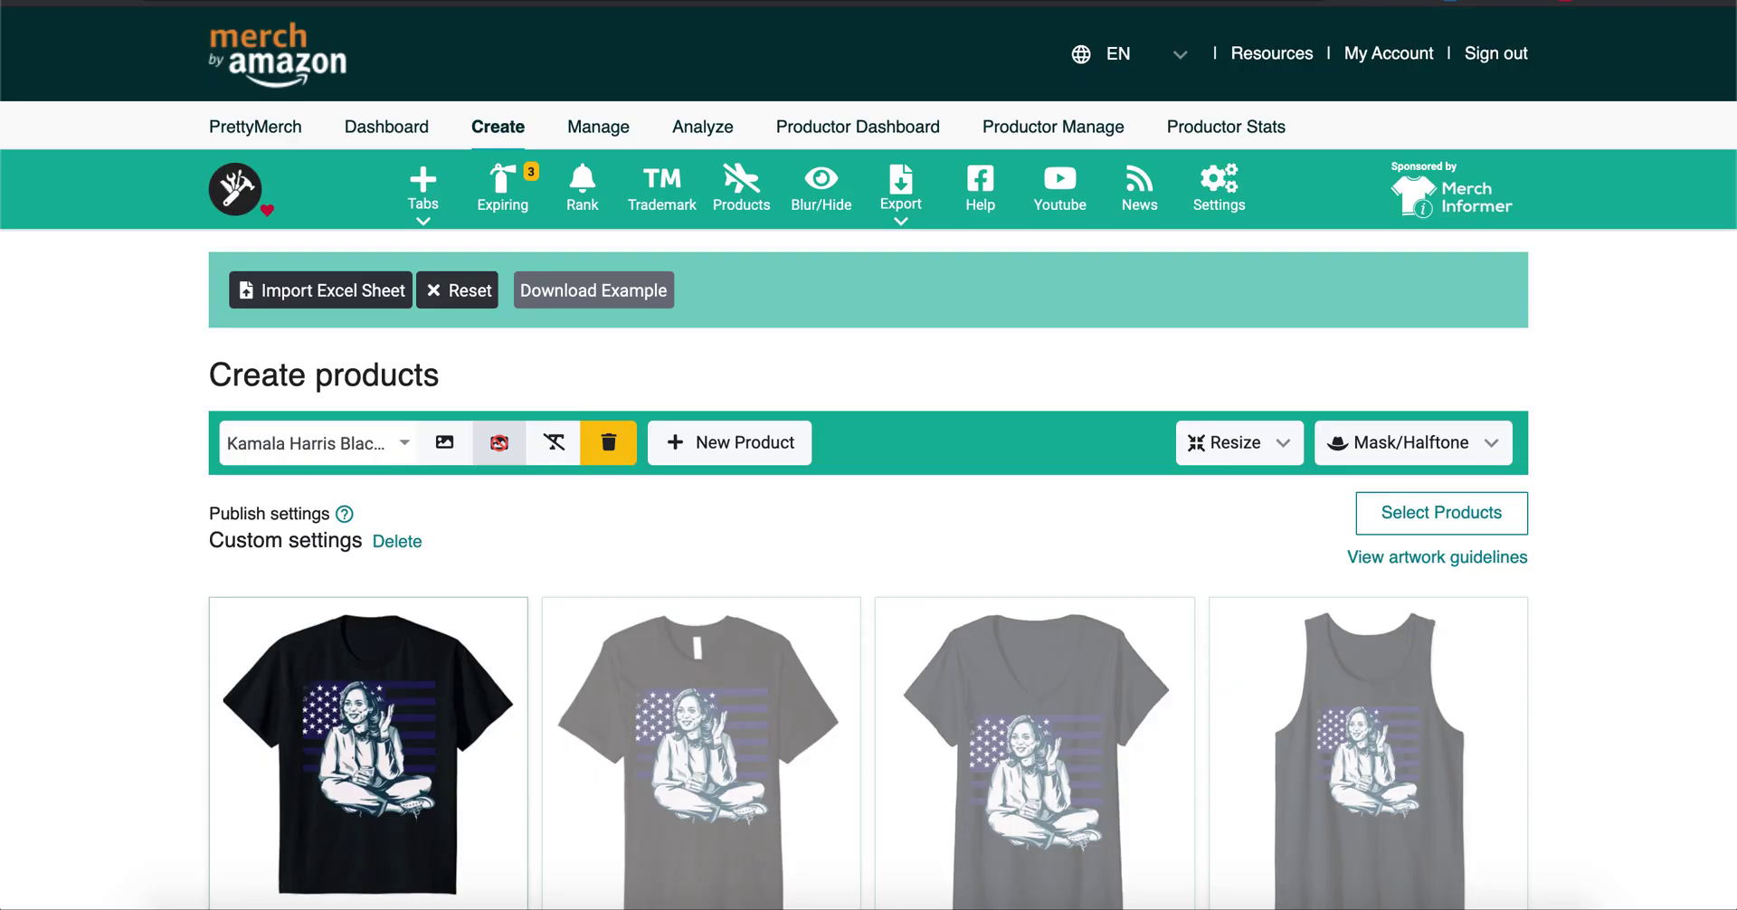
Step: Scroll the Standard t-shirt details down to the Choose fit types section
{"action": "scroll", "coordinate": [362, 454], "scroll_direction": "down", "scroll_amount": 3}
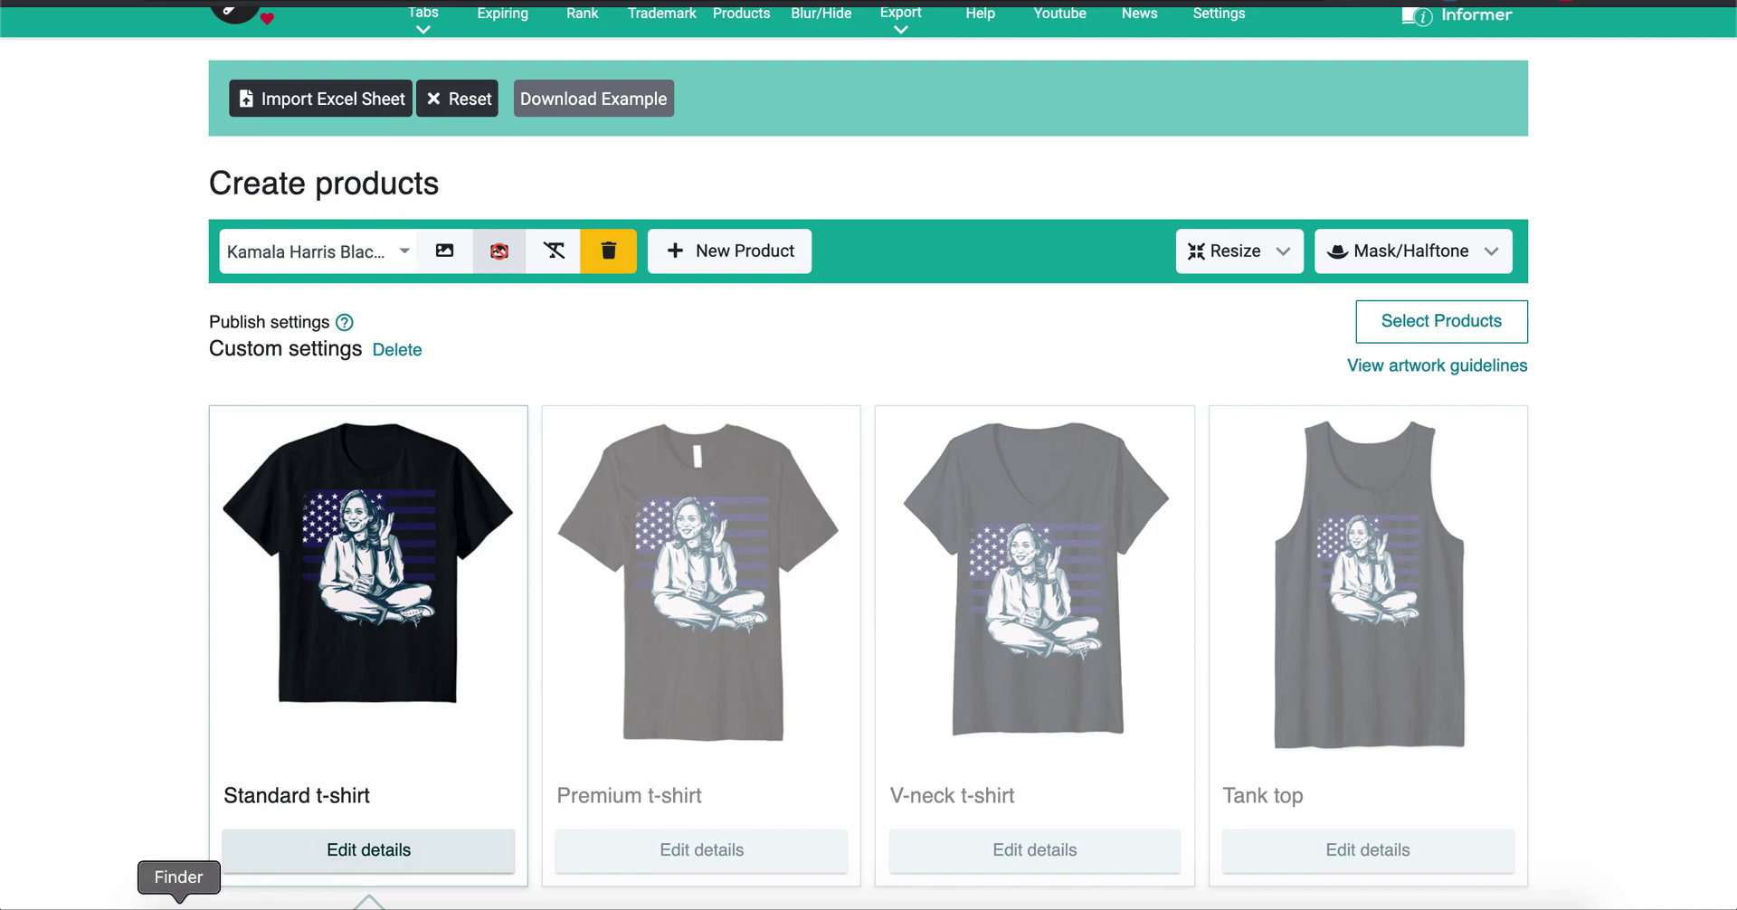
{"action": "scroll", "coordinate": [378, 644], "scroll_direction": "down", "scroll_amount": 2}
{"action": "scroll", "coordinate": [377, 637], "scroll_direction": "down", "scroll_amount": 1}
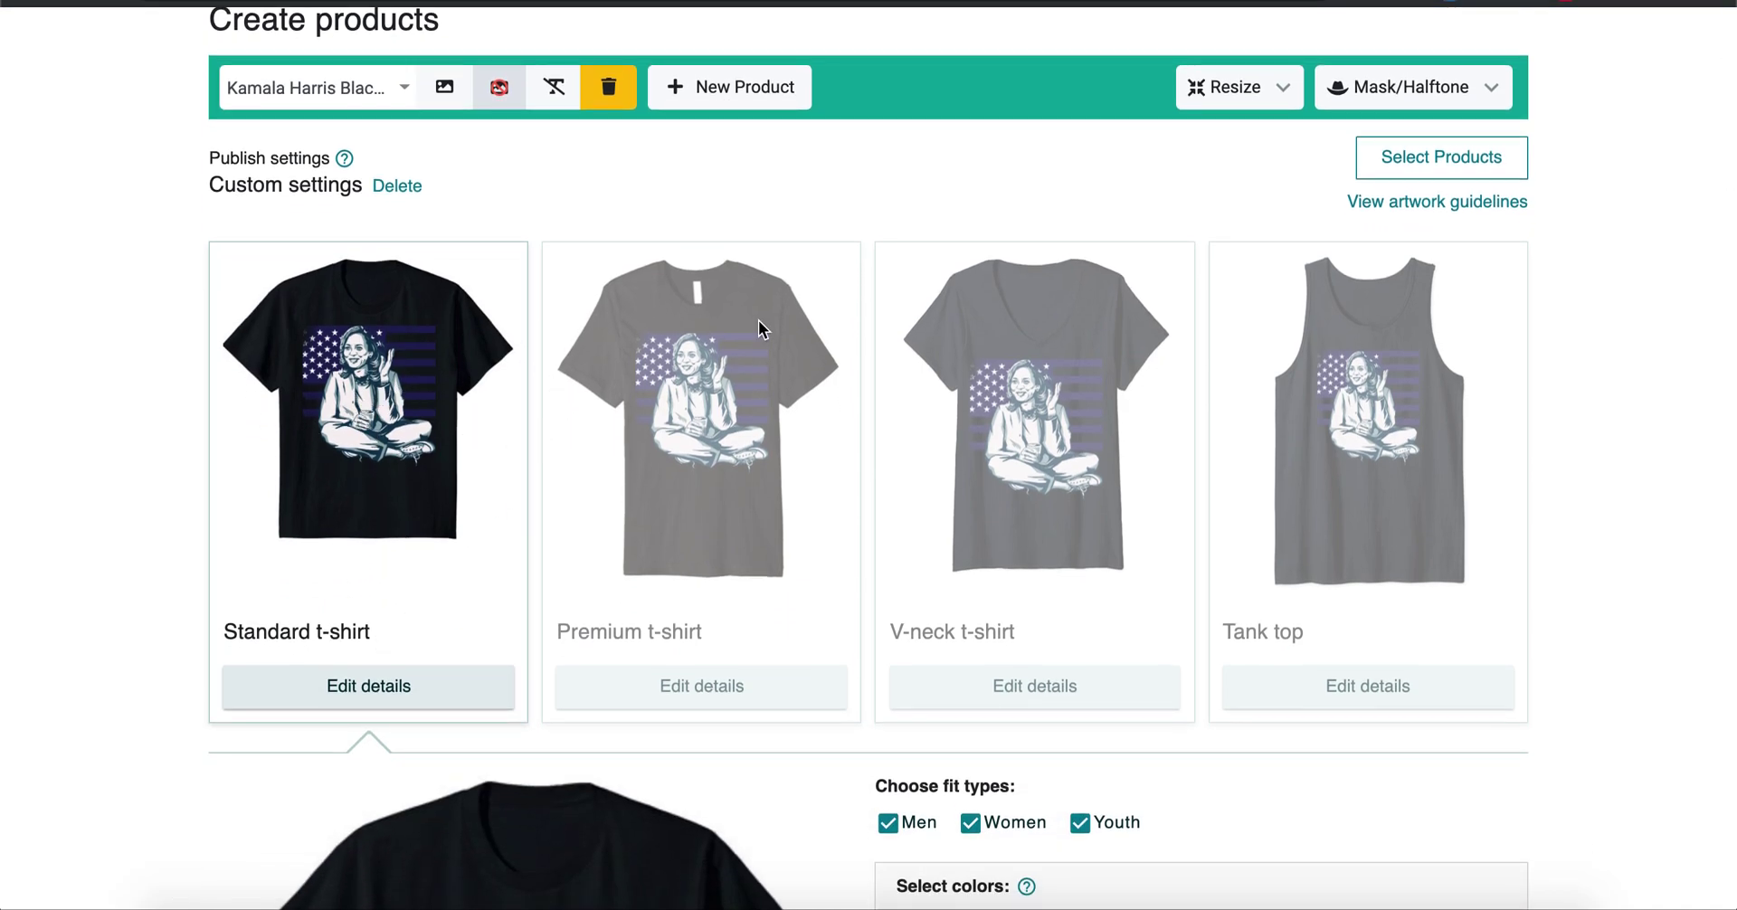
{"action": "scroll", "coordinate": [851, 661], "scroll_direction": "down", "scroll_amount": 5}
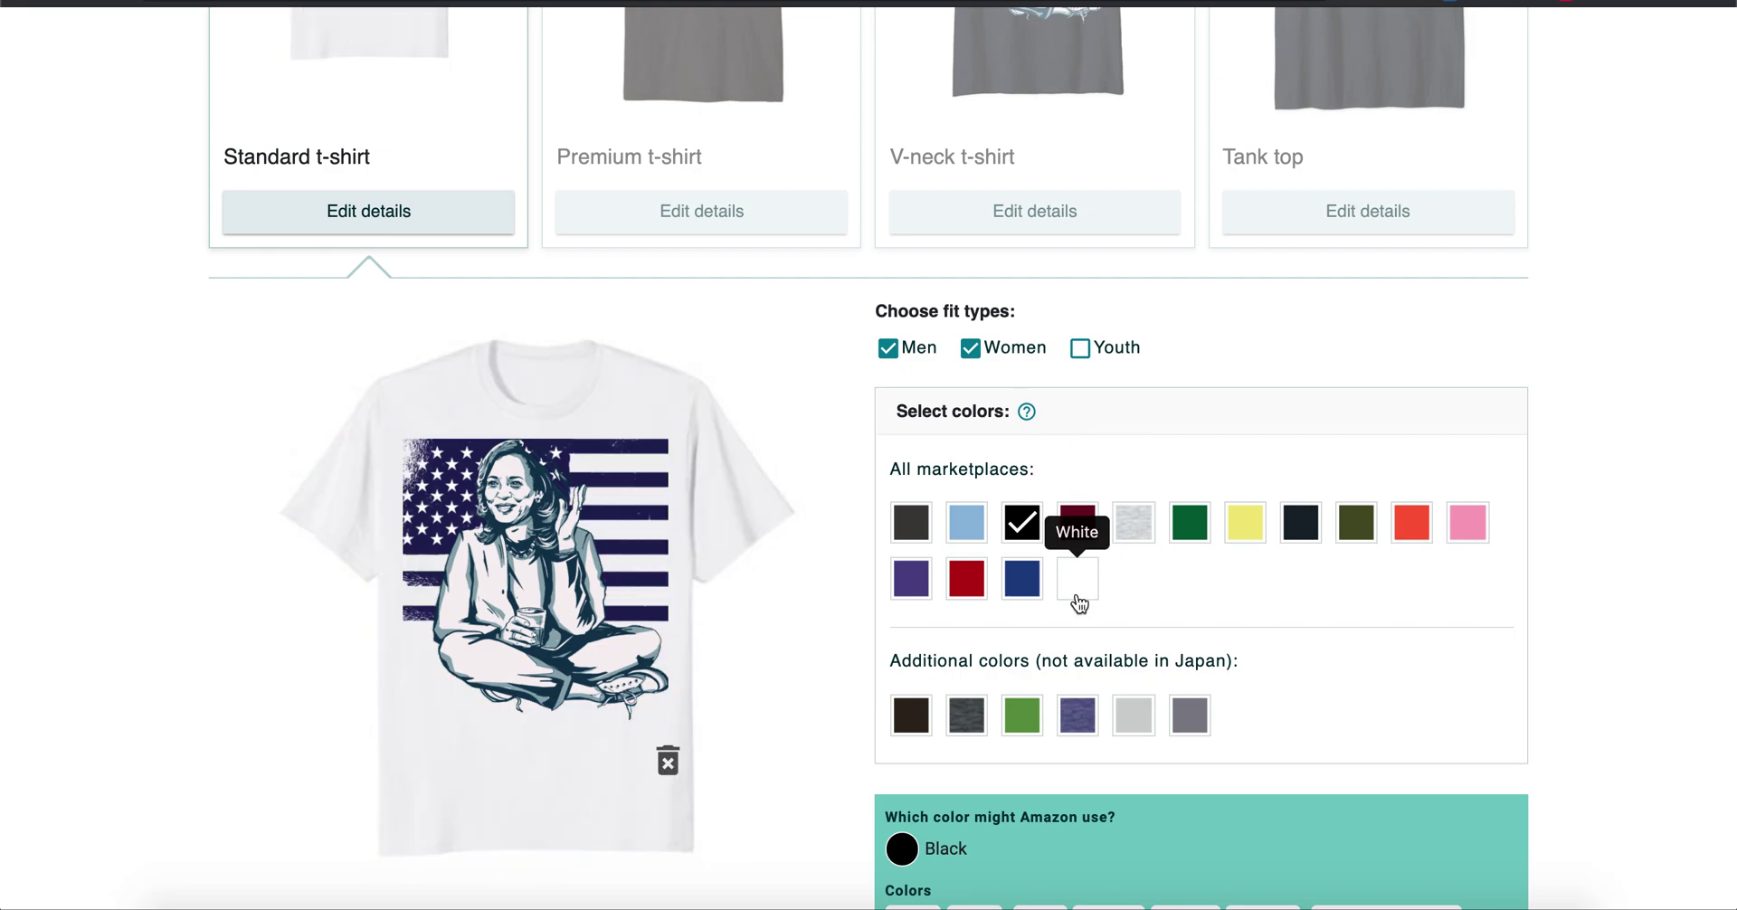
Step: Tick the Heather Grey and White swatches and untick Black for the Standard t-shirt
{"action": "scroll", "coordinate": [1127, 425], "scroll_direction": "up", "scroll_amount": 4}
{"action": "scroll", "coordinate": [1126, 425], "scroll_direction": "down", "scroll_amount": 1}
{"action": "scroll", "coordinate": [1126, 432], "scroll_direction": "down", "scroll_amount": 1}
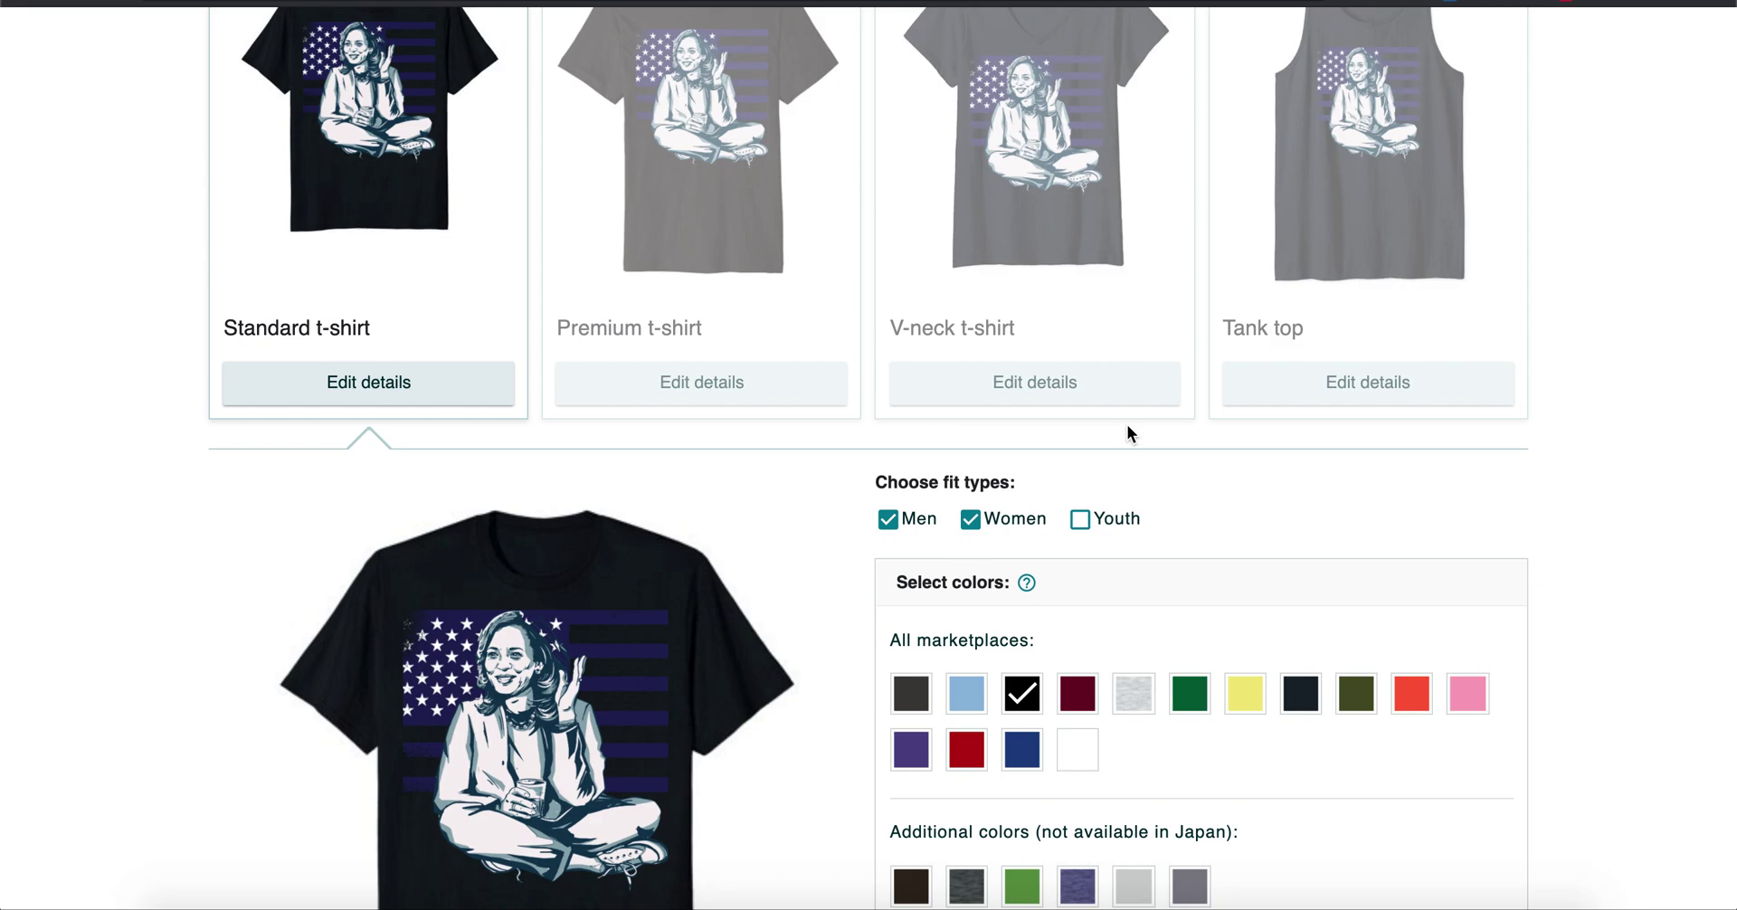
{"action": "scroll", "coordinate": [1145, 681], "scroll_direction": "down", "scroll_amount": 2}
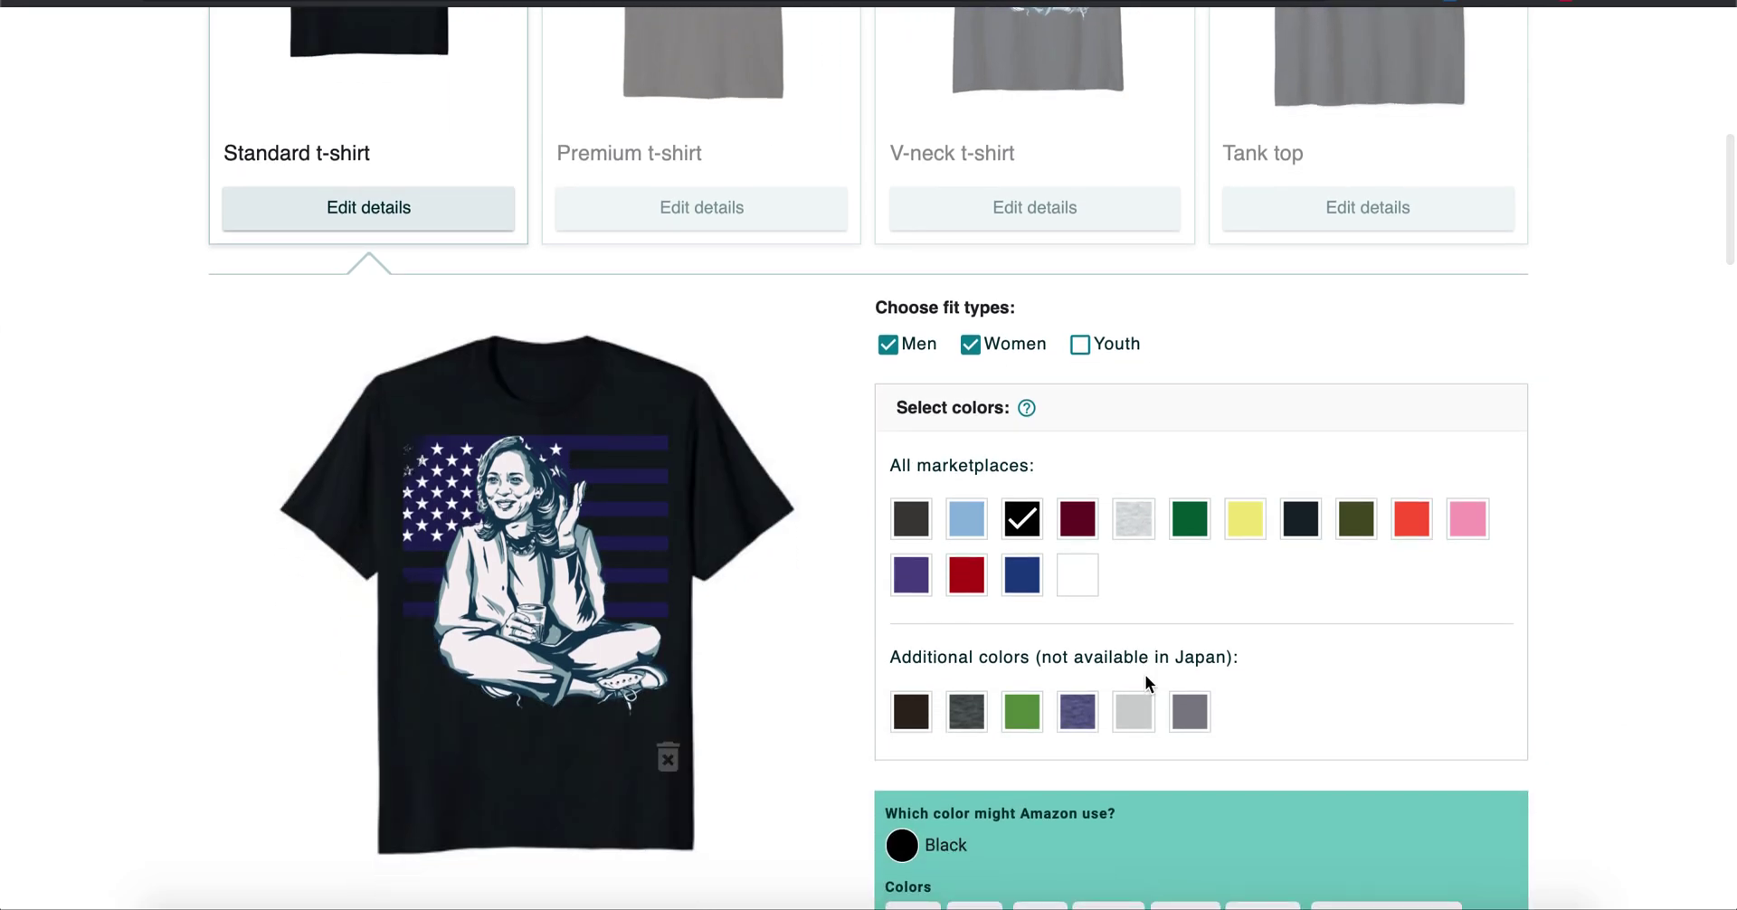
{"action": "left_click", "coordinate": [1132, 533]}
{"action": "left_click", "coordinate": [1076, 579]}
{"action": "left_click", "coordinate": [1026, 521]}
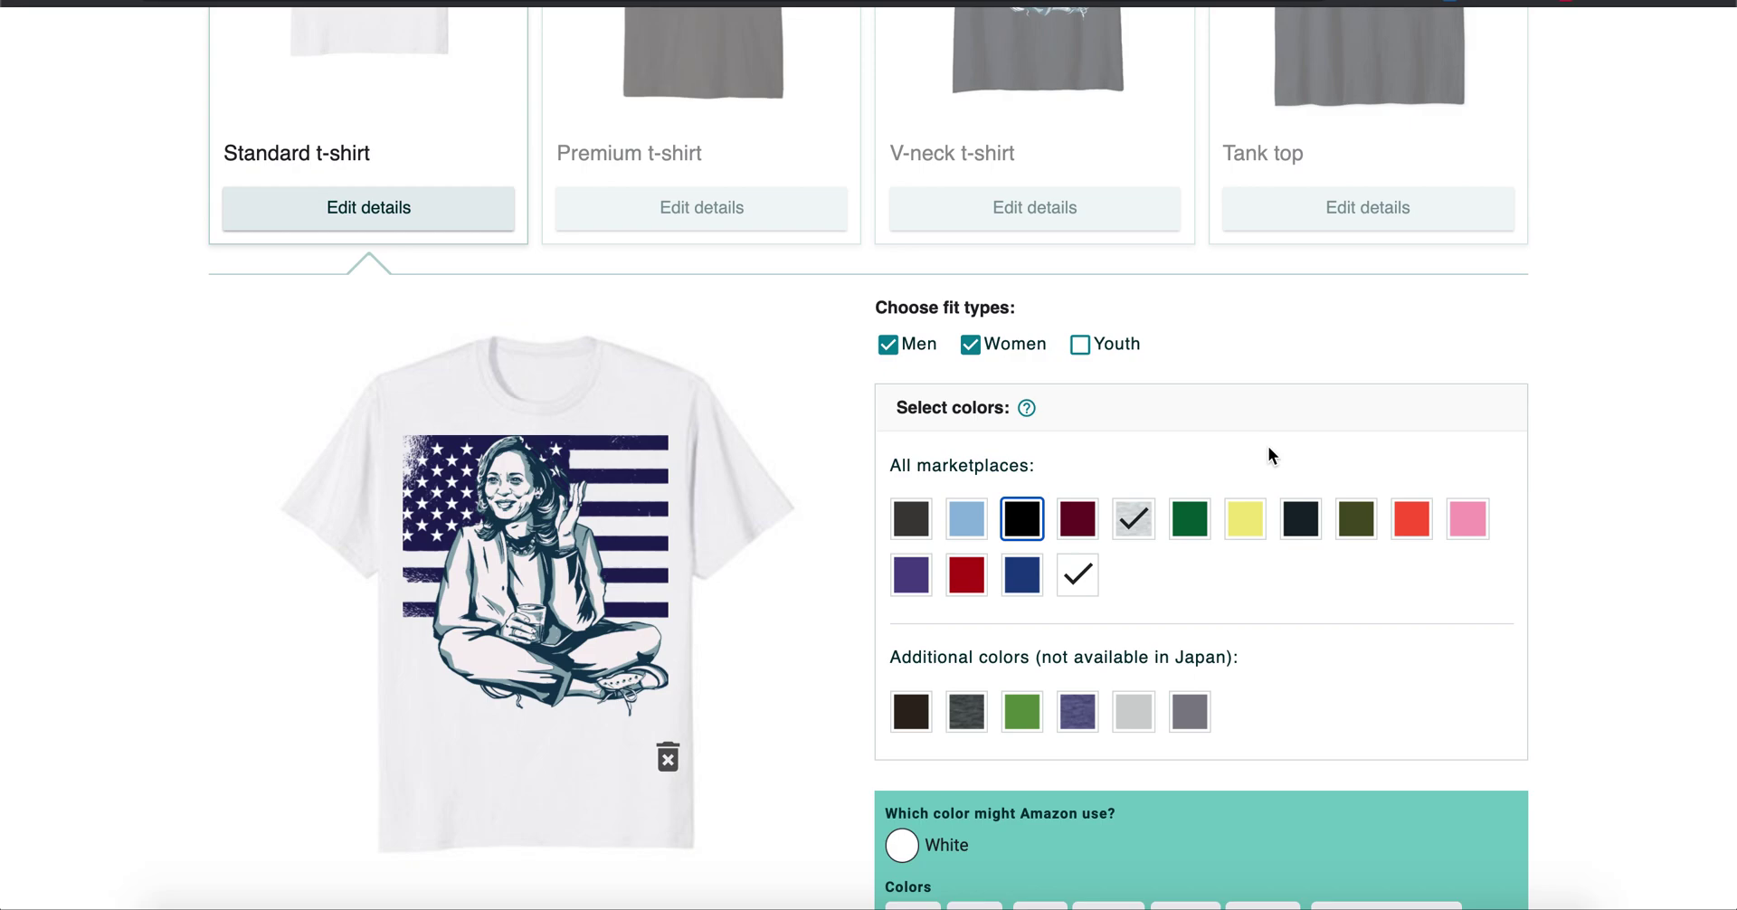
{"action": "scroll", "coordinate": [1268, 447], "scroll_direction": "up", "scroll_amount": 5}
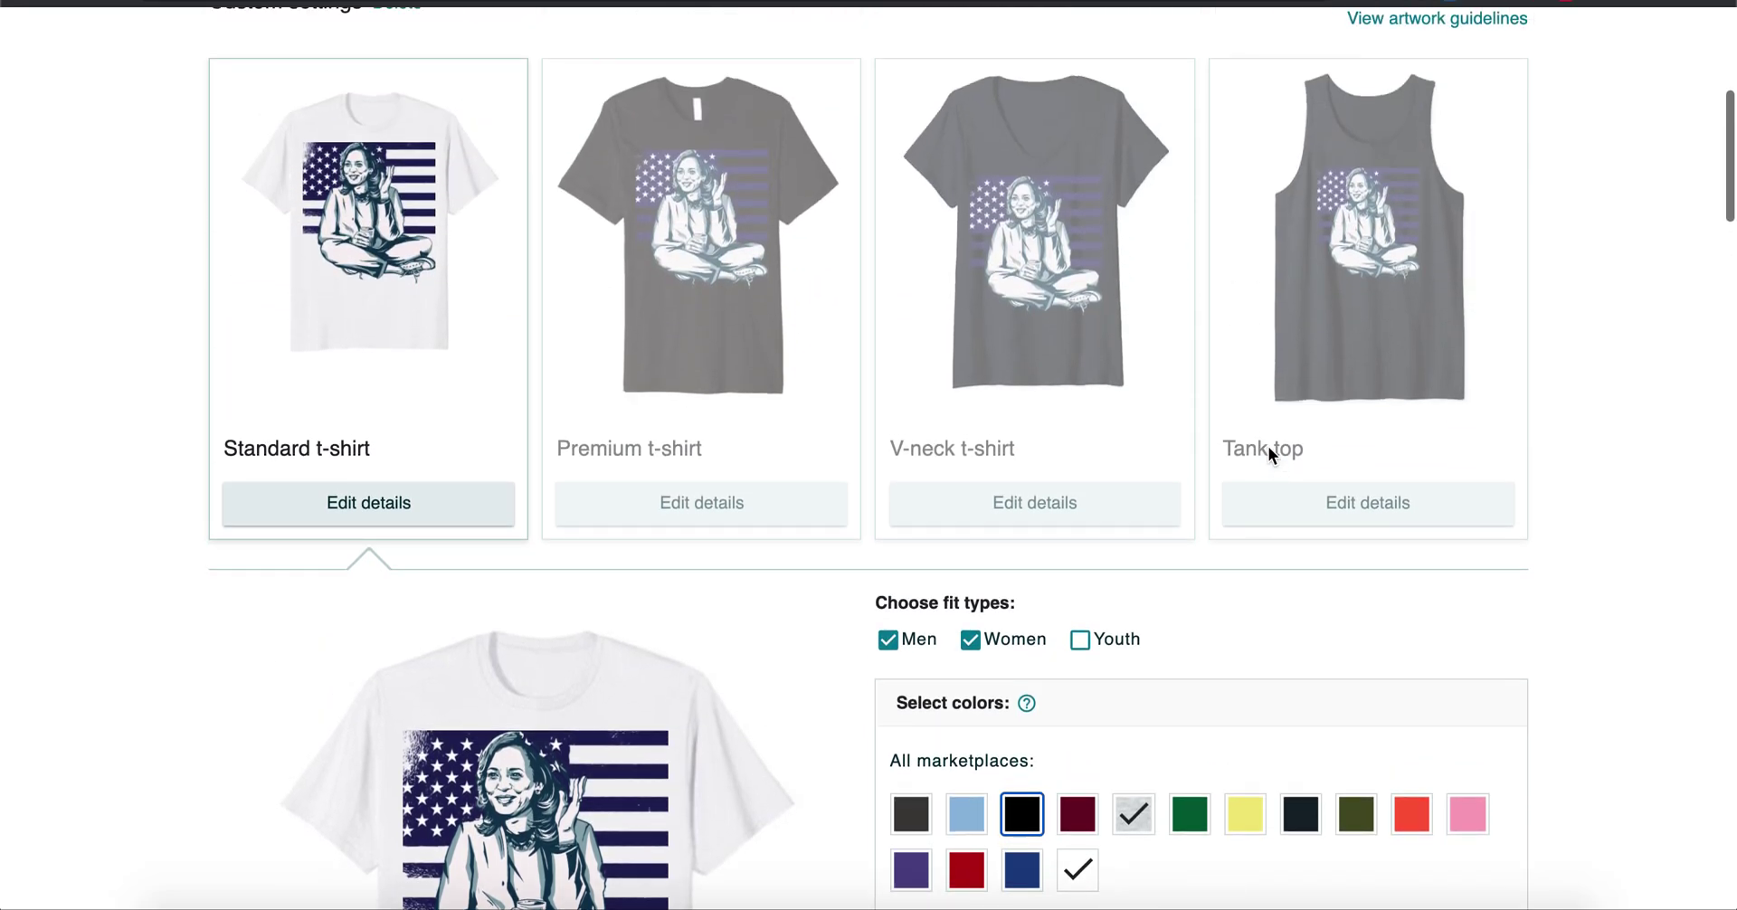
{"action": "scroll", "coordinate": [1268, 447], "scroll_direction": "down", "scroll_amount": 8}
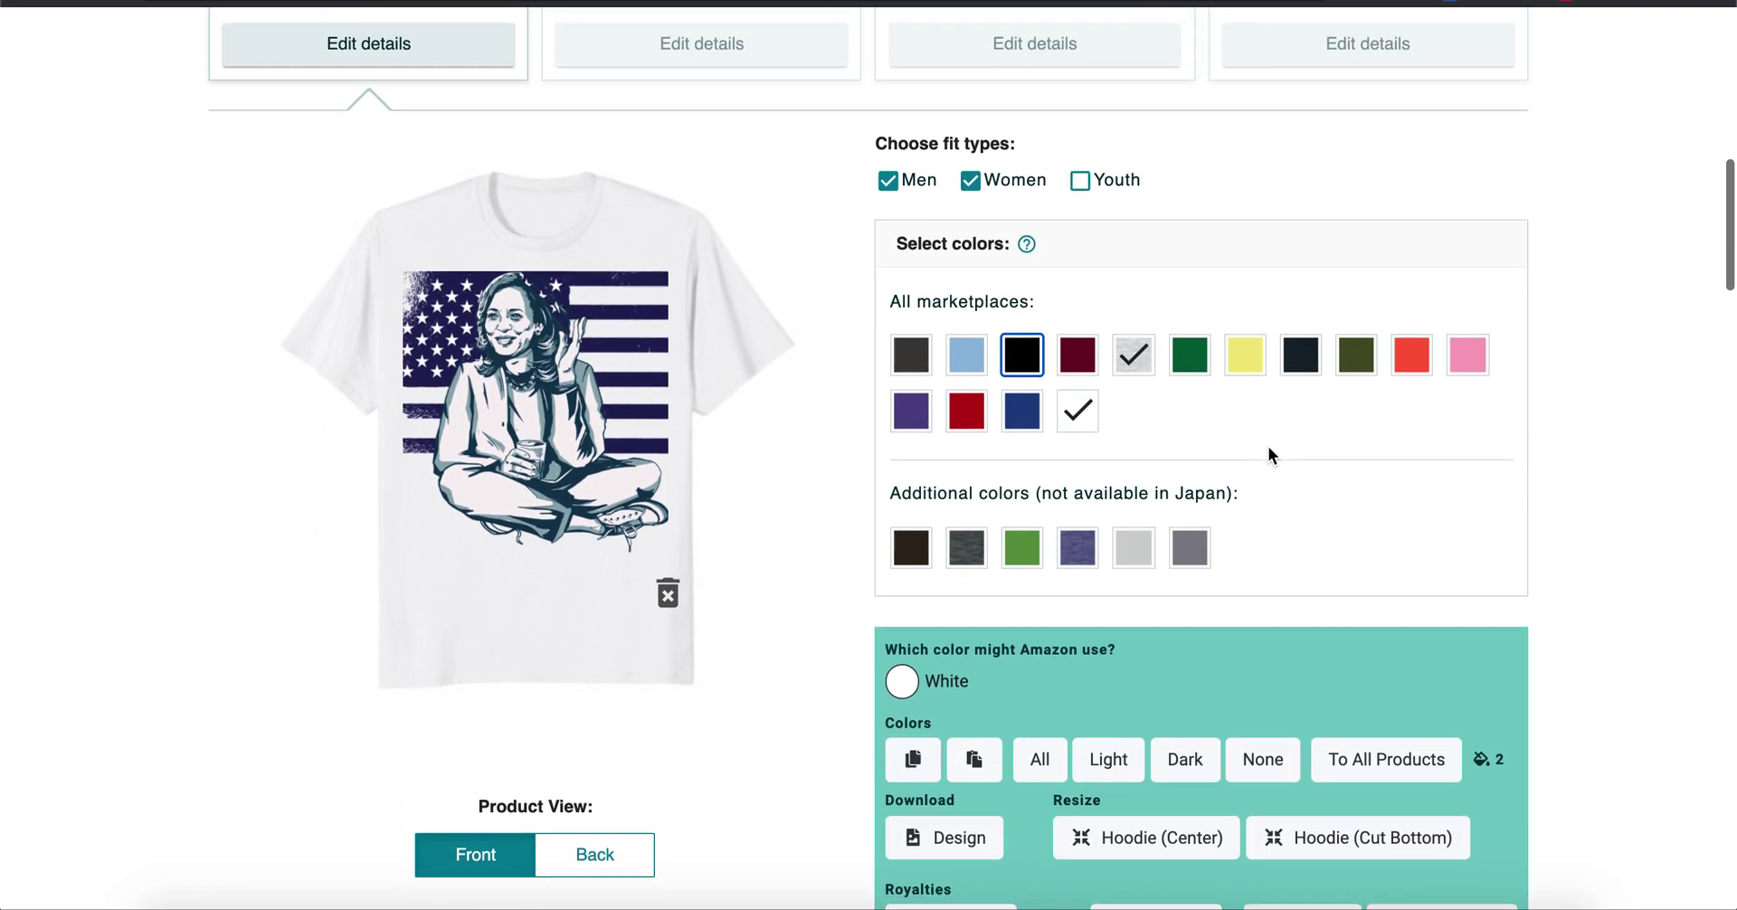
{"action": "scroll", "coordinate": [1268, 447], "scroll_direction": "up", "scroll_amount": 1}
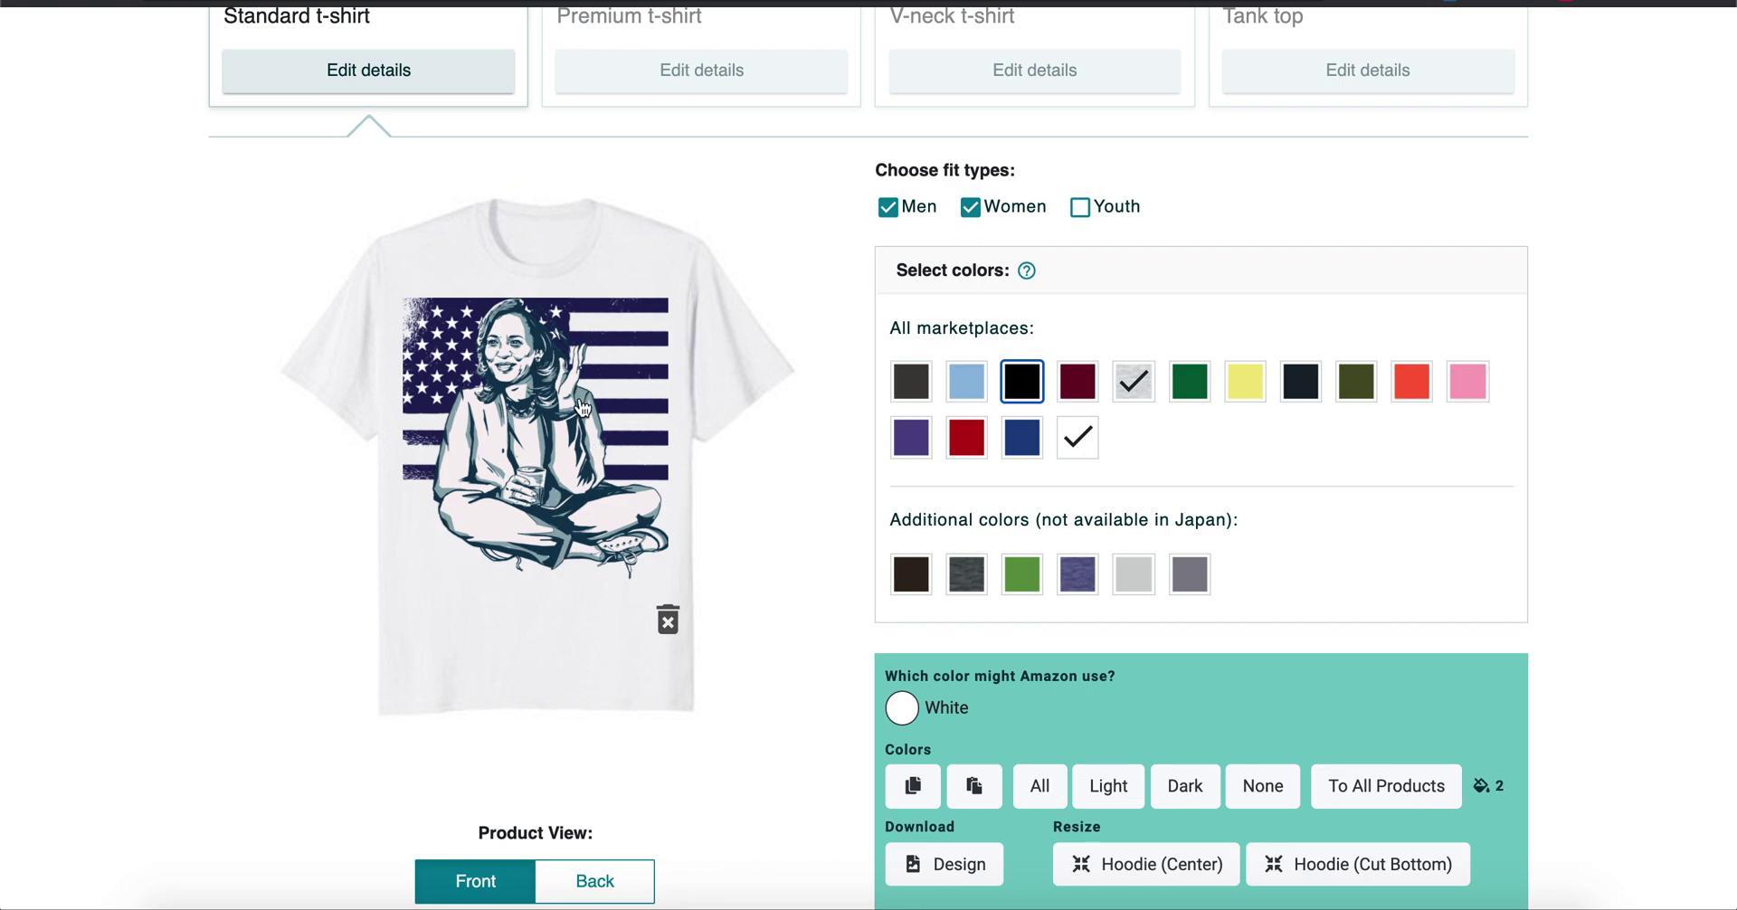
{"action": "scroll", "coordinate": [582, 409], "scroll_direction": "down", "scroll_amount": 1}
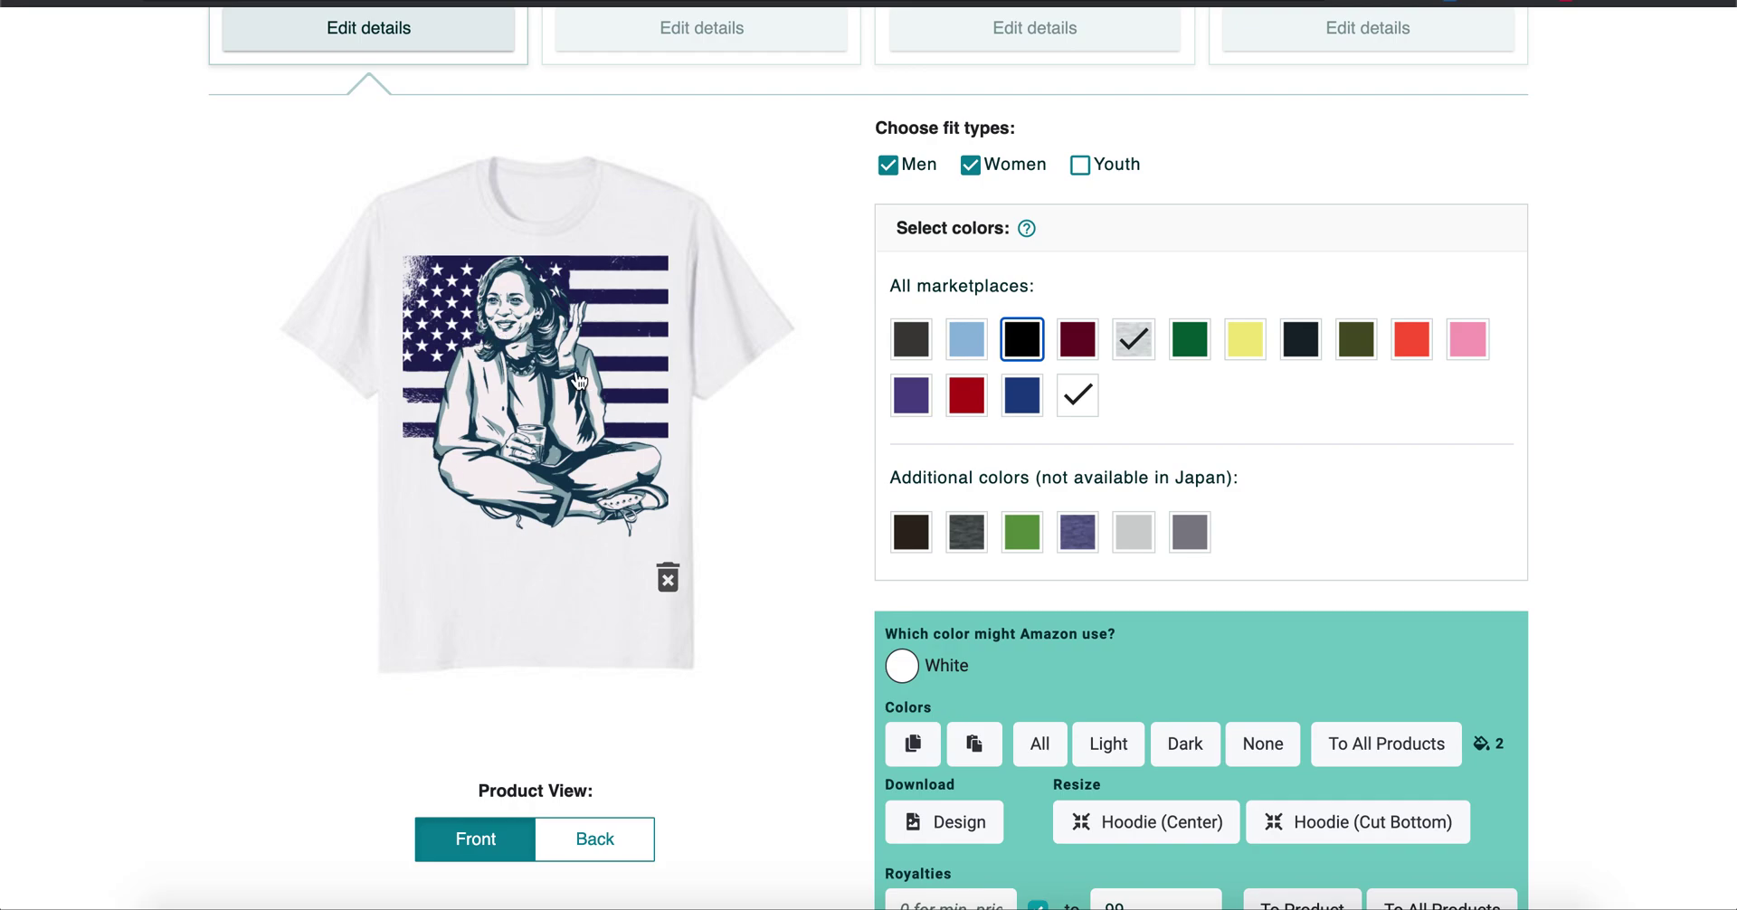
{"action": "scroll", "coordinate": [528, 474], "scroll_direction": "up", "scroll_amount": 3}
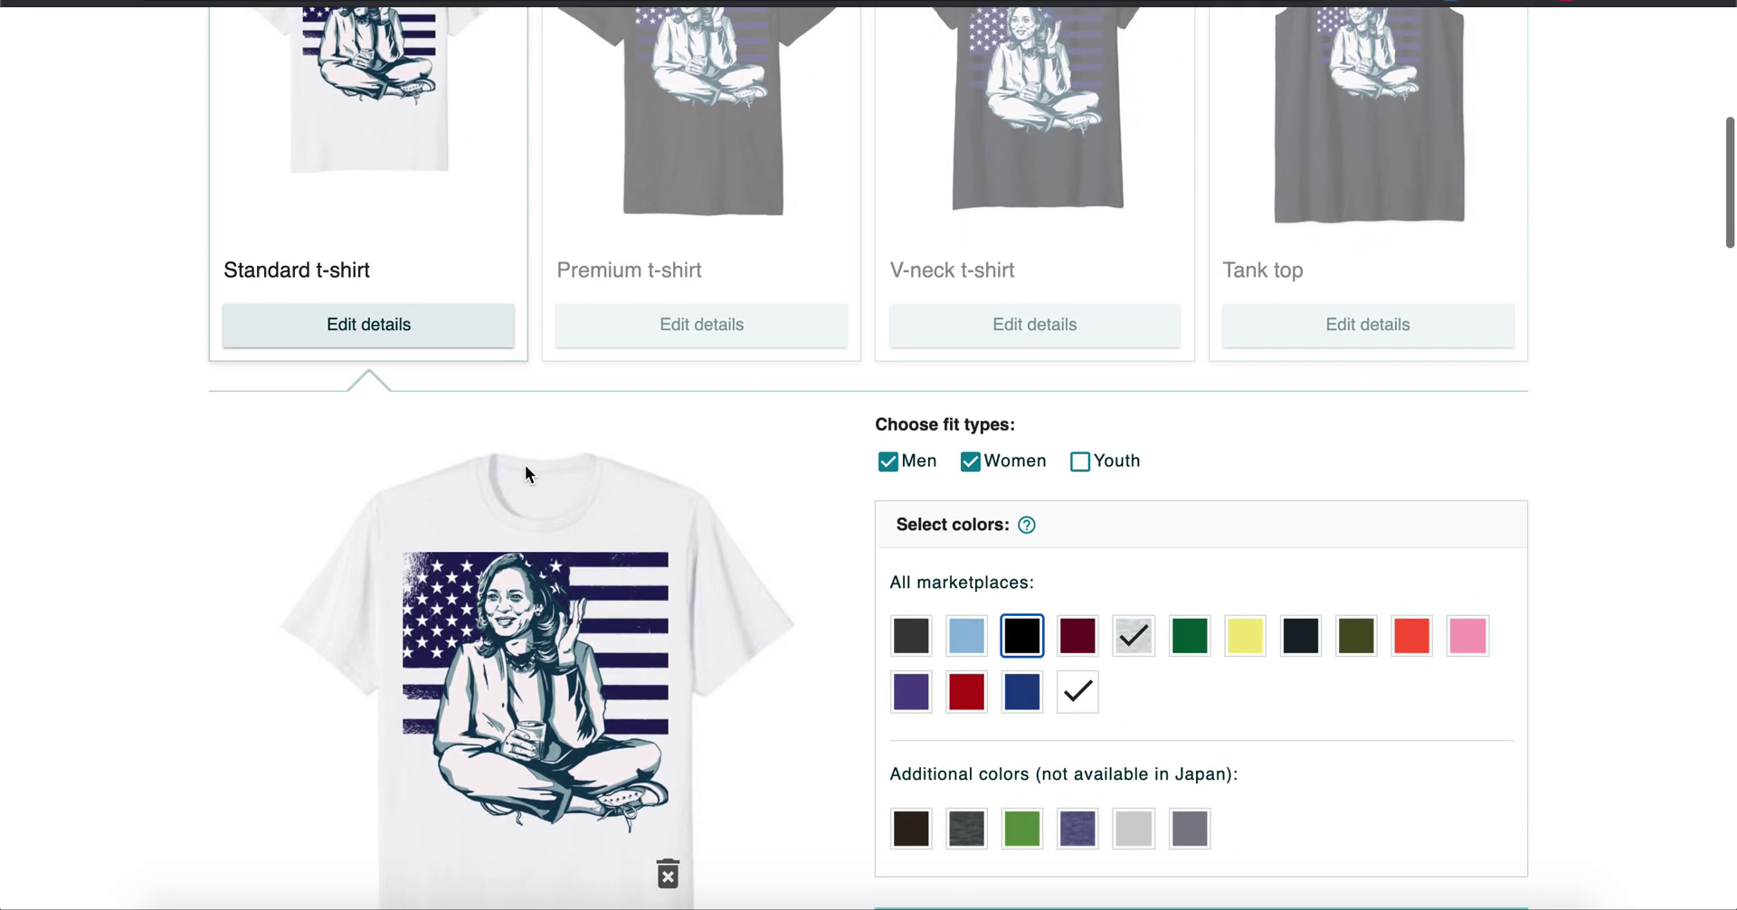
{"action": "scroll", "coordinate": [525, 471], "scroll_direction": "down", "scroll_amount": 2}
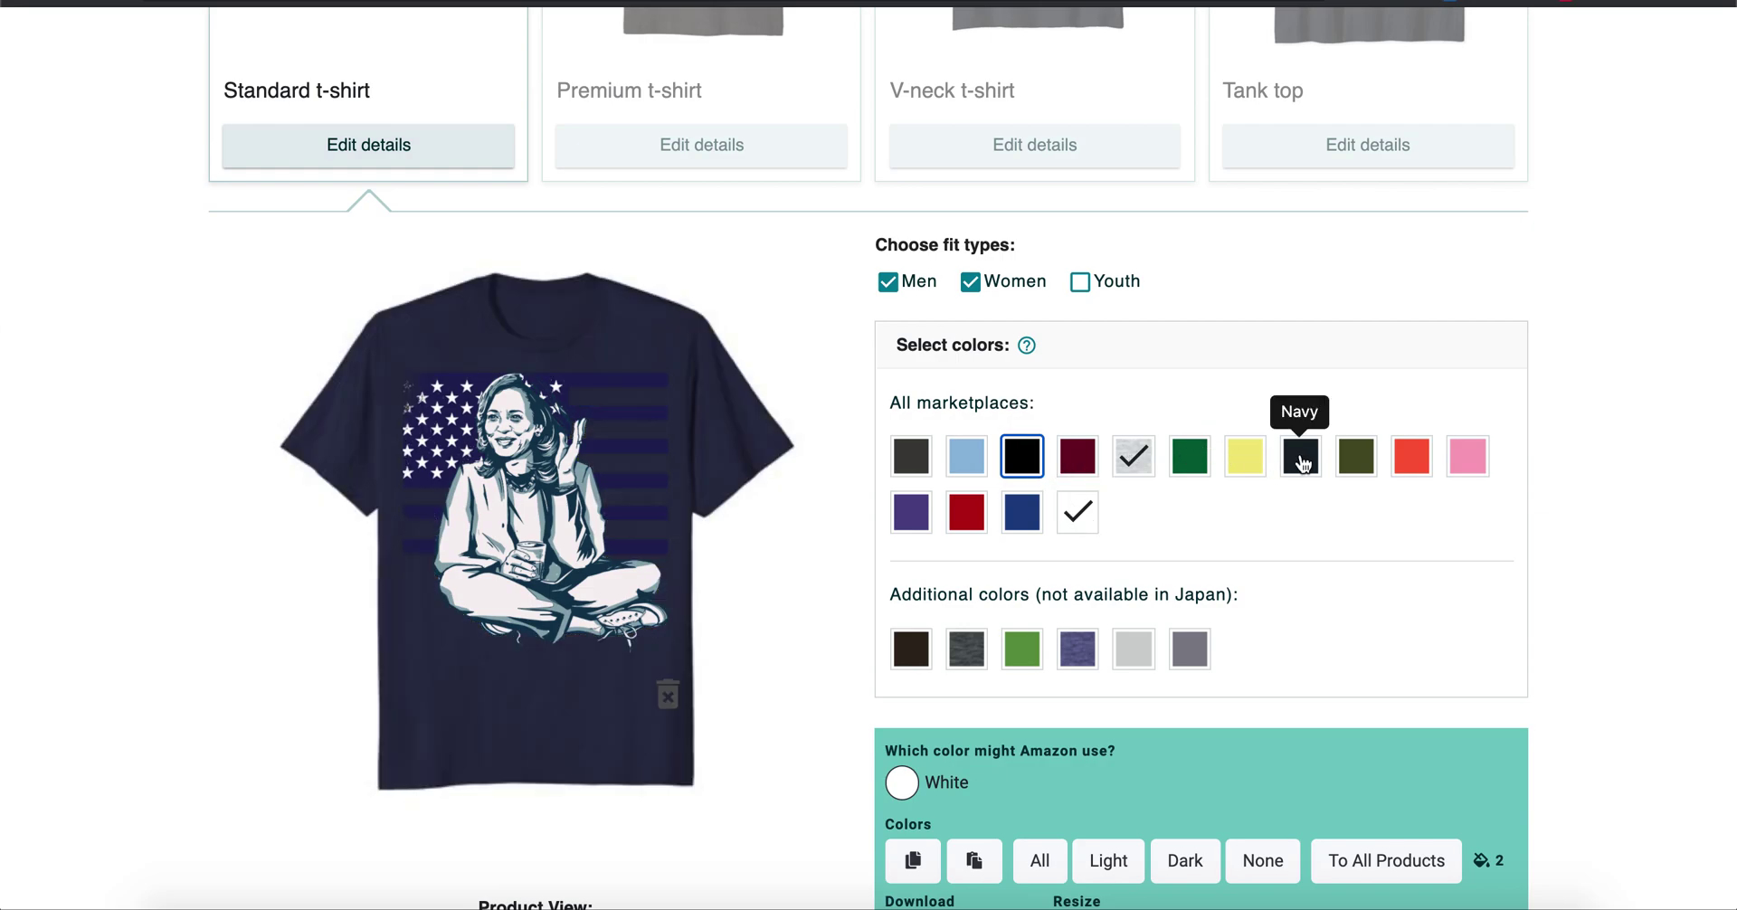
Step: Add Red, drop Heather Grey and re-add White among the shirt colours
{"action": "left_click", "coordinate": [966, 512]}
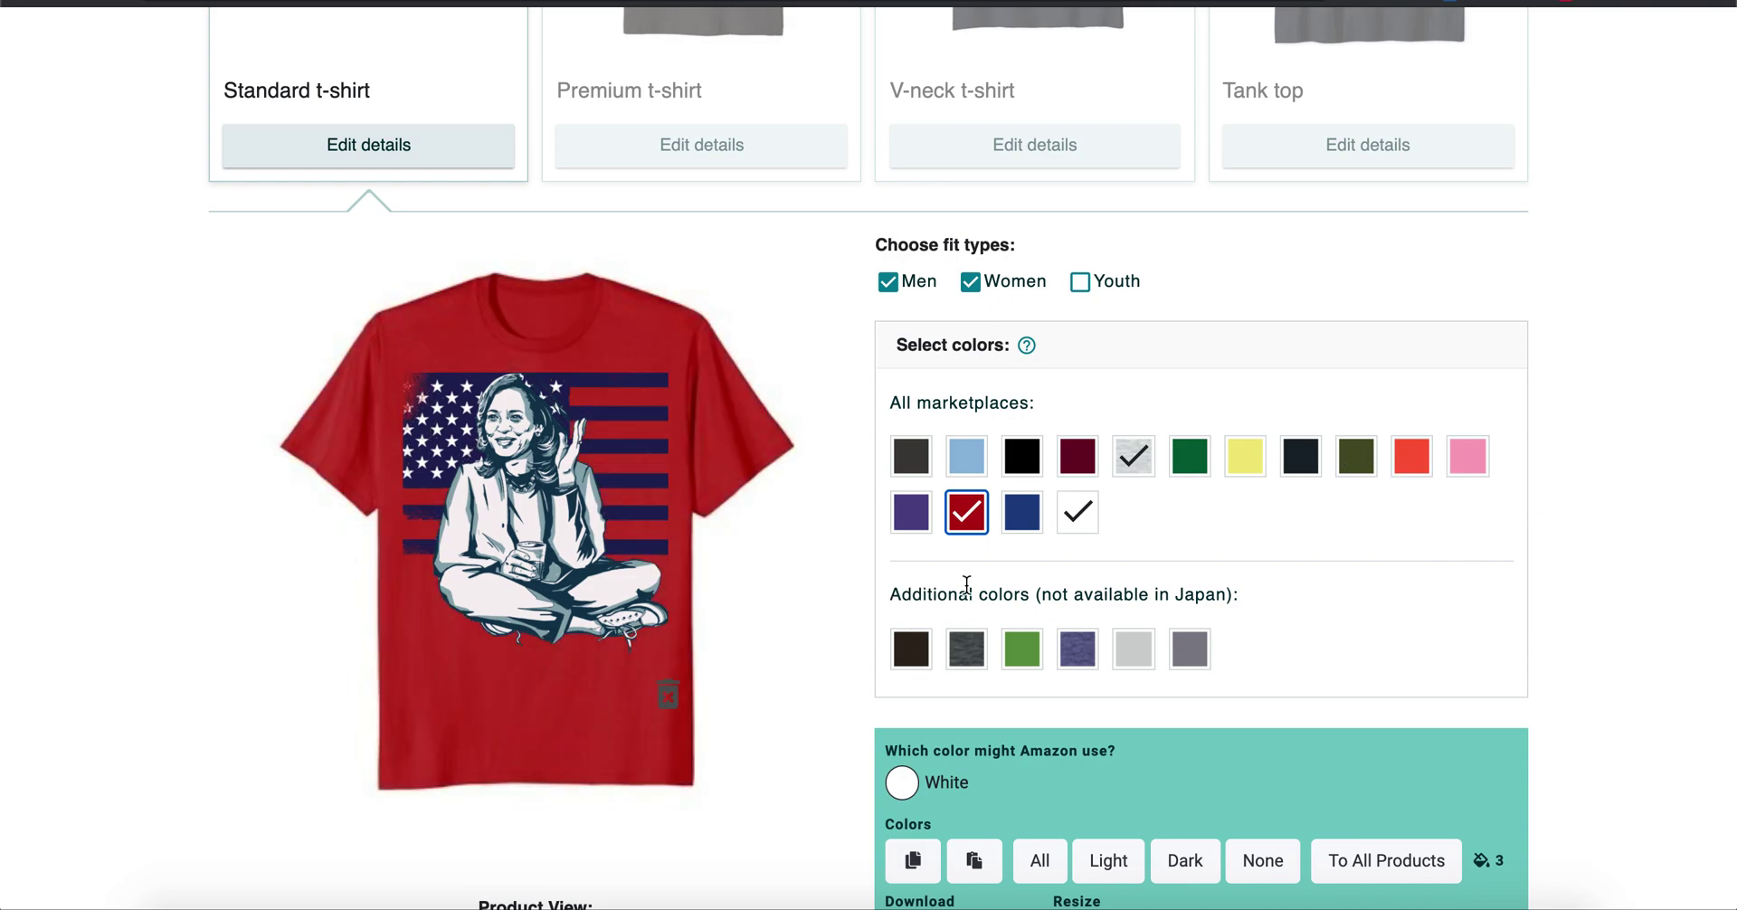
{"action": "left_click", "coordinate": [1075, 520]}
{"action": "left_click", "coordinate": [1133, 455]}
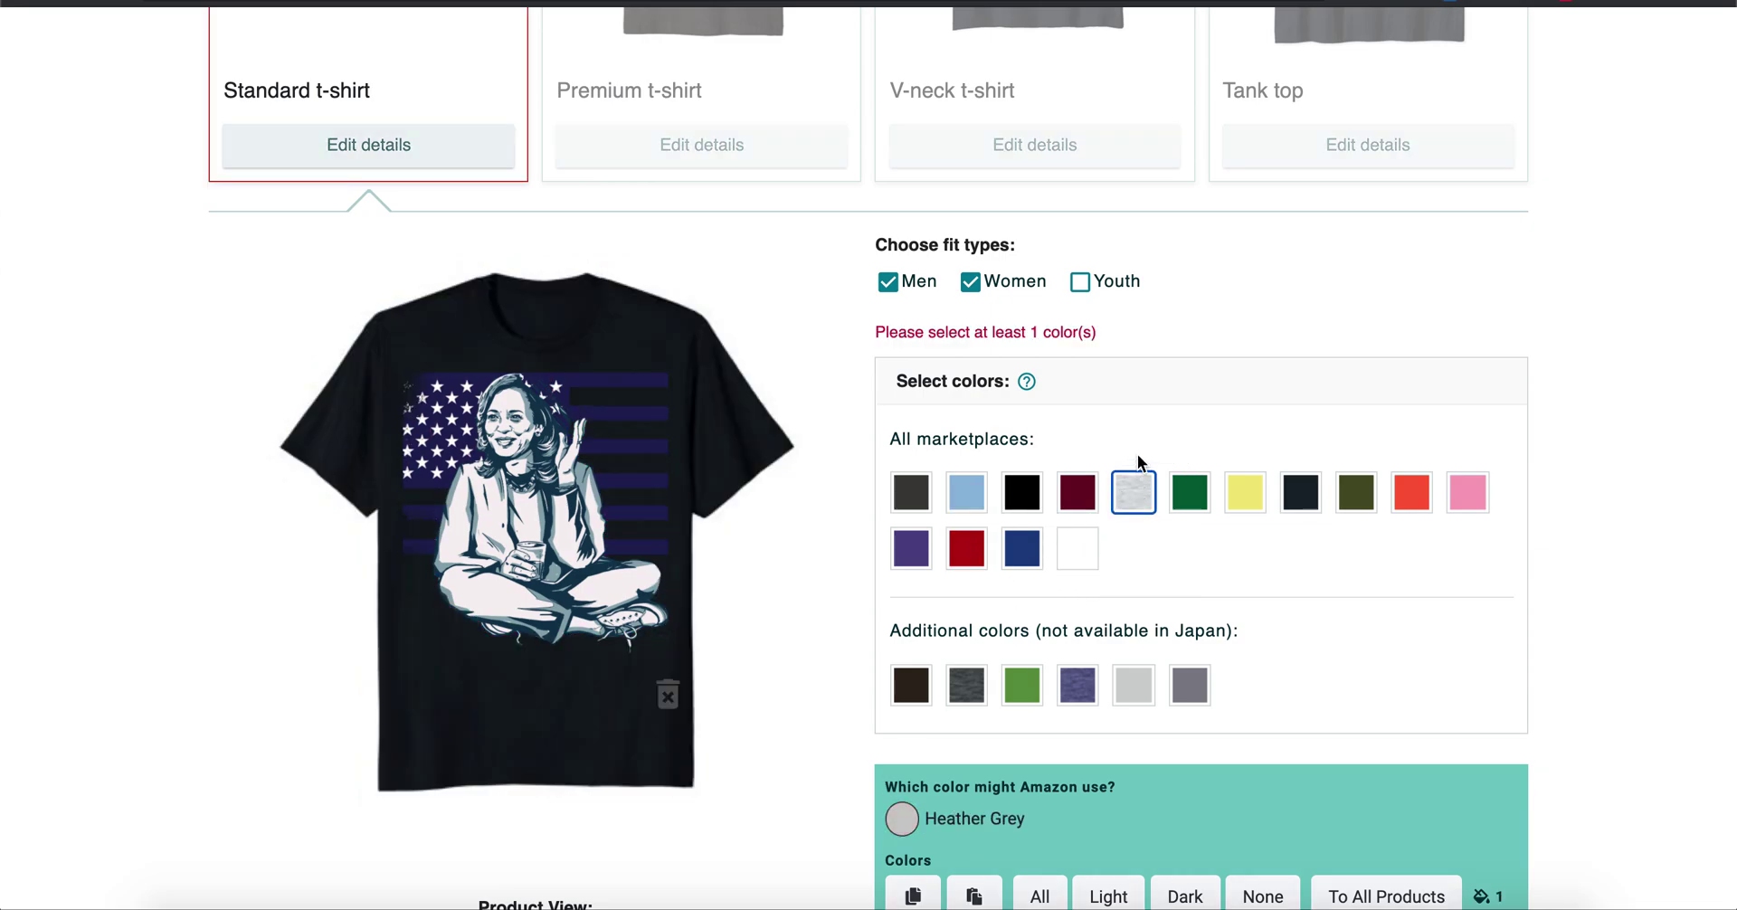
{"action": "left_click", "coordinate": [1077, 512]}
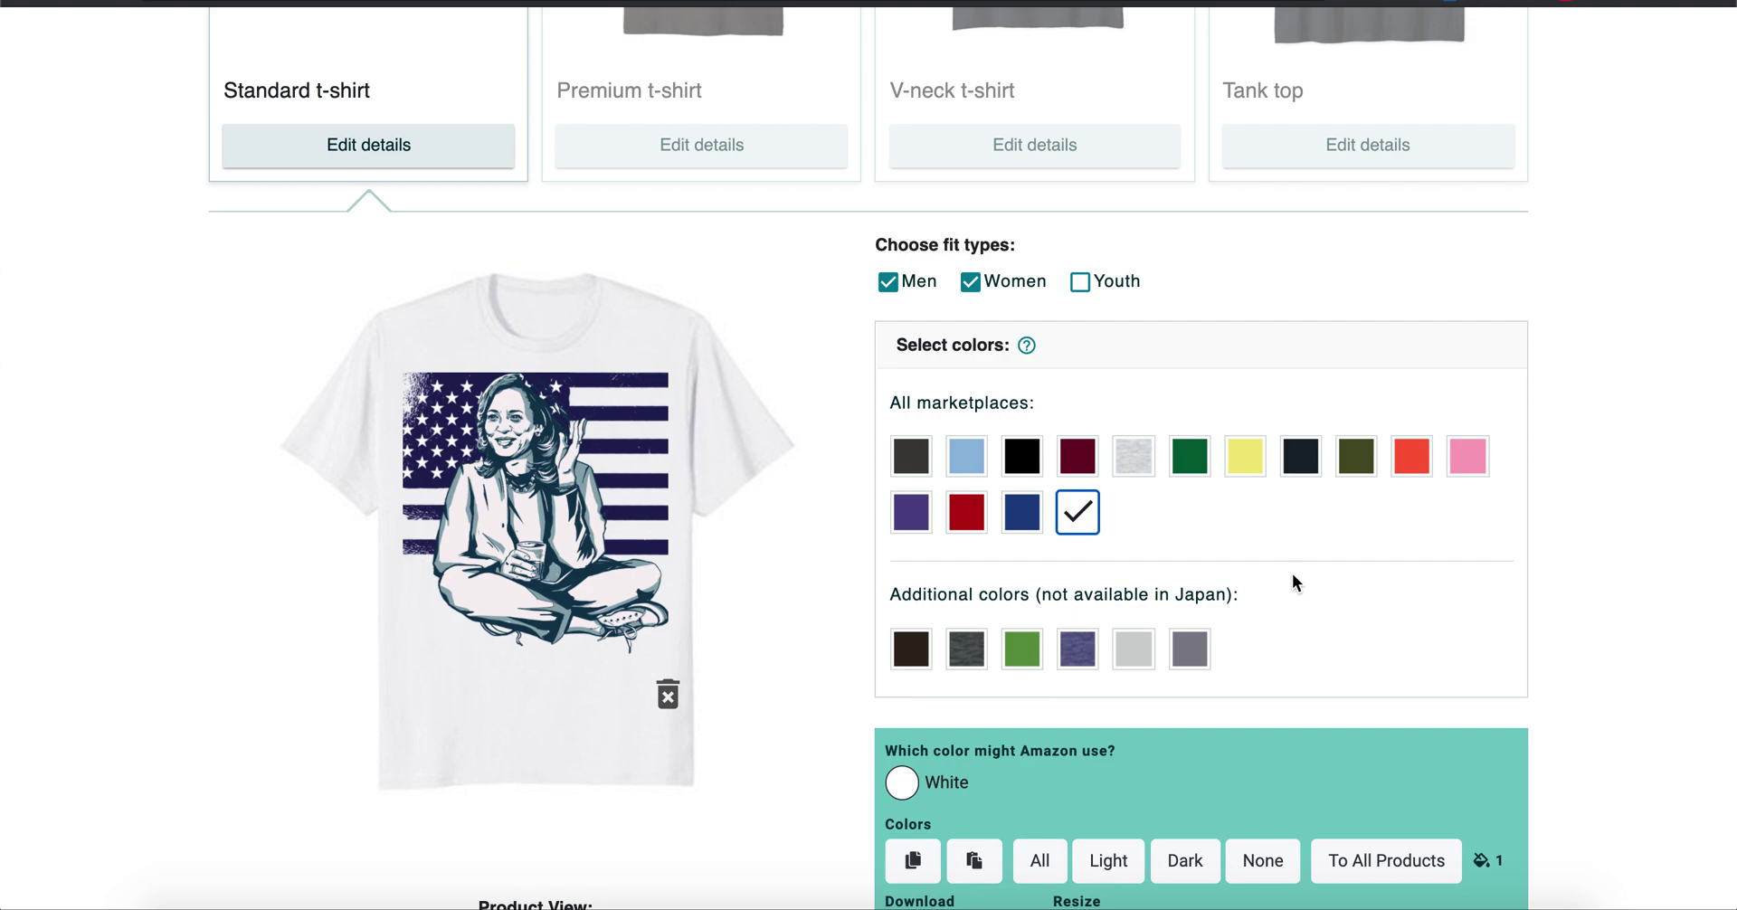
{"action": "scroll", "coordinate": [1292, 575], "scroll_direction": "down", "scroll_amount": 2}
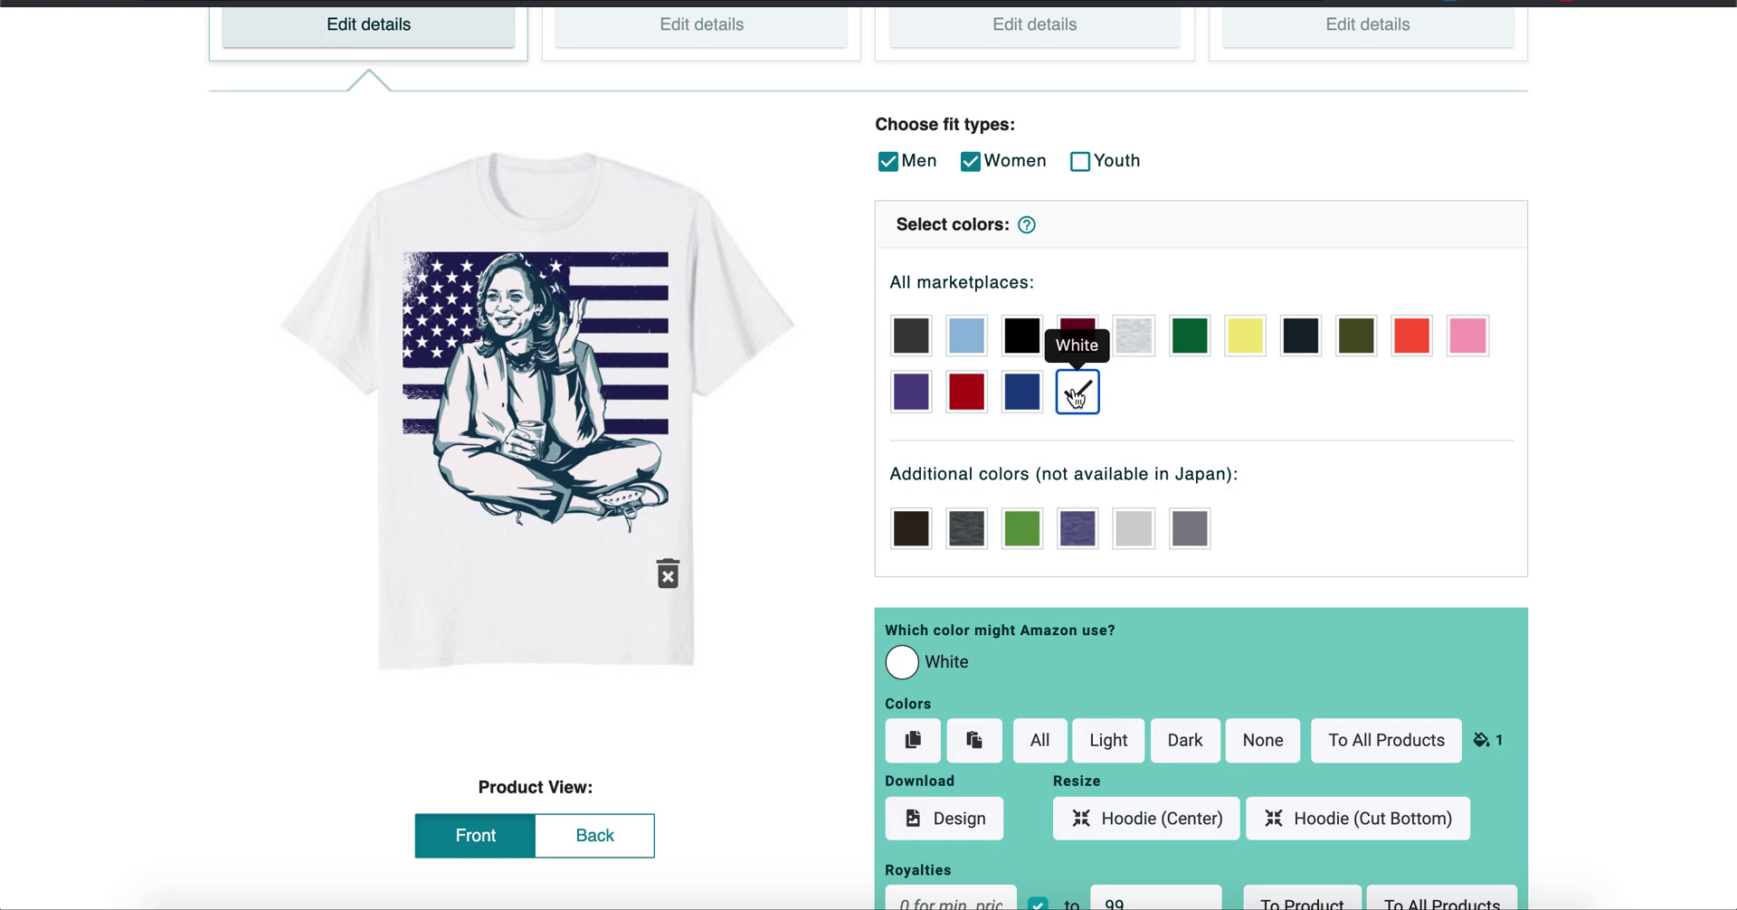
Step: Try Red and Royal swatches, then leave White as the only shirt colour
{"action": "left_click", "coordinate": [977, 395]}
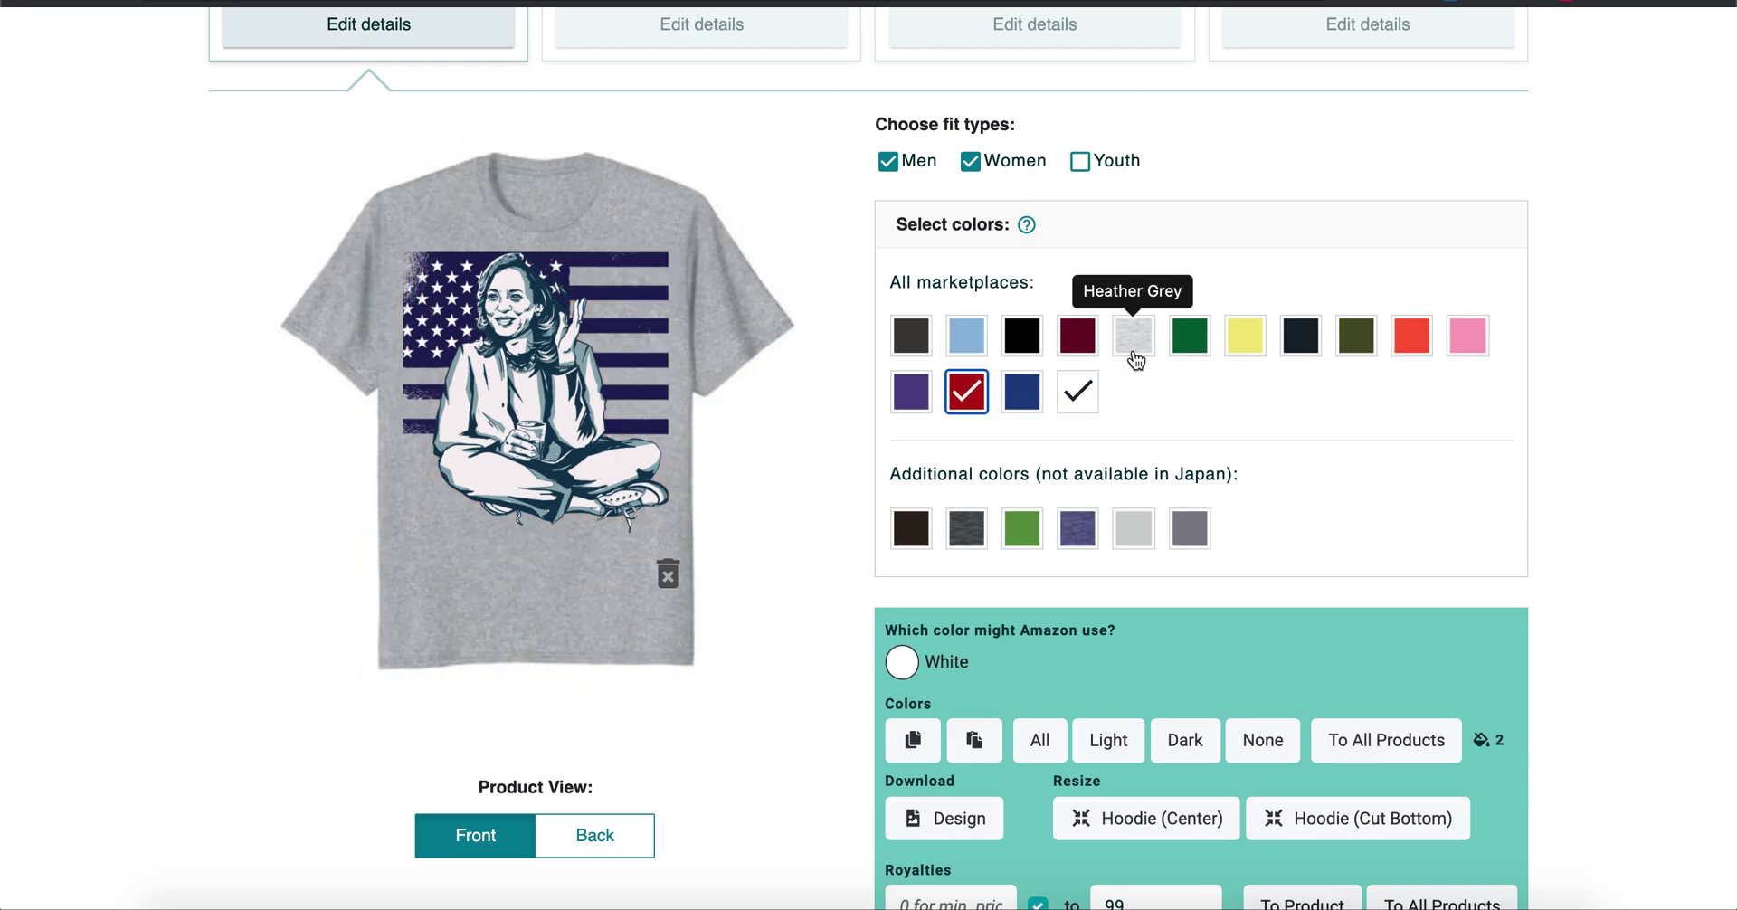
{"action": "left_click", "coordinate": [964, 405]}
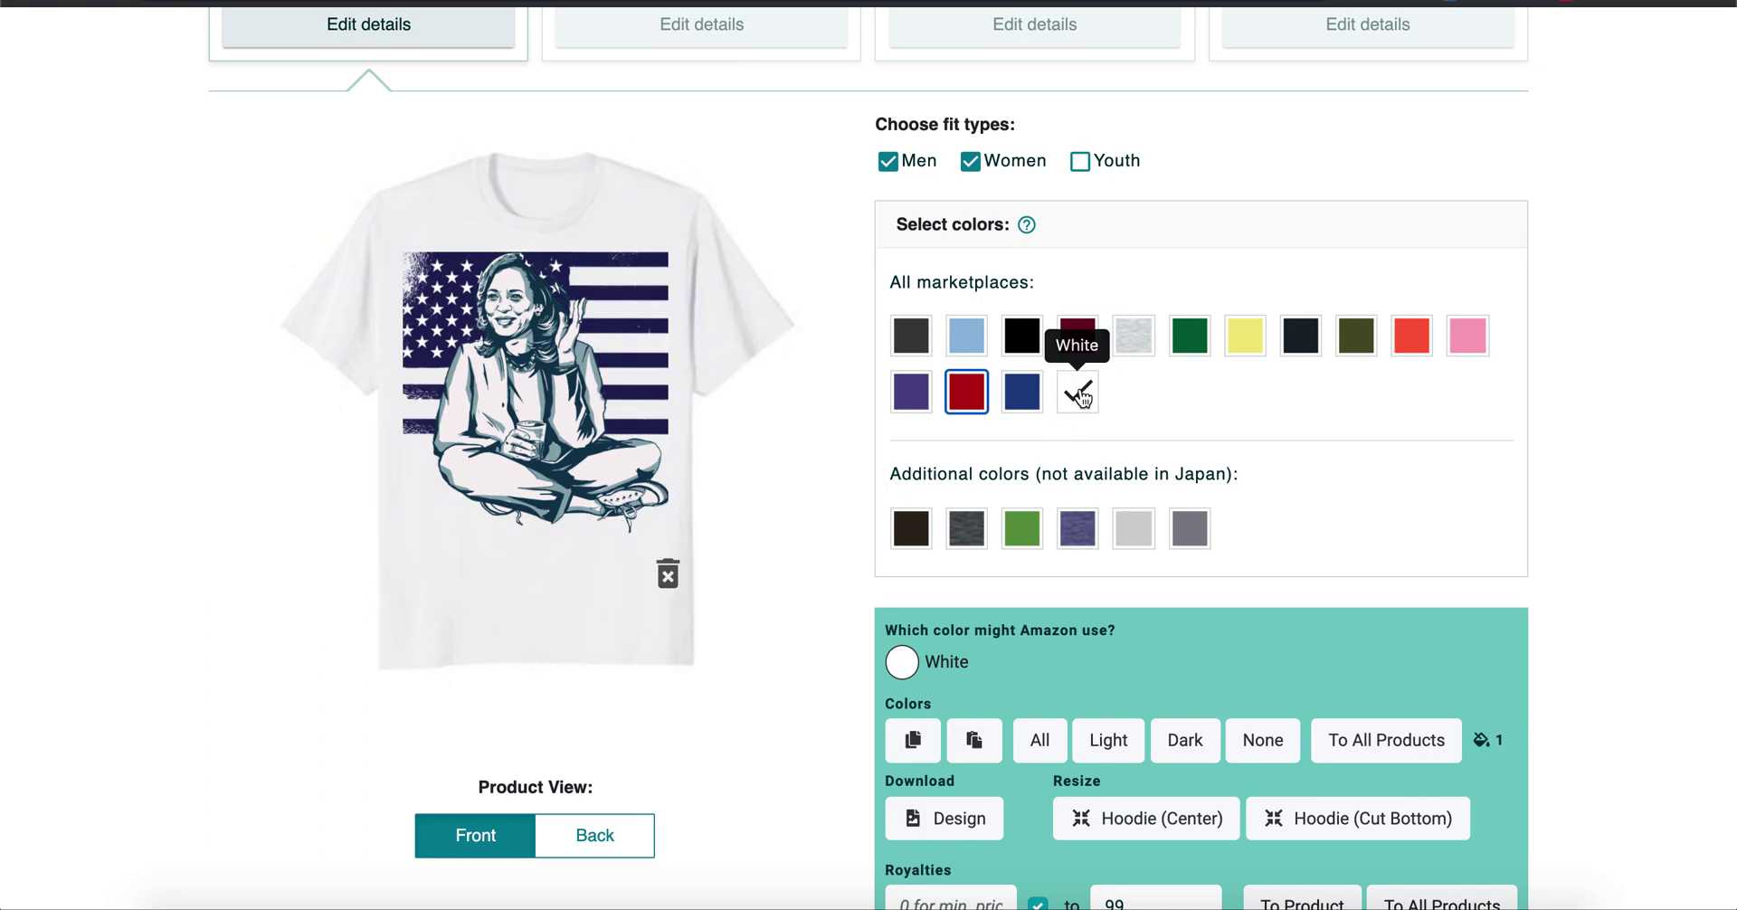
{"action": "left_click", "coordinate": [1022, 392]}
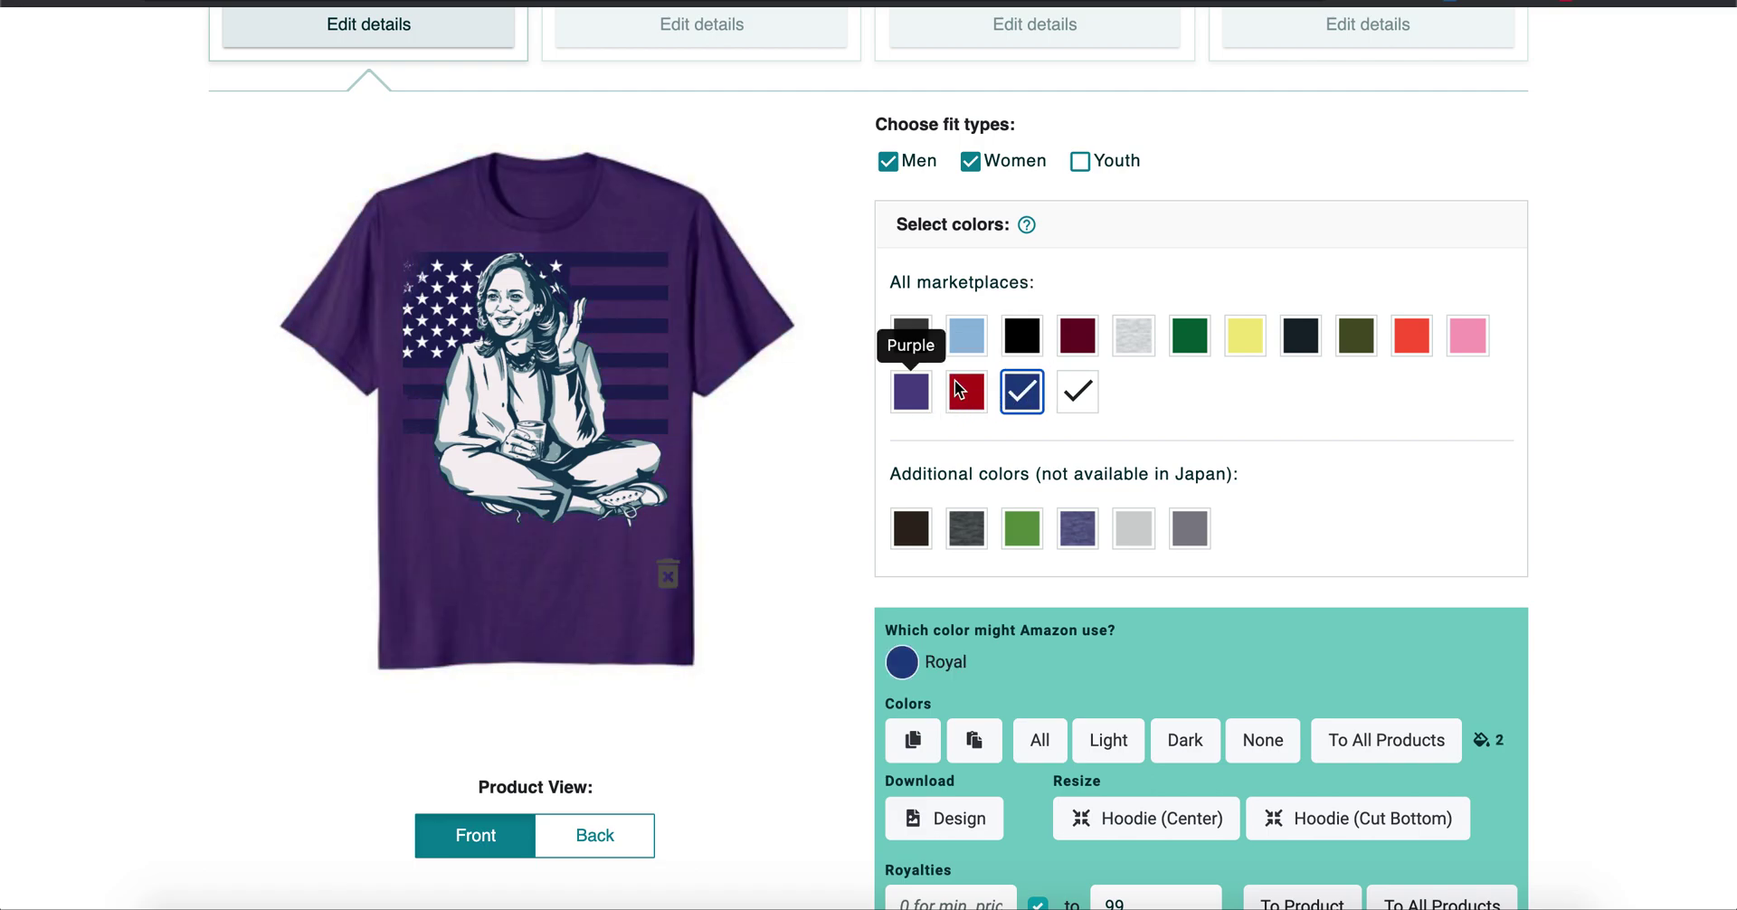
{"action": "left_click", "coordinate": [1022, 393]}
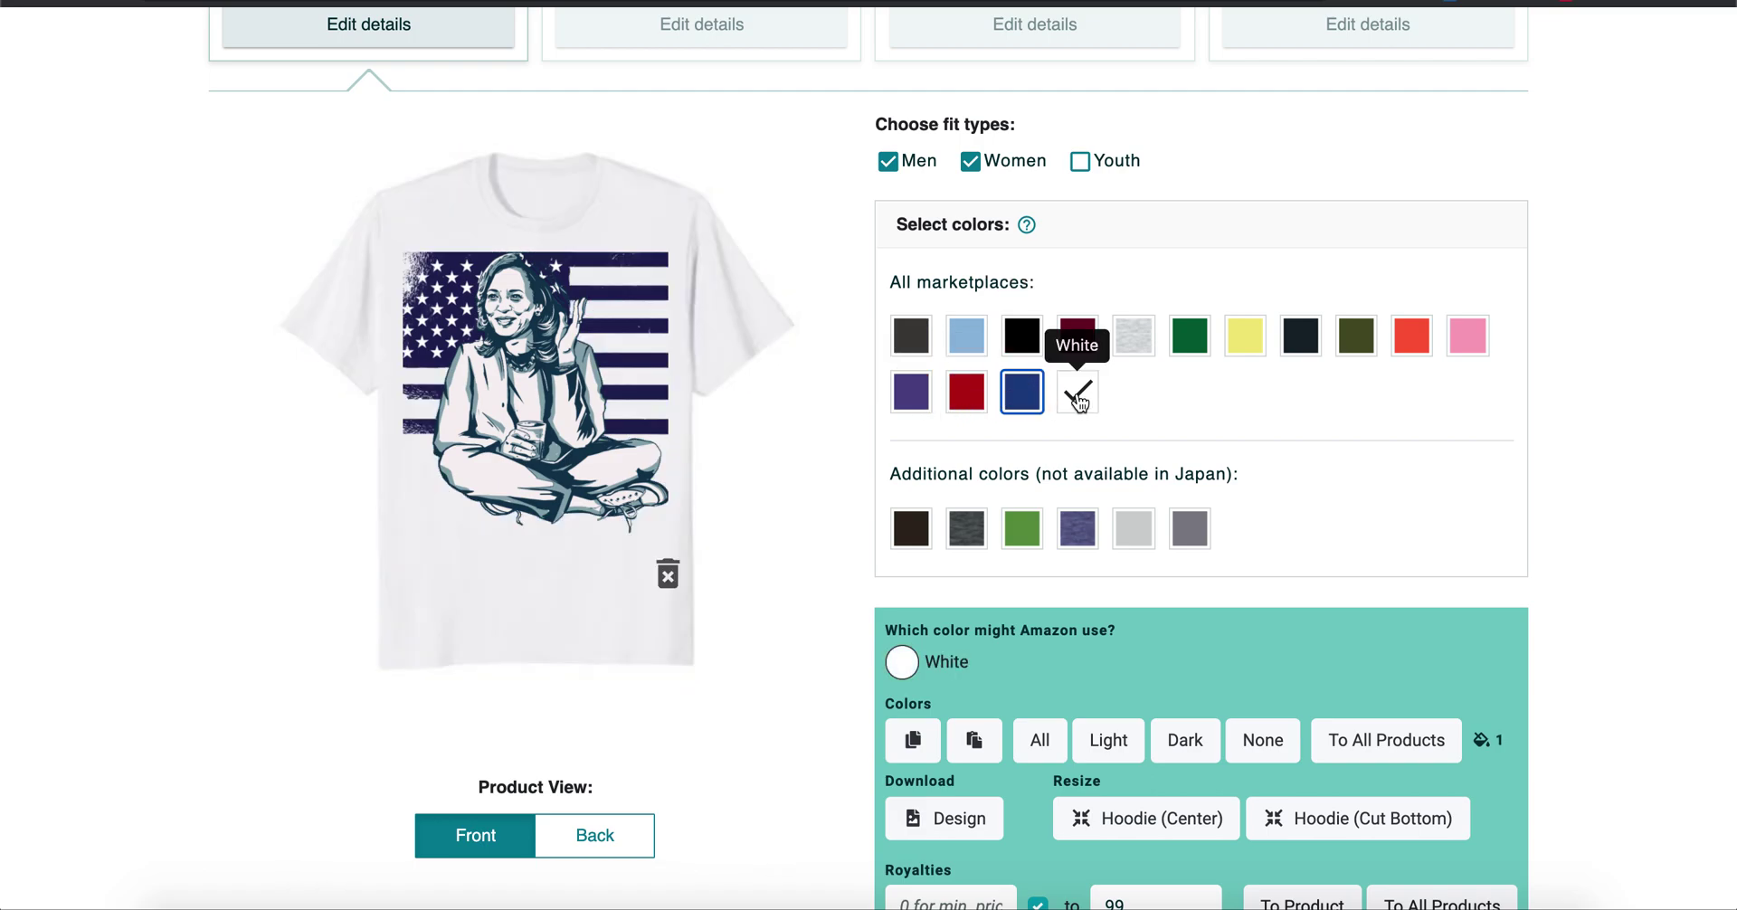
{"action": "left_click", "coordinate": [1081, 399]}
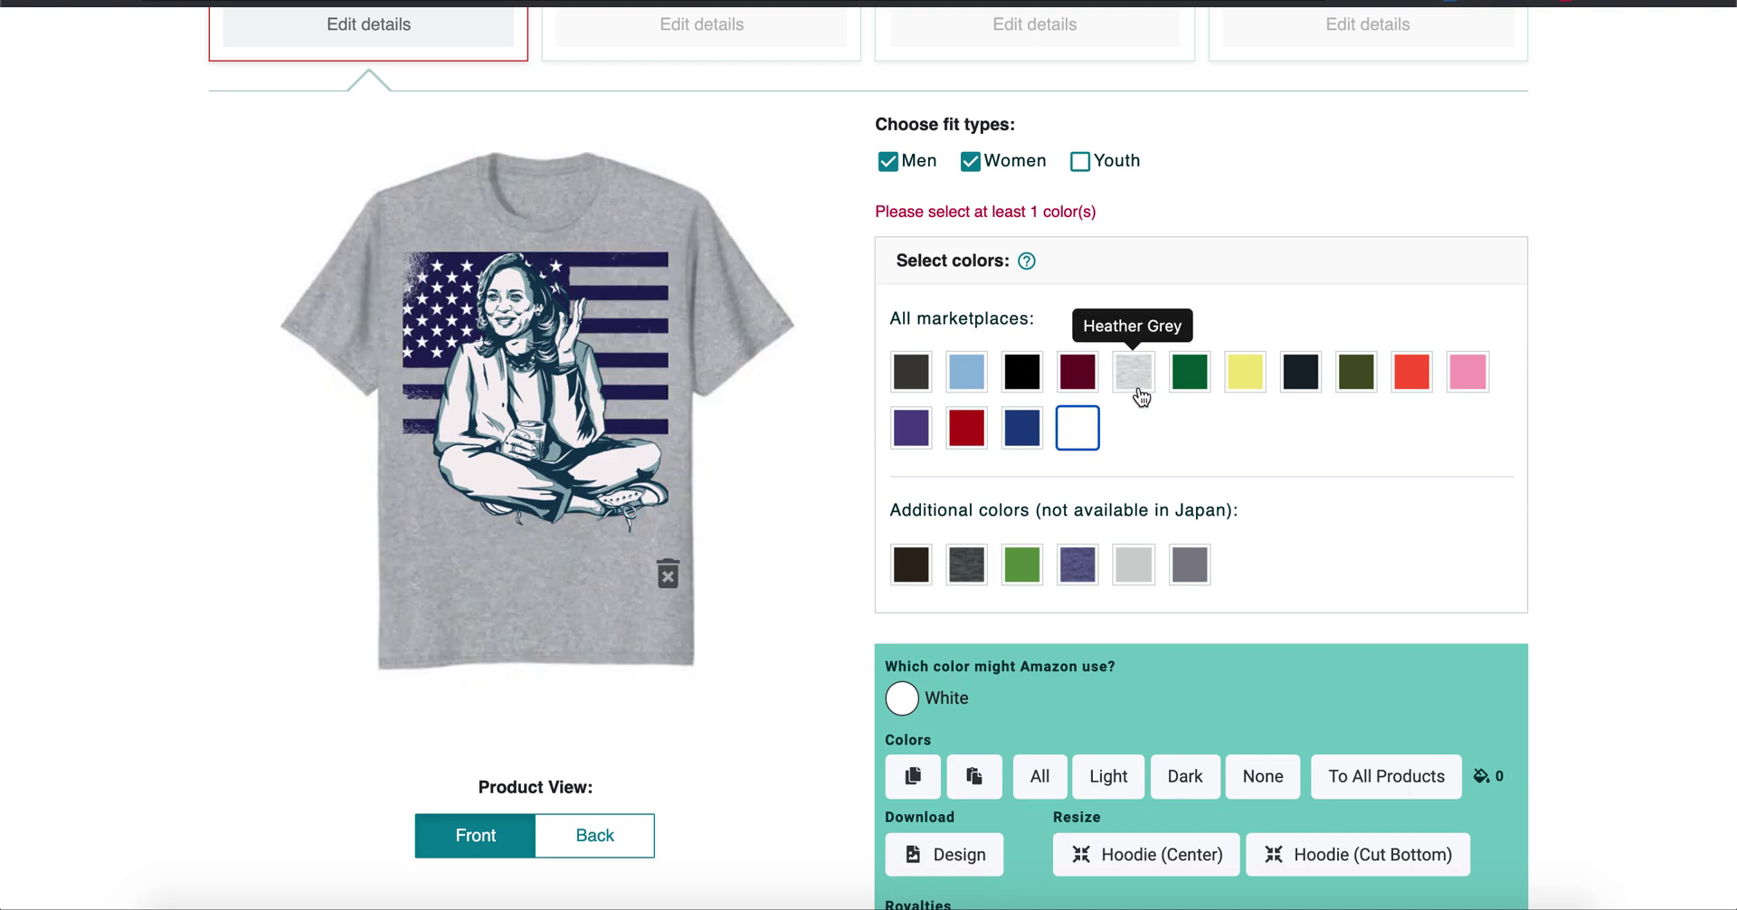
{"action": "left_click", "coordinate": [1021, 429]}
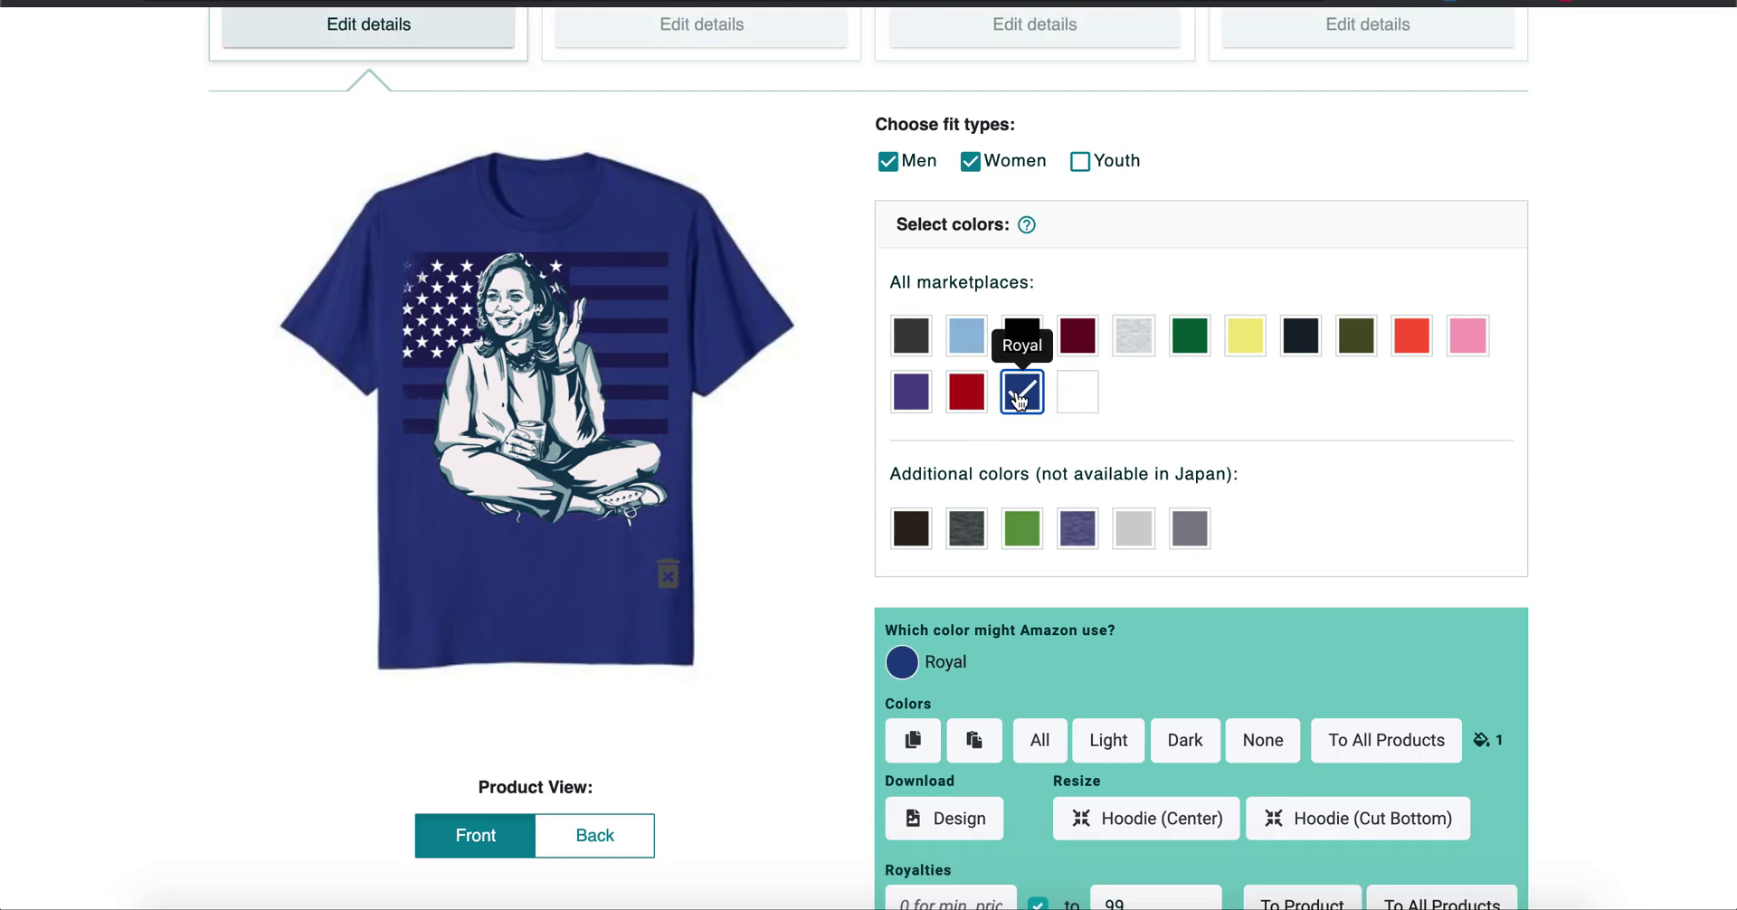
{"action": "left_click", "coordinate": [1022, 392]}
{"action": "left_click", "coordinate": [1079, 432]}
{"action": "scroll", "coordinate": [1264, 319], "scroll_direction": "down", "scroll_amount": 2}
{"action": "scroll", "coordinate": [1264, 319], "scroll_direction": "down", "scroll_amount": 1}
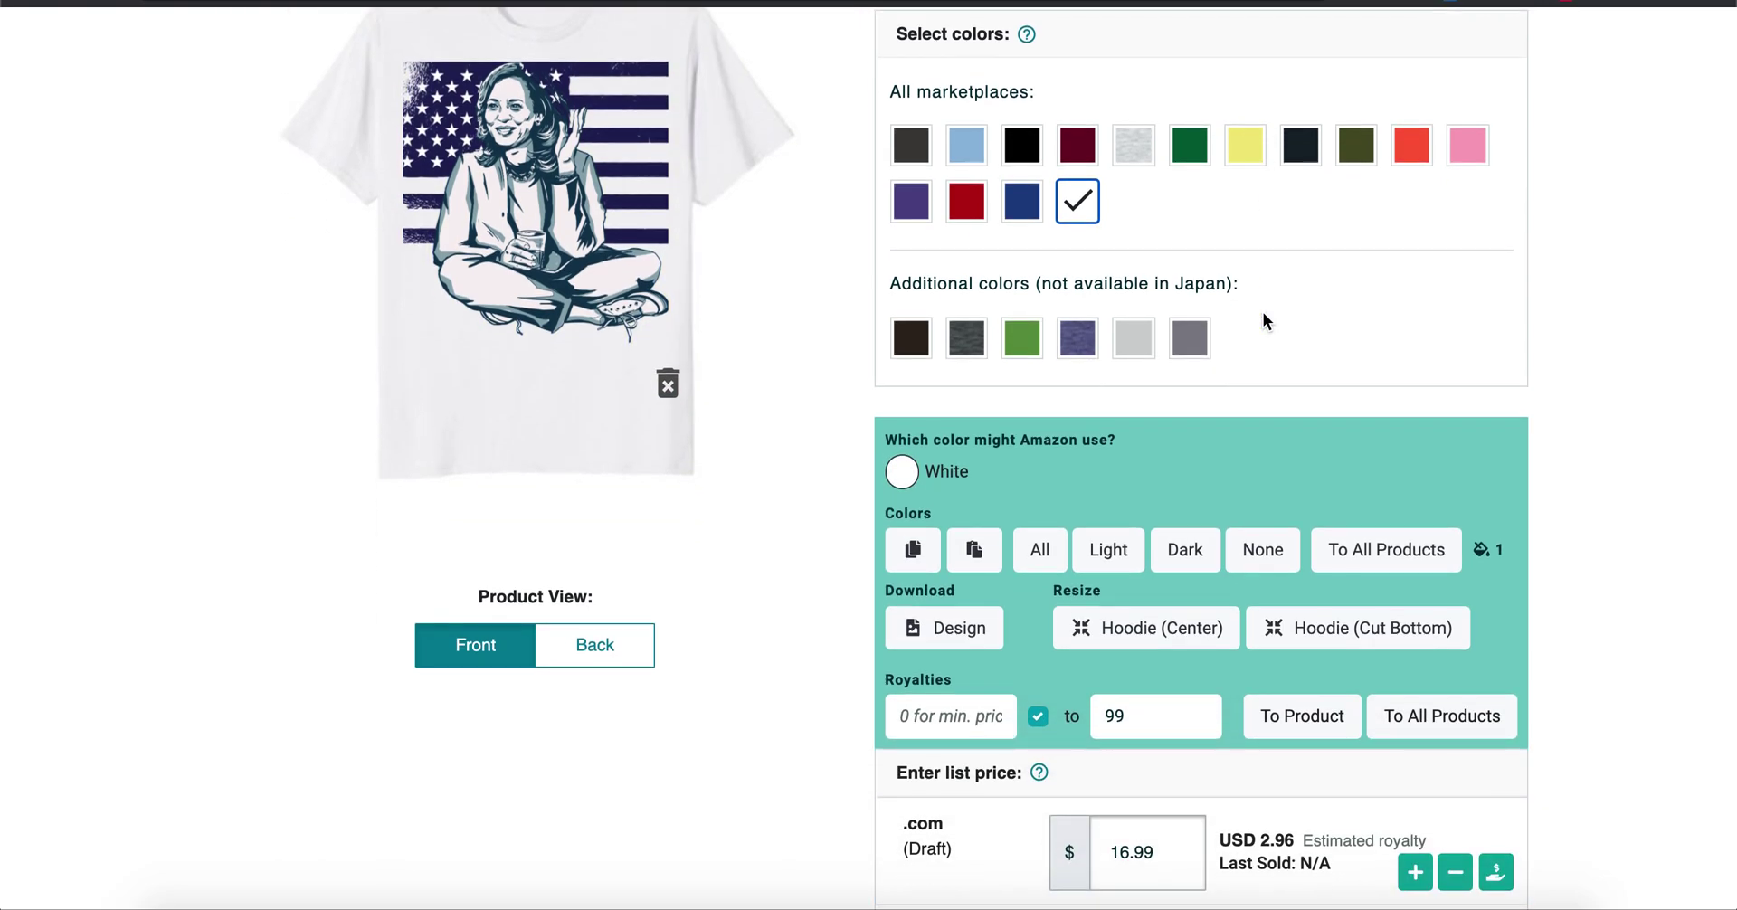
{"action": "scroll", "coordinate": [1264, 323], "scroll_direction": "down", "scroll_amount": 2}
{"action": "left_click", "coordinate": [1129, 689]}
{"action": "key", "text": "BackSpace"}
{"action": "type", "text": "2"}
{"action": "key", "text": "BackSpace"}
{"action": "type", "text": "3"}
{"action": "key", "text": "BackSpace"}
{"action": "key", "text": "BackSpace"}
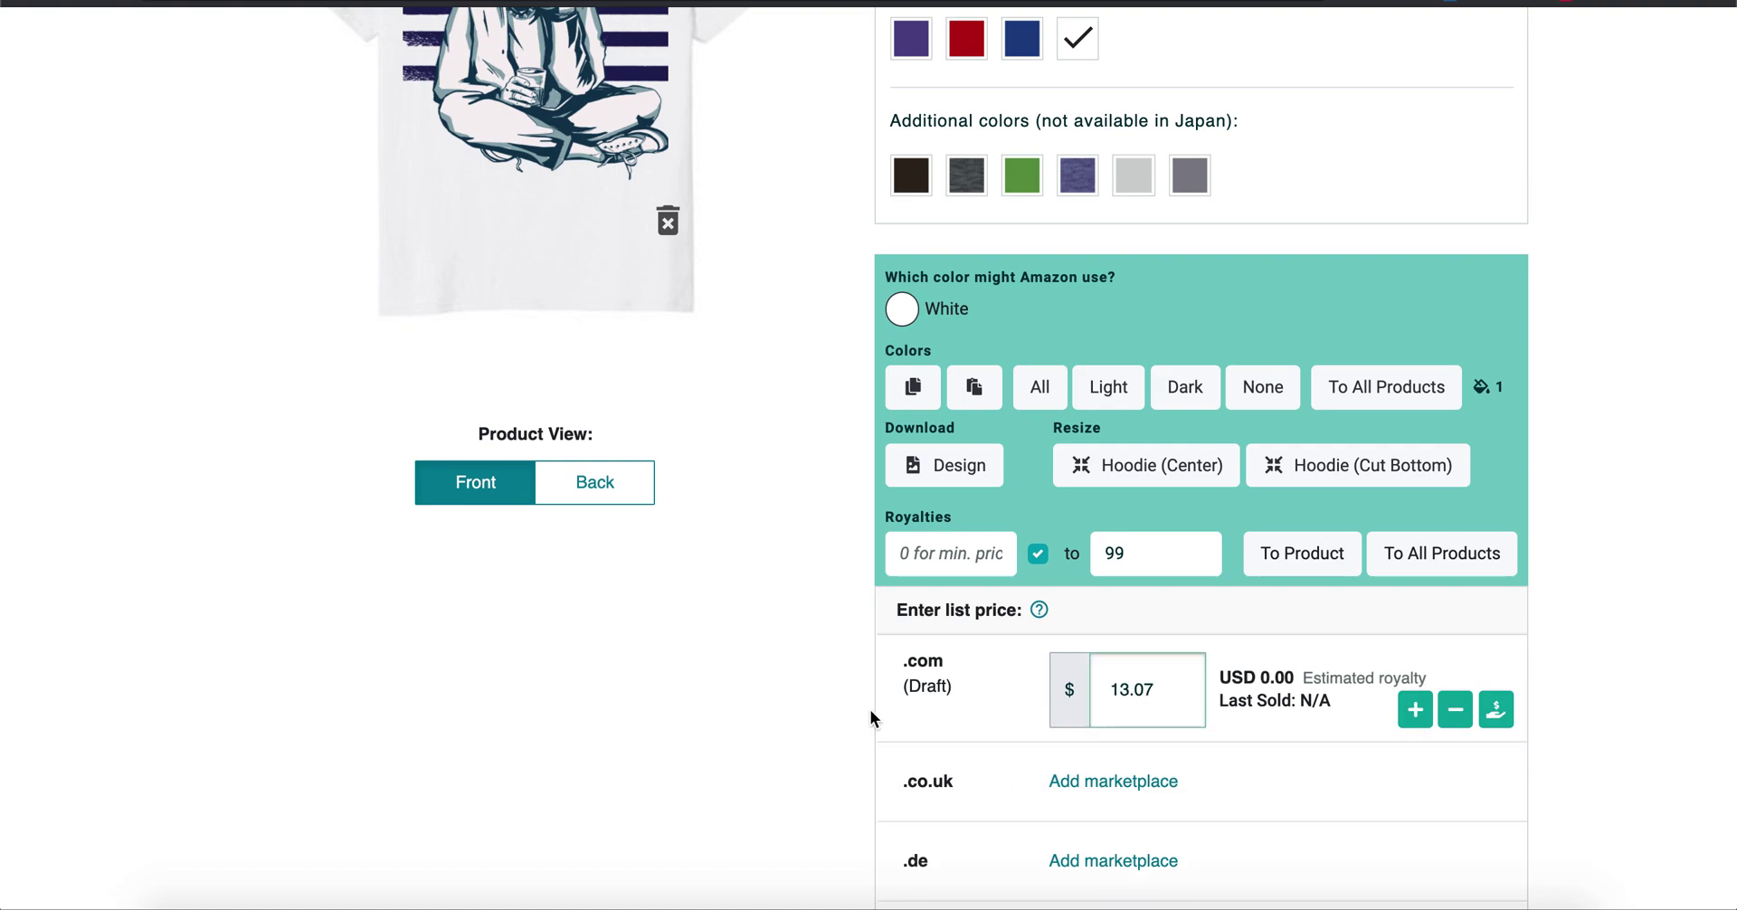
{"action": "scroll", "coordinate": [870, 710], "scroll_direction": "up", "scroll_amount": 3}
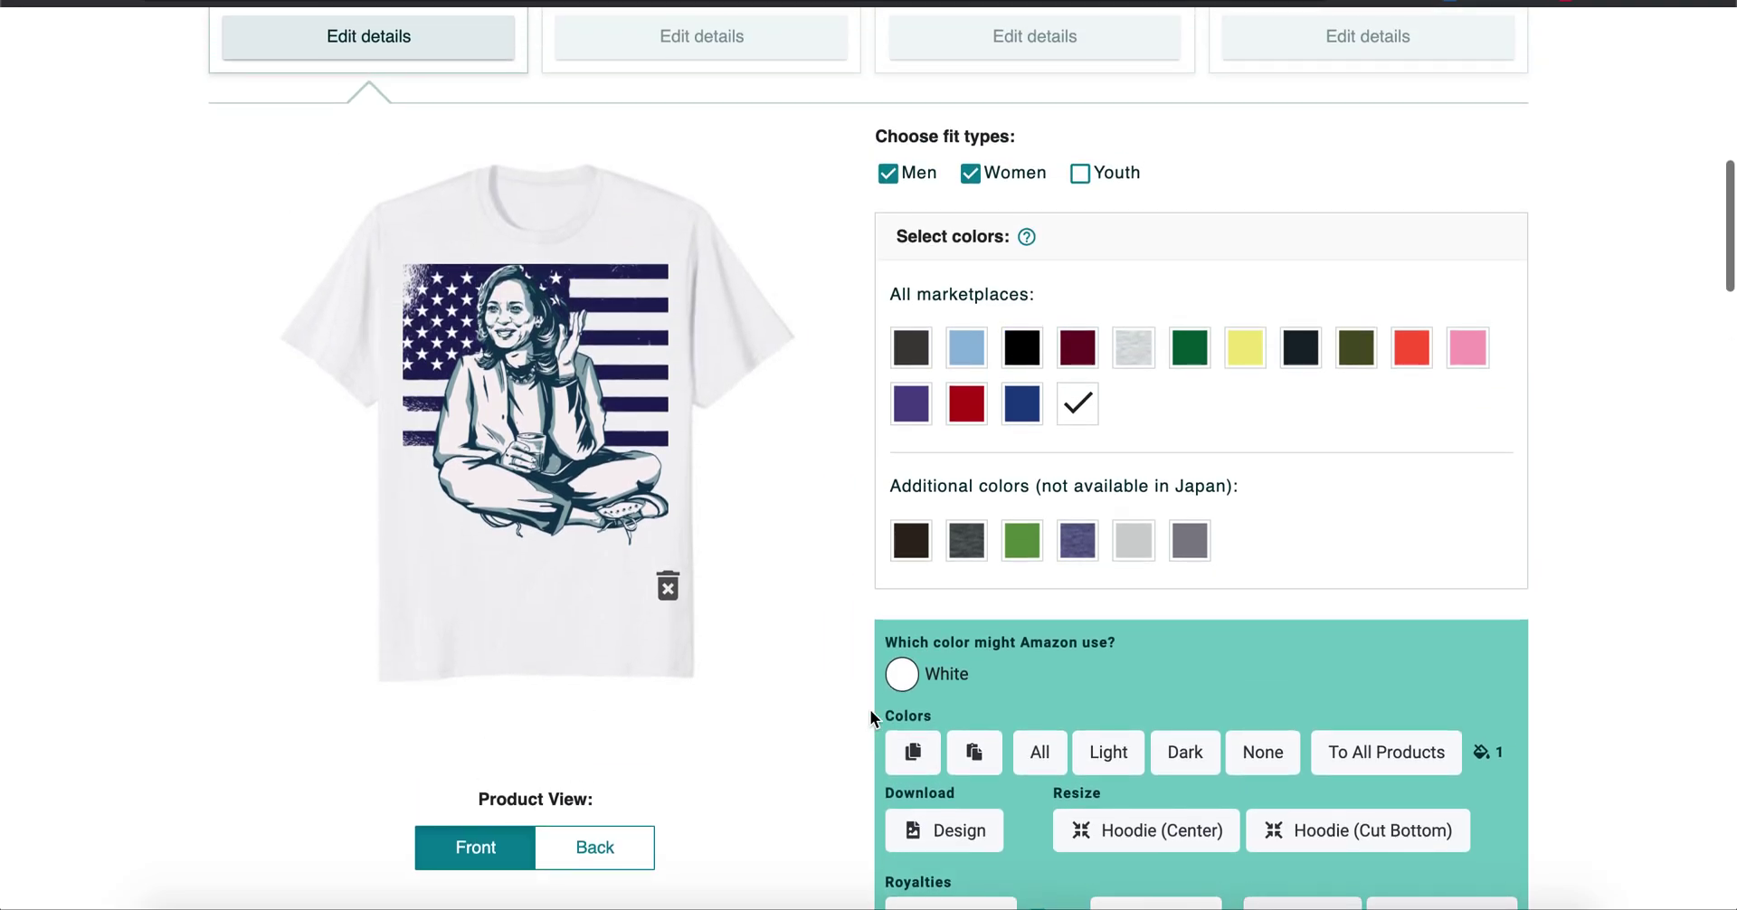
{"action": "scroll", "coordinate": [871, 709], "scroll_direction": "down", "scroll_amount": 4}
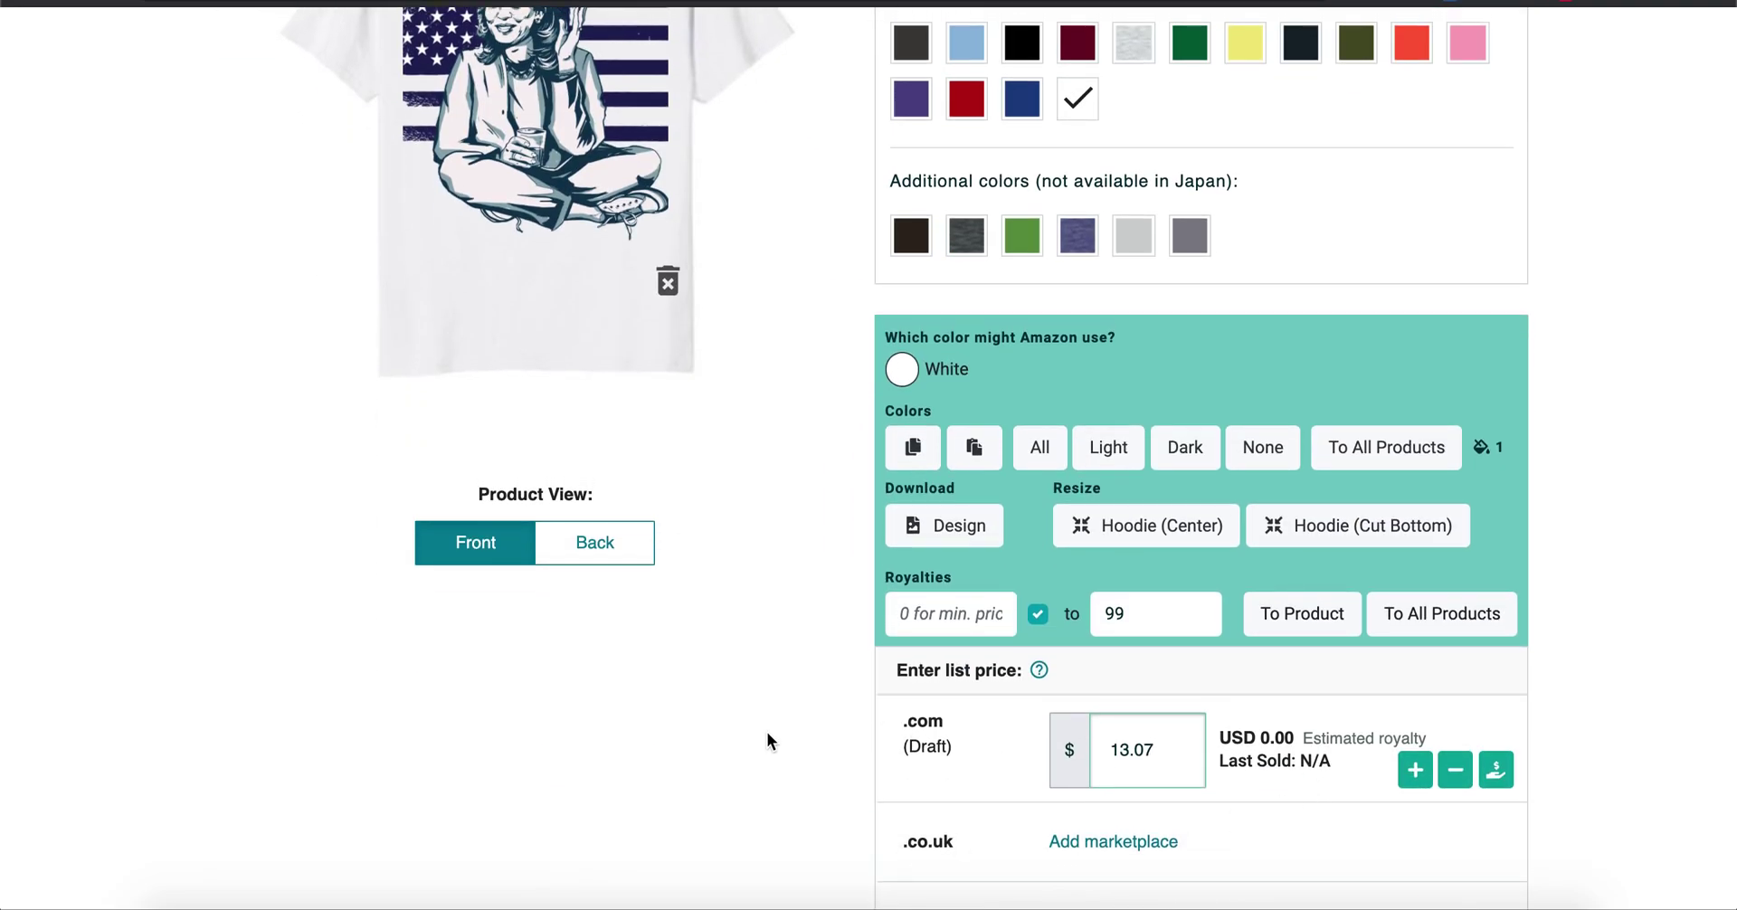
{"action": "scroll", "coordinate": [714, 713], "scroll_direction": "up", "scroll_amount": 3}
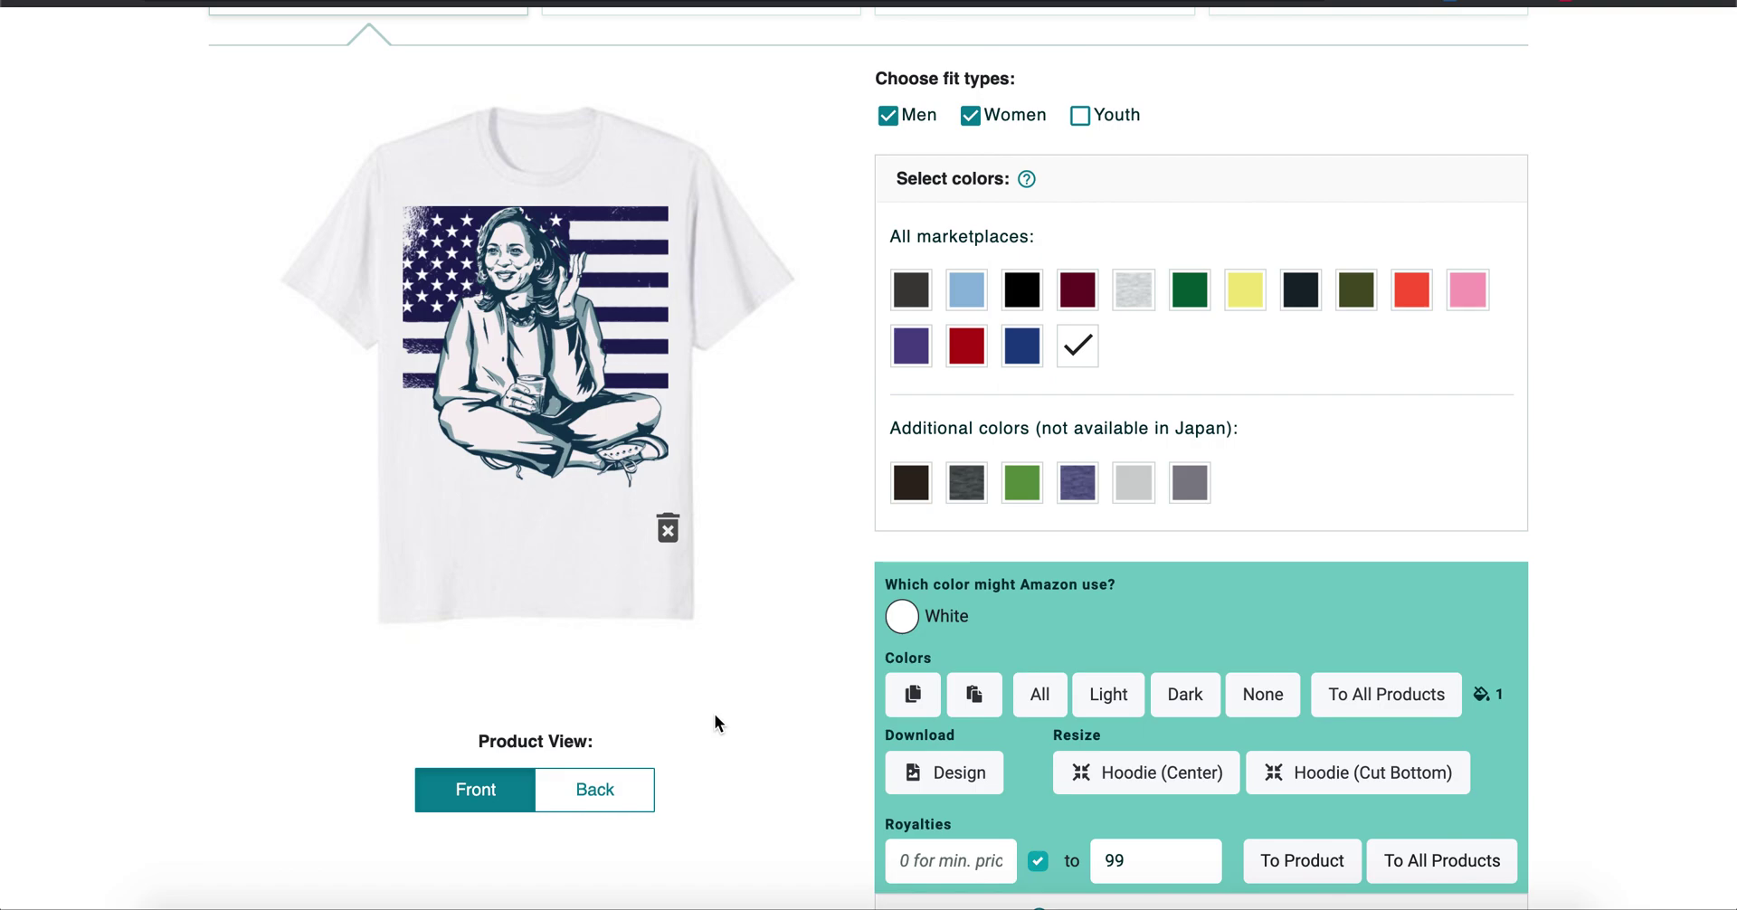
{"action": "scroll", "coordinate": [713, 722], "scroll_direction": "down", "scroll_amount": 3}
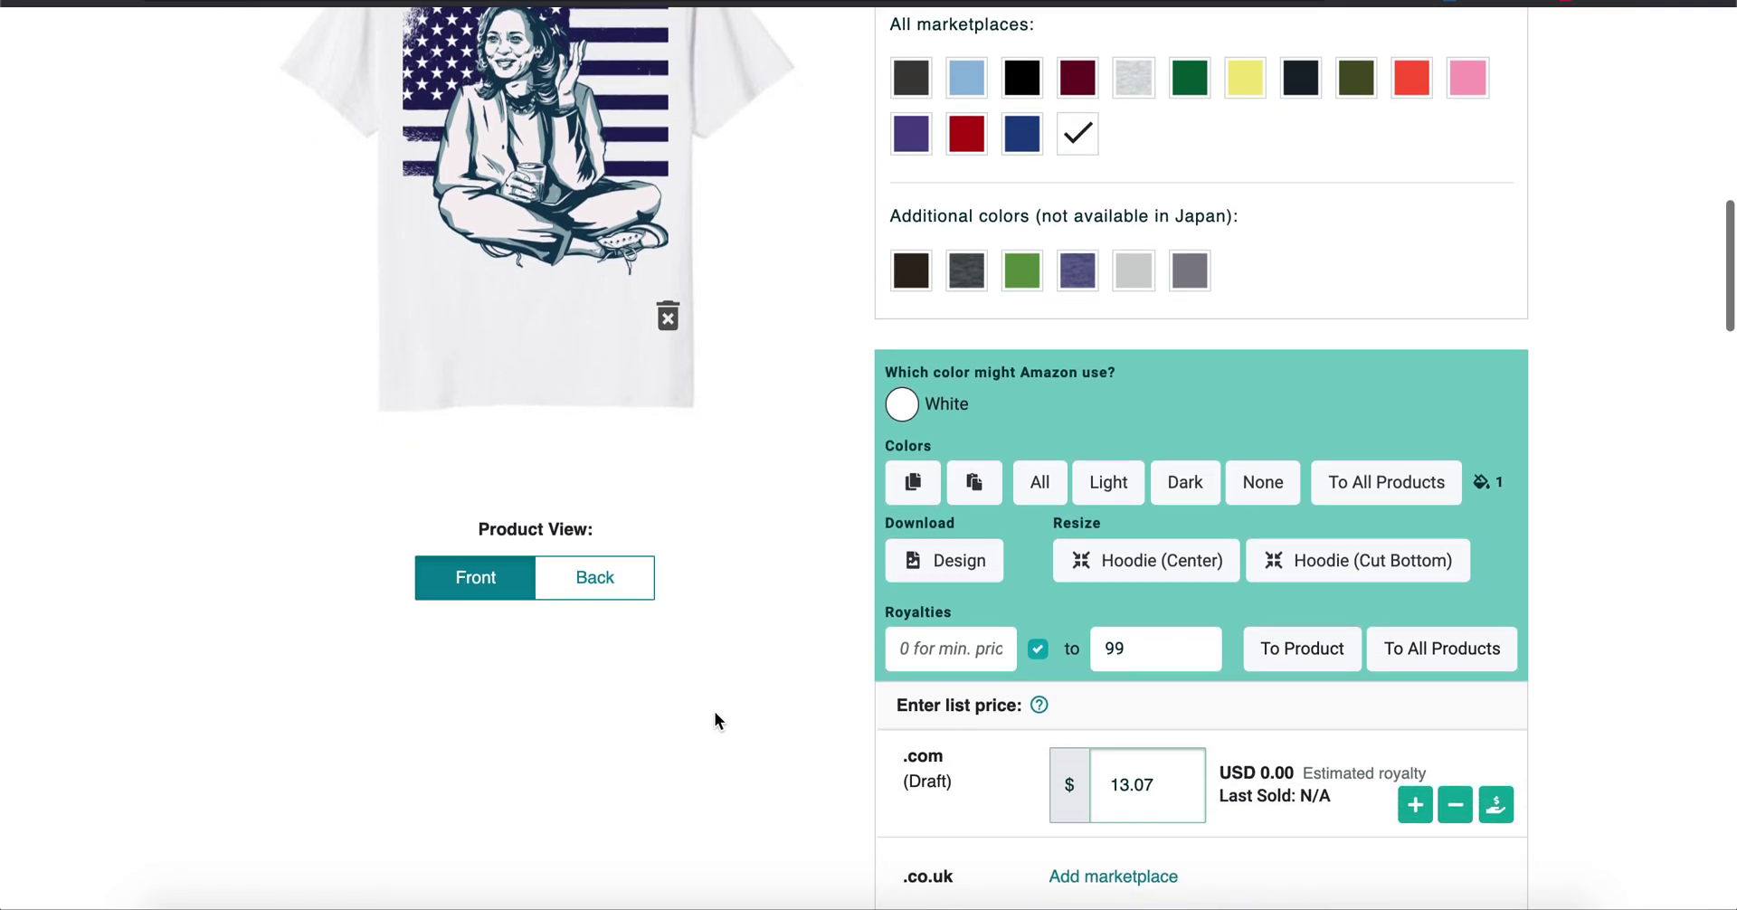
{"action": "scroll", "coordinate": [714, 721], "scroll_direction": "down", "scroll_amount": 1}
{"action": "scroll", "coordinate": [713, 721], "scroll_direction": "up", "scroll_amount": 3}
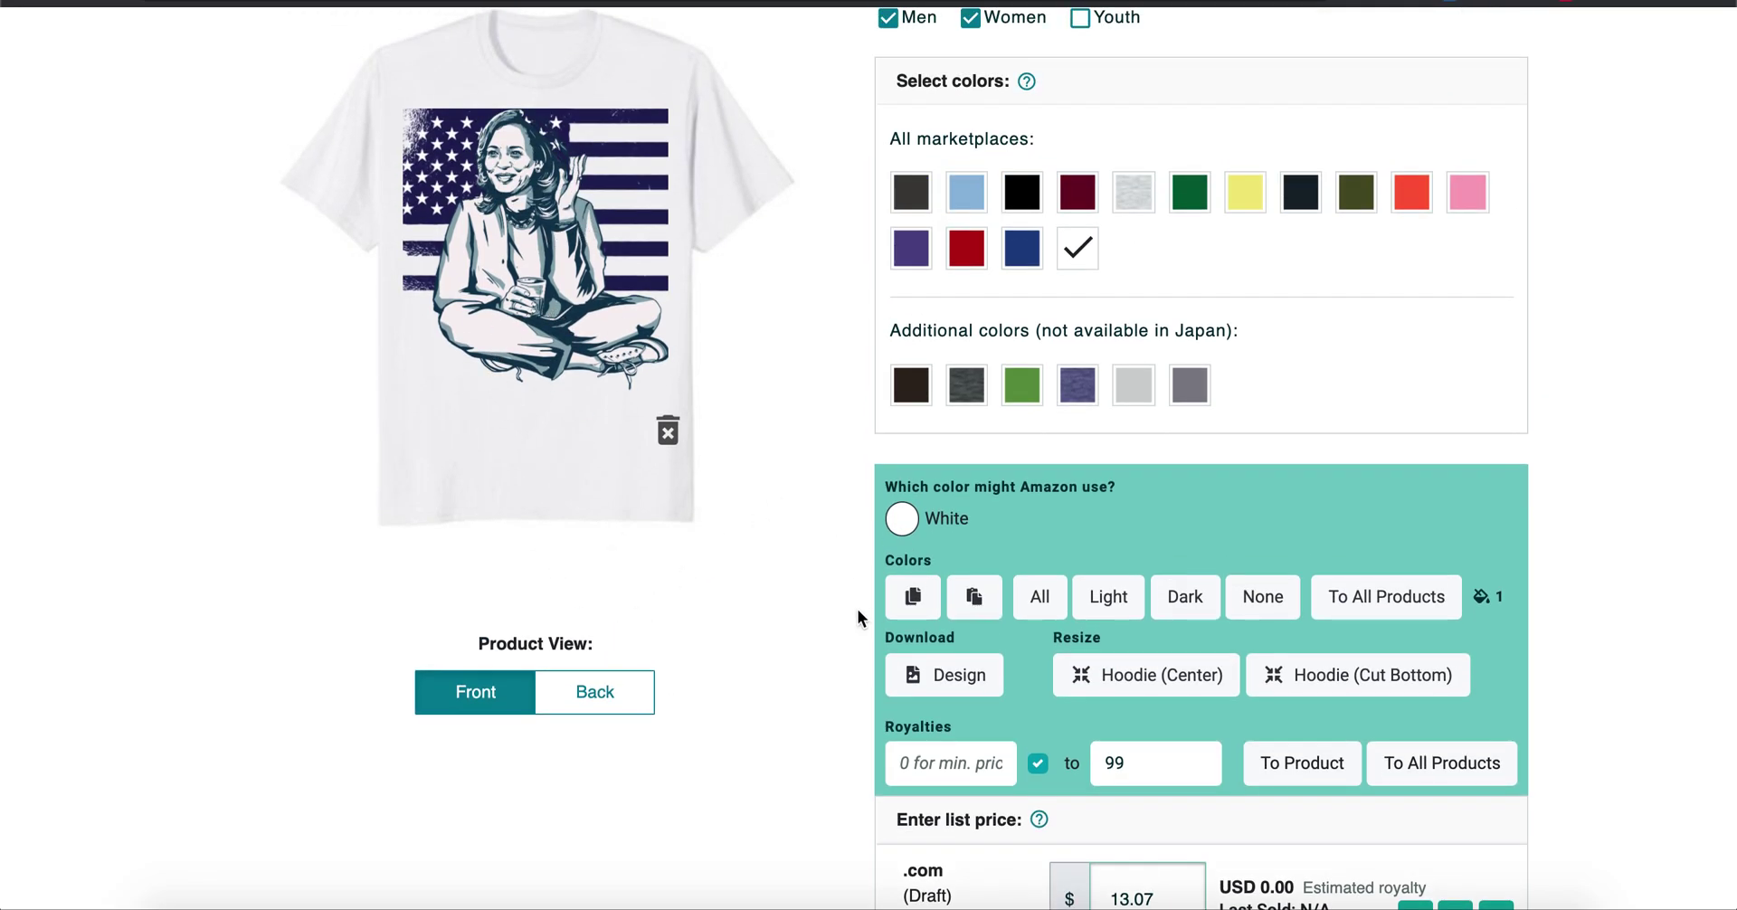
{"action": "scroll", "coordinate": [778, 720], "scroll_direction": "down", "scroll_amount": 3}
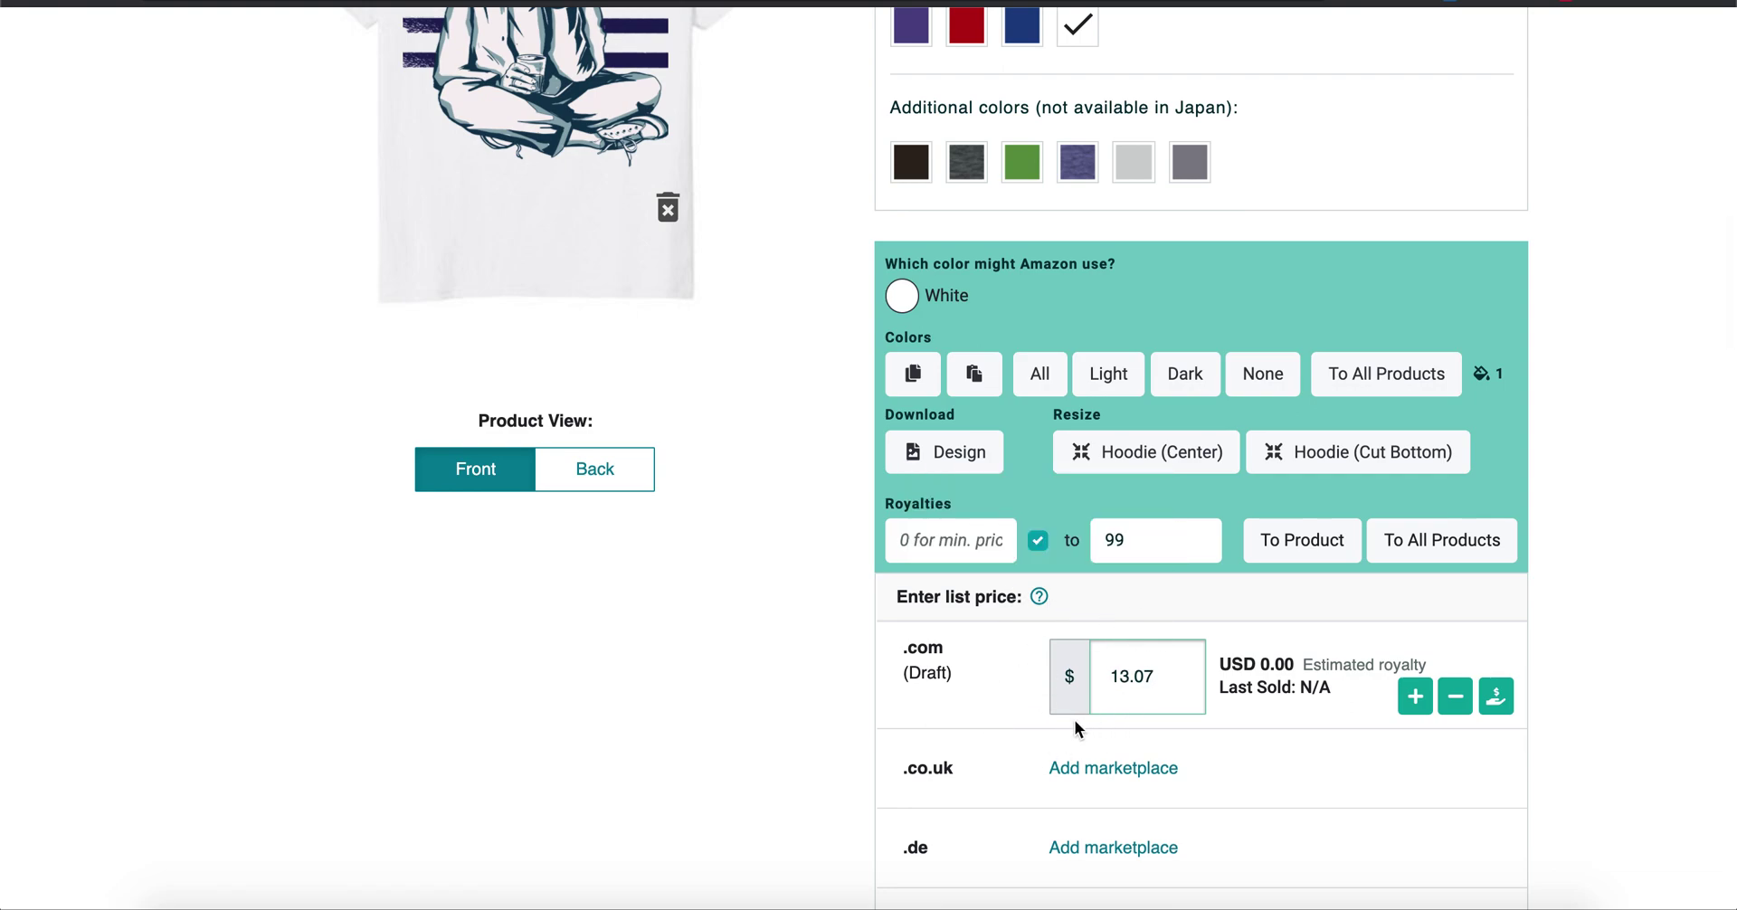
{"action": "scroll", "coordinate": [836, 695], "scroll_direction": "up", "scroll_amount": 4}
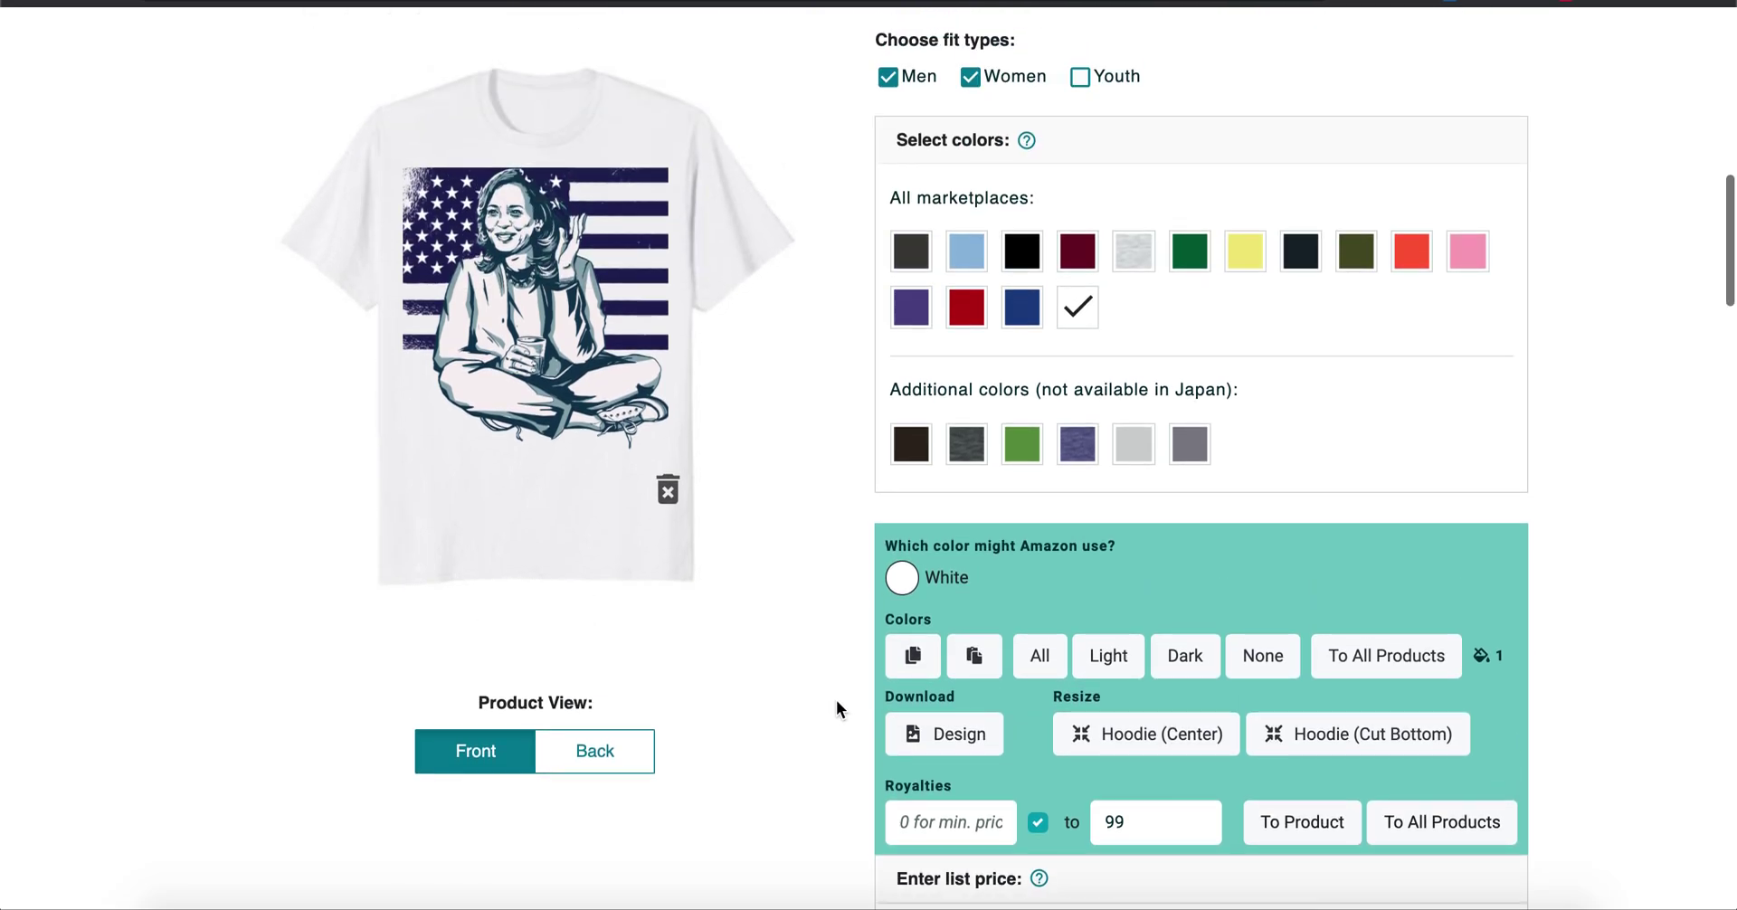
{"action": "scroll", "coordinate": [836, 702], "scroll_direction": "down", "scroll_amount": 3}
{"action": "scroll", "coordinate": [836, 702], "scroll_direction": "up", "scroll_amount": 3}
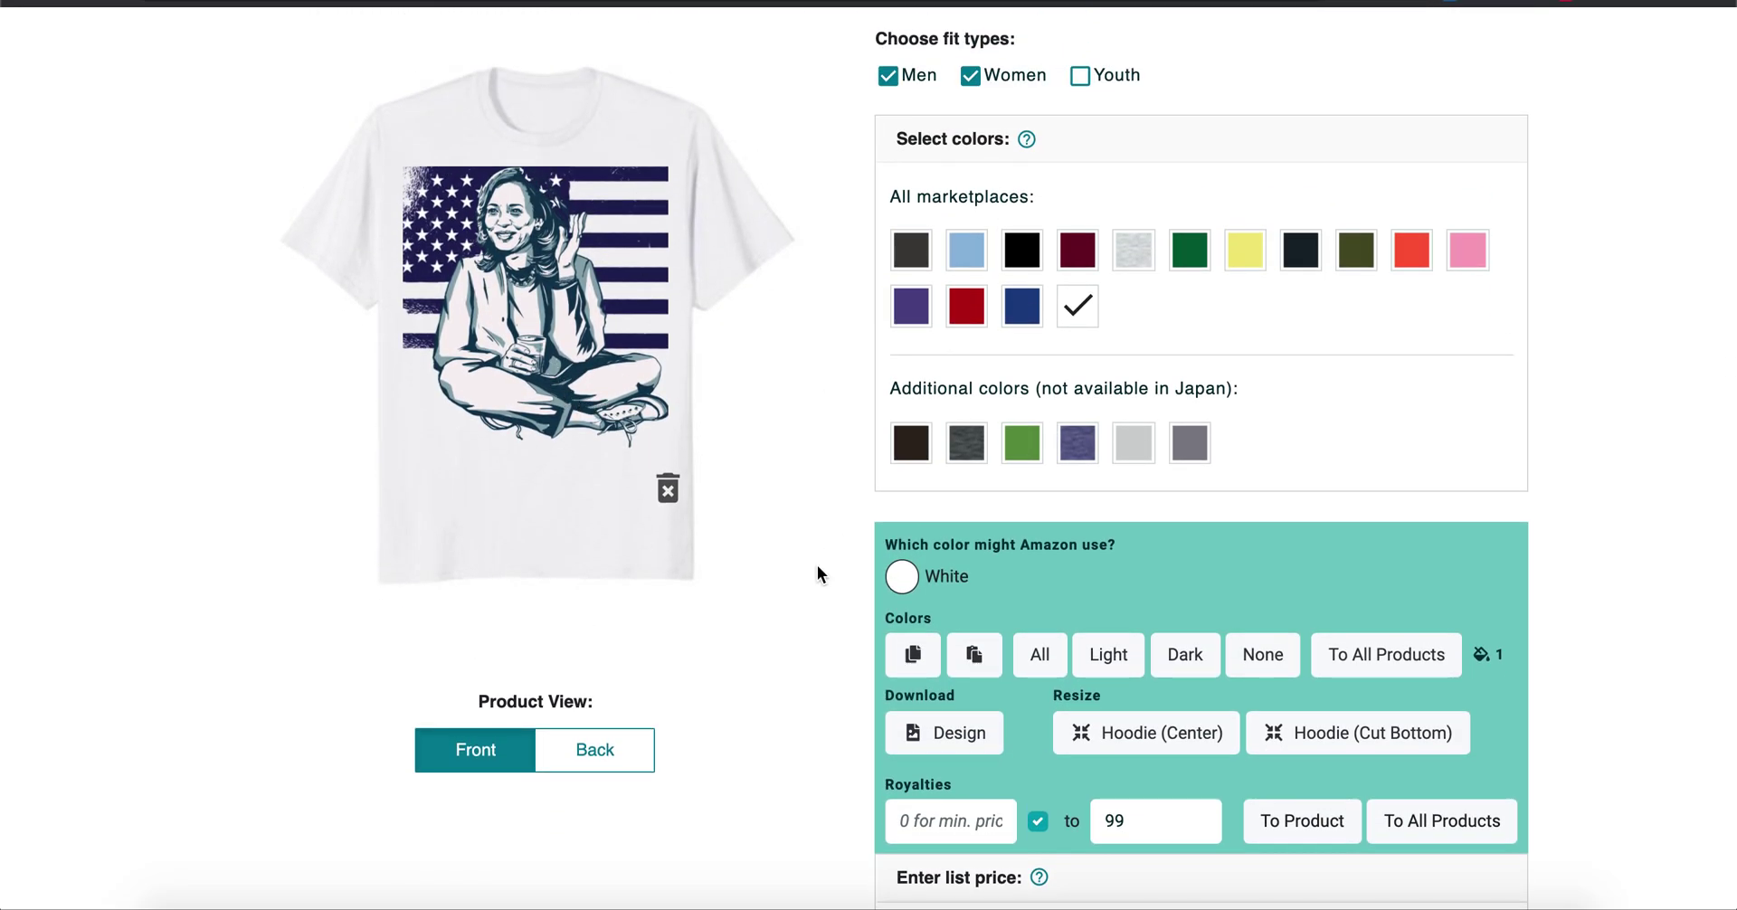
{"action": "scroll", "coordinate": [857, 768], "scroll_direction": "down", "scroll_amount": 4}
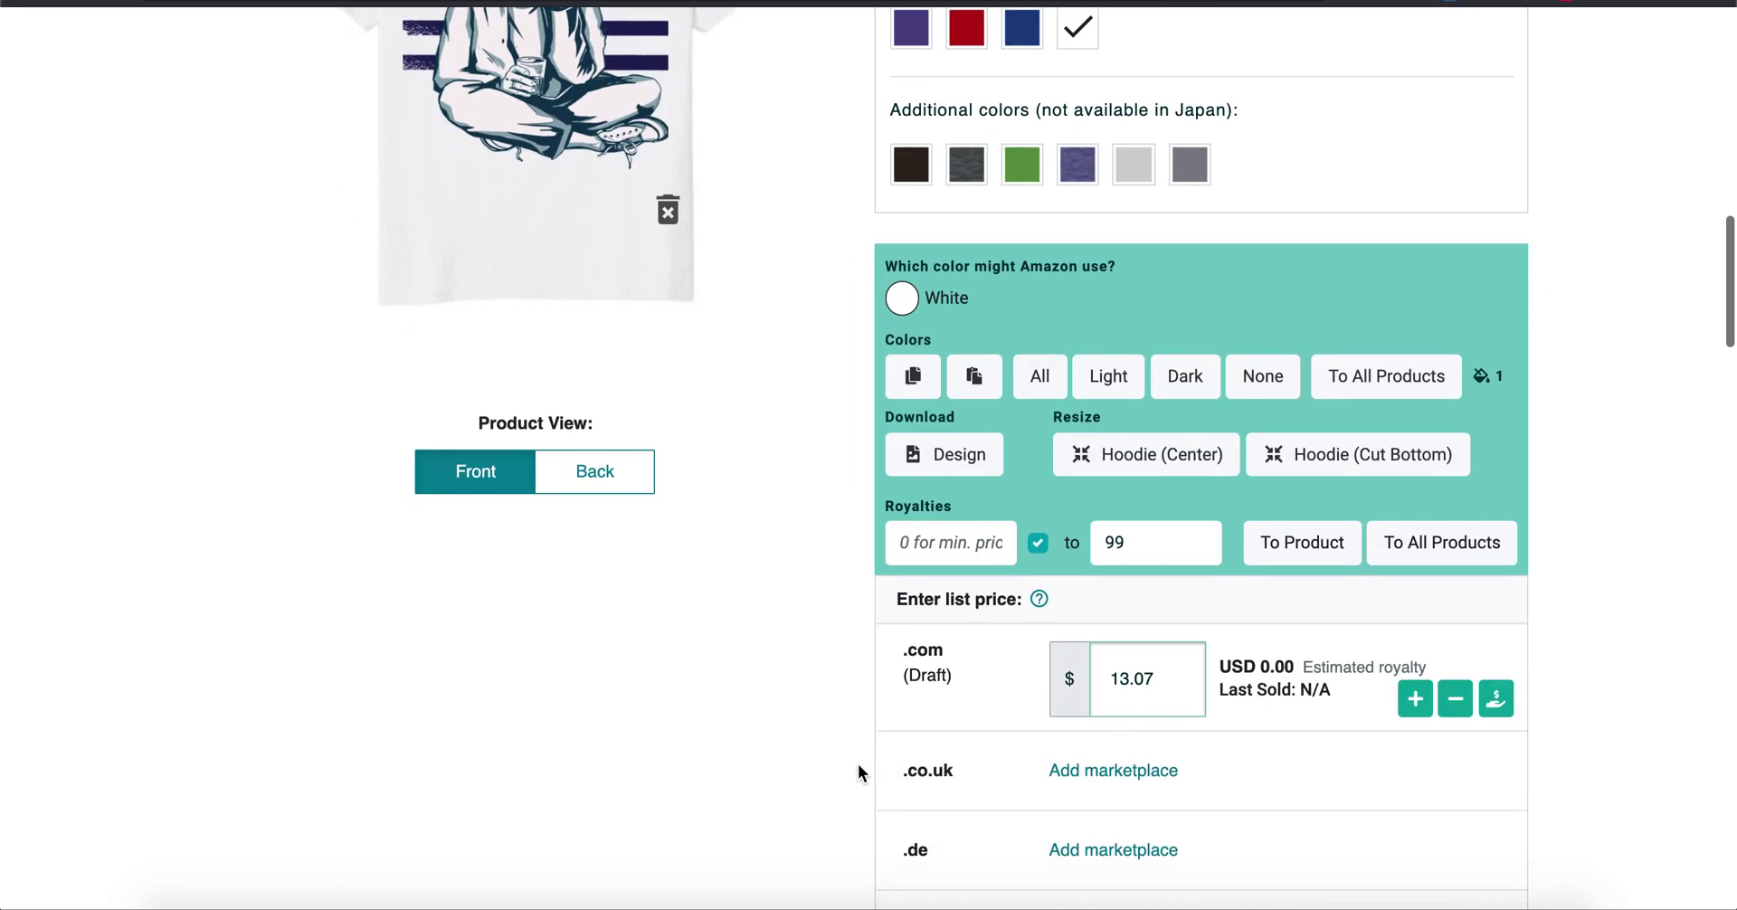
{"action": "double_click", "coordinate": [1131, 674]}
{"action": "type", "text": "15.07"}
{"action": "scroll", "coordinate": [1153, 706], "scroll_direction": "up", "scroll_amount": 3}
{"action": "scroll", "coordinate": [1154, 706], "scroll_direction": "down", "scroll_amount": 2}
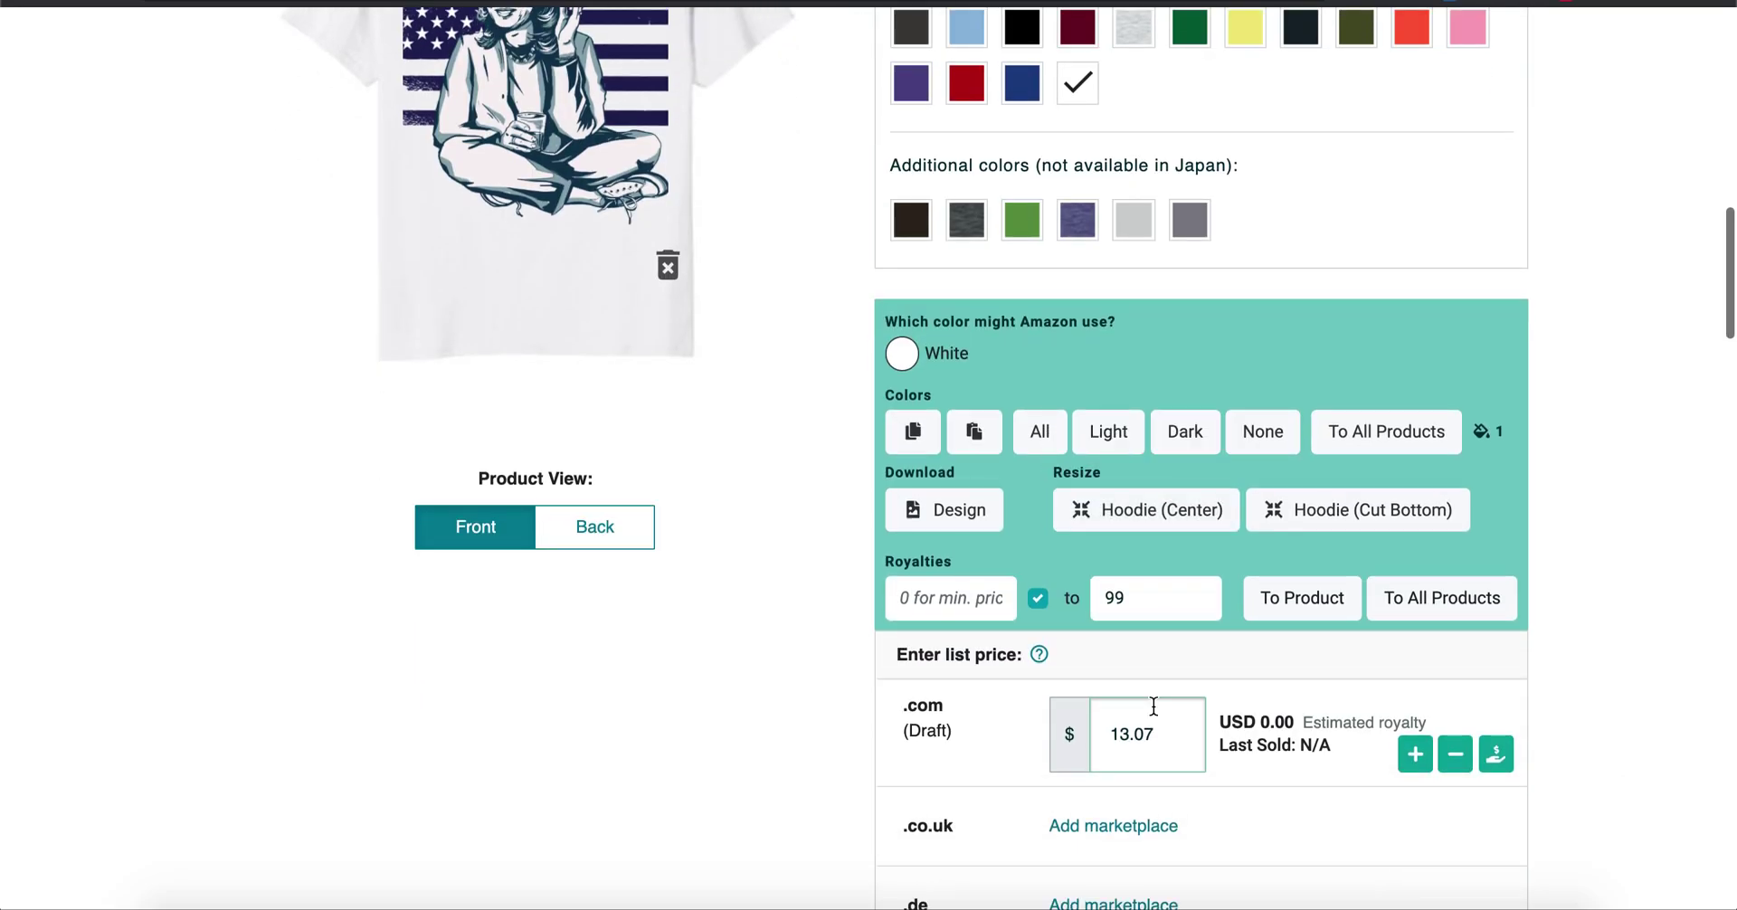
{"action": "scroll", "coordinate": [1153, 705], "scroll_direction": "down", "scroll_amount": 7}
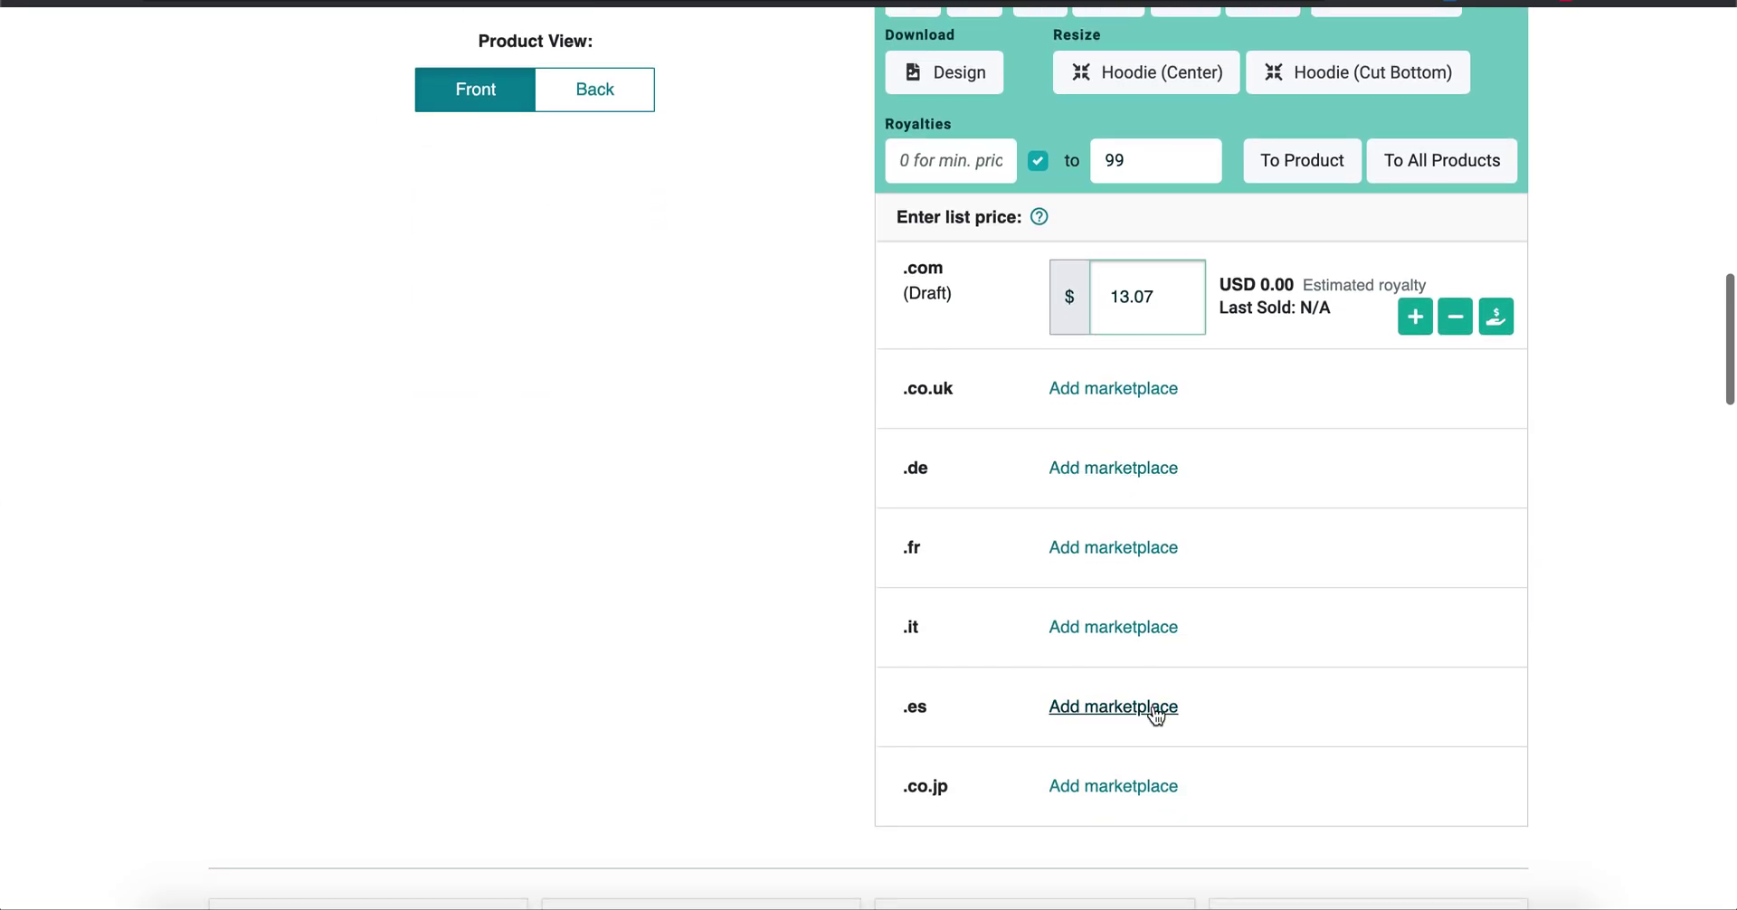
{"action": "scroll", "coordinate": [1152, 704], "scroll_direction": "down", "scroll_amount": 4}
{"action": "scroll", "coordinate": [1153, 704], "scroll_direction": "up", "scroll_amount": 15}
{"action": "scroll", "coordinate": [1153, 704], "scroll_direction": "up", "scroll_amount": 7}
{"action": "scroll", "coordinate": [1152, 704], "scroll_direction": "down", "scroll_amount": 3}
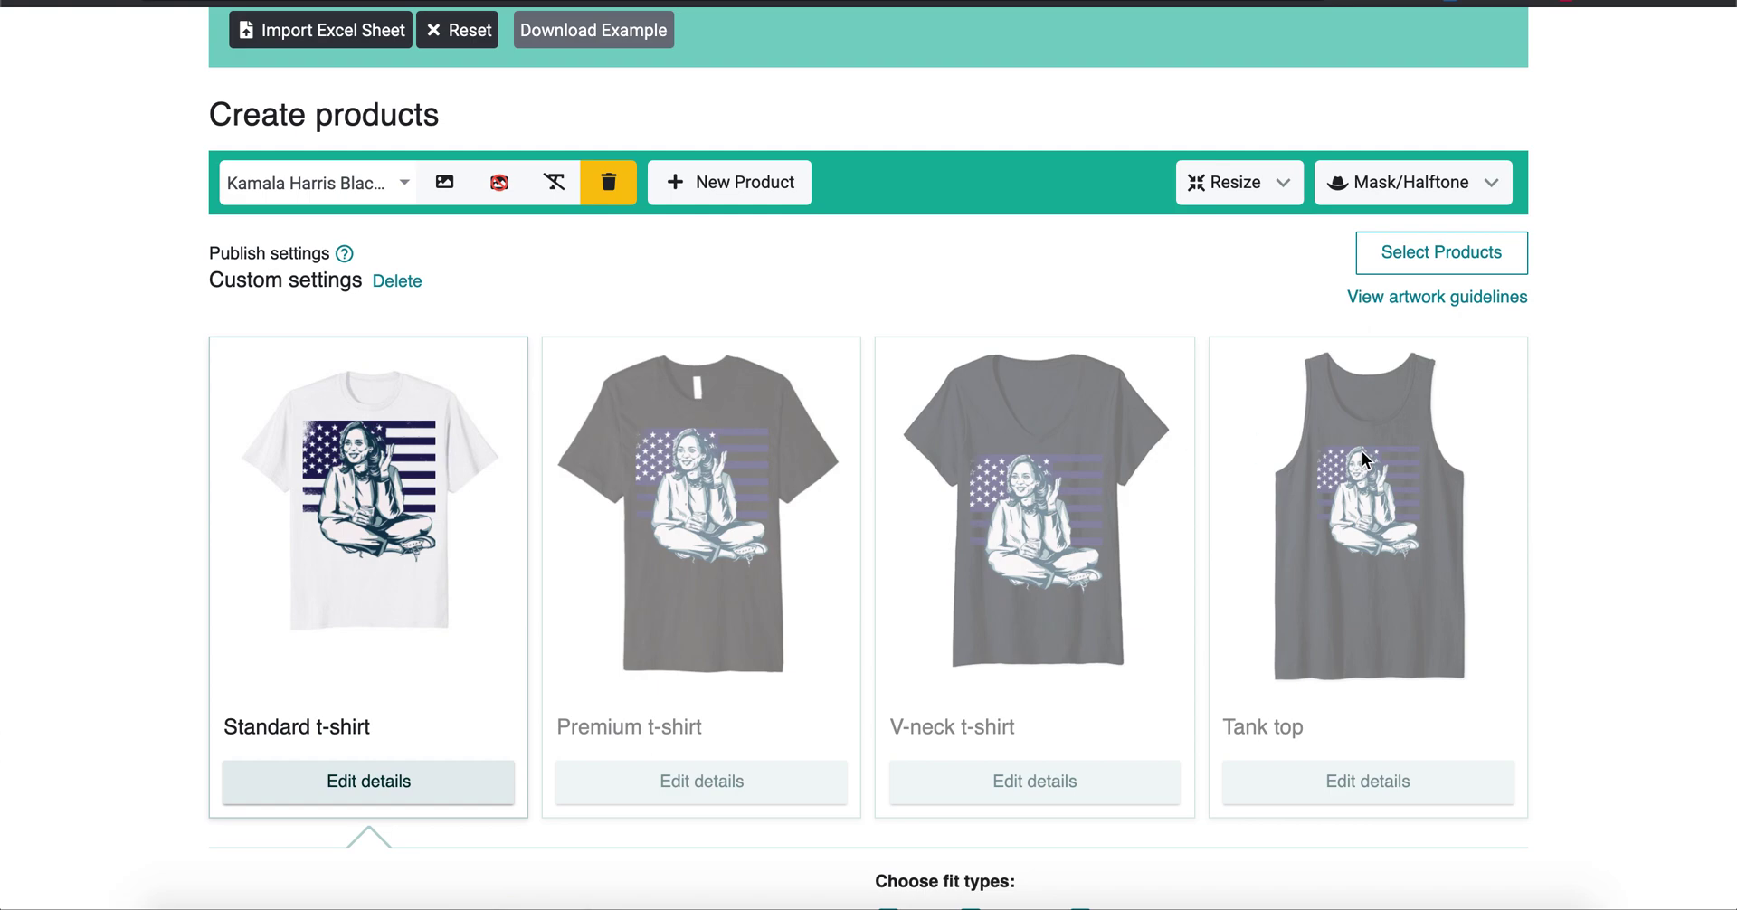
{"action": "scroll", "coordinate": [719, 648], "scroll_direction": "down", "scroll_amount": 1}
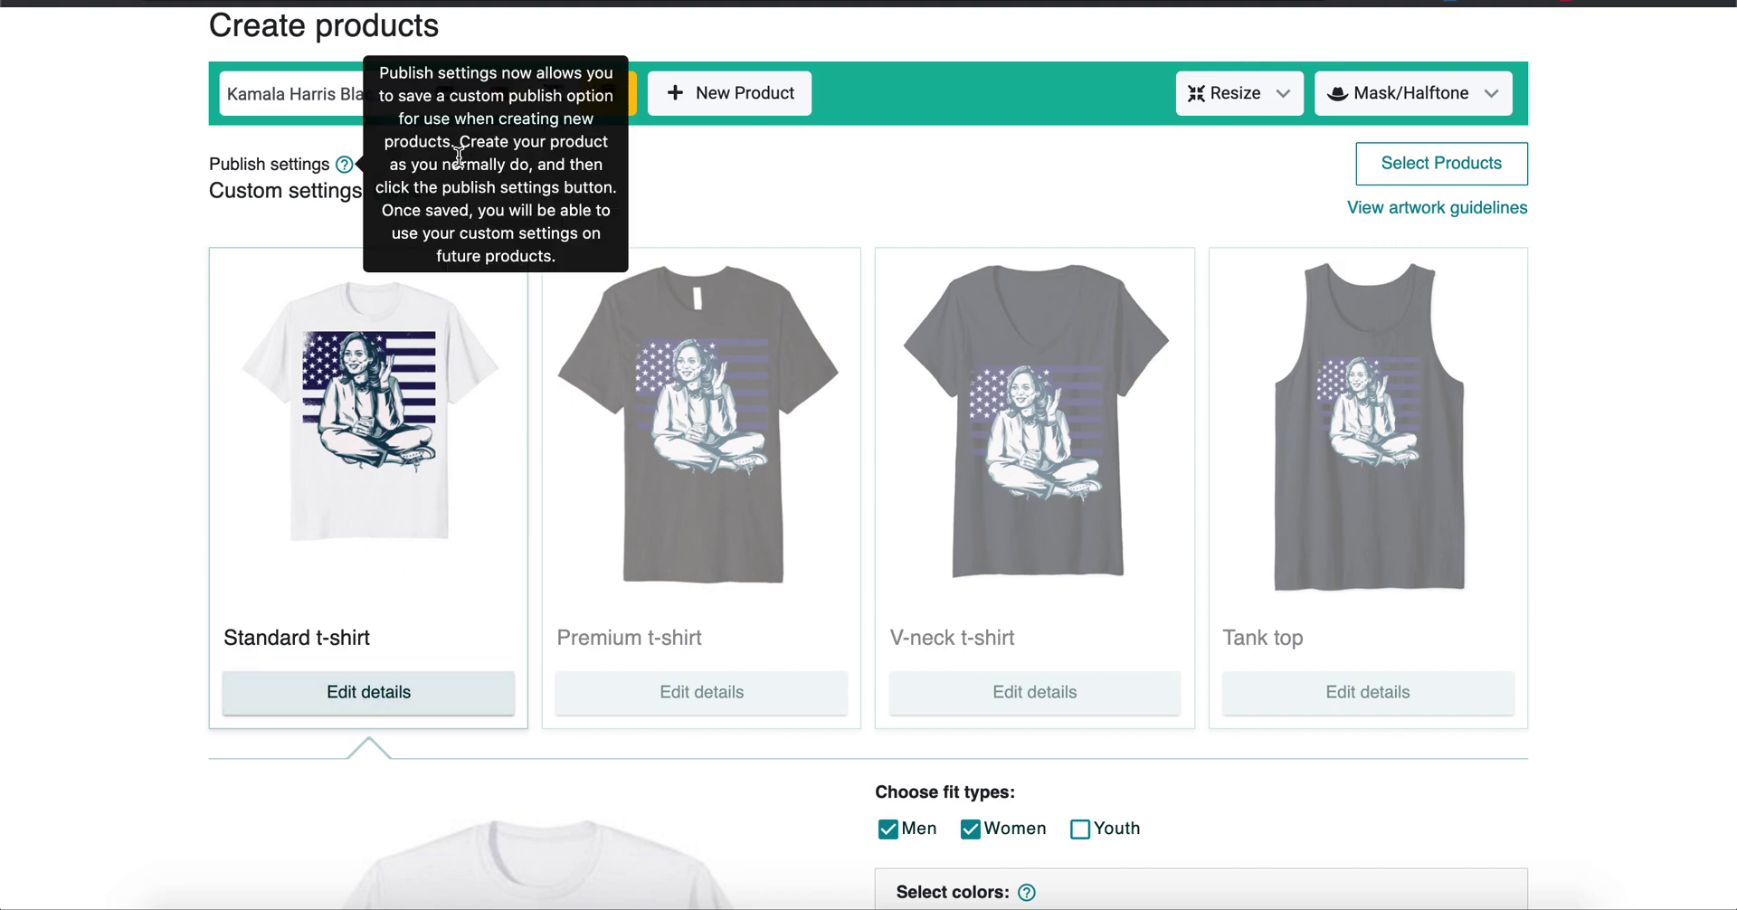
{"action": "scroll", "coordinate": [637, 429], "scroll_direction": "down", "scroll_amount": 2}
{"action": "scroll", "coordinate": [637, 434], "scroll_direction": "down", "scroll_amount": 5}
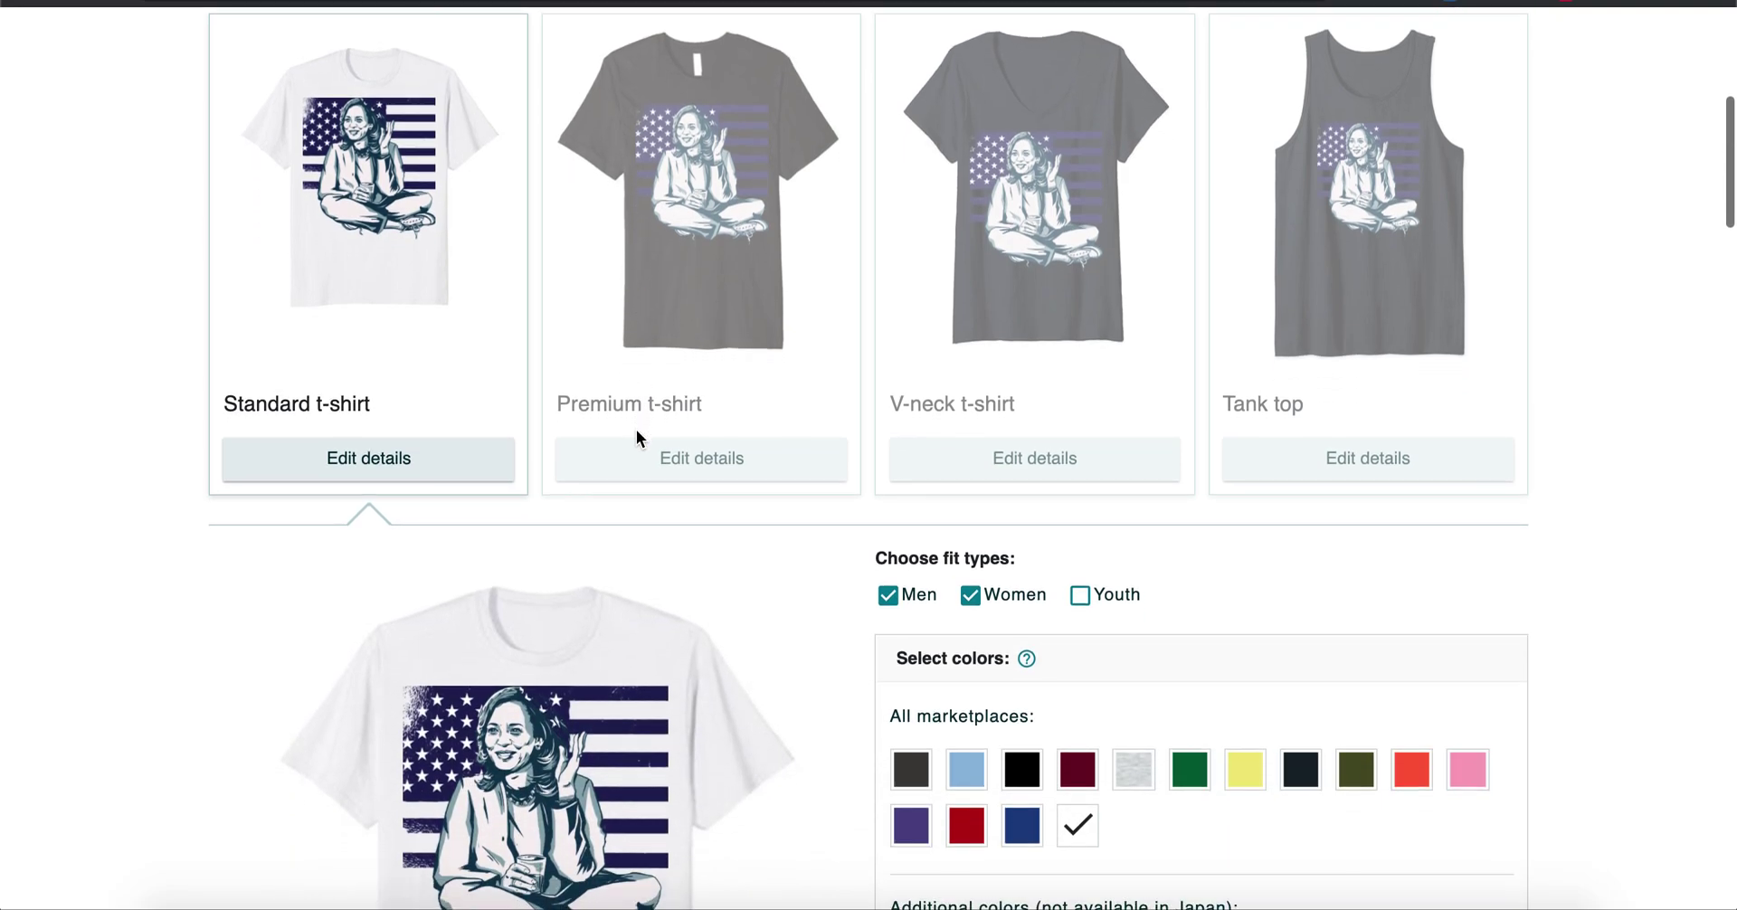
{"action": "scroll", "coordinate": [637, 436], "scroll_direction": "down", "scroll_amount": 7}
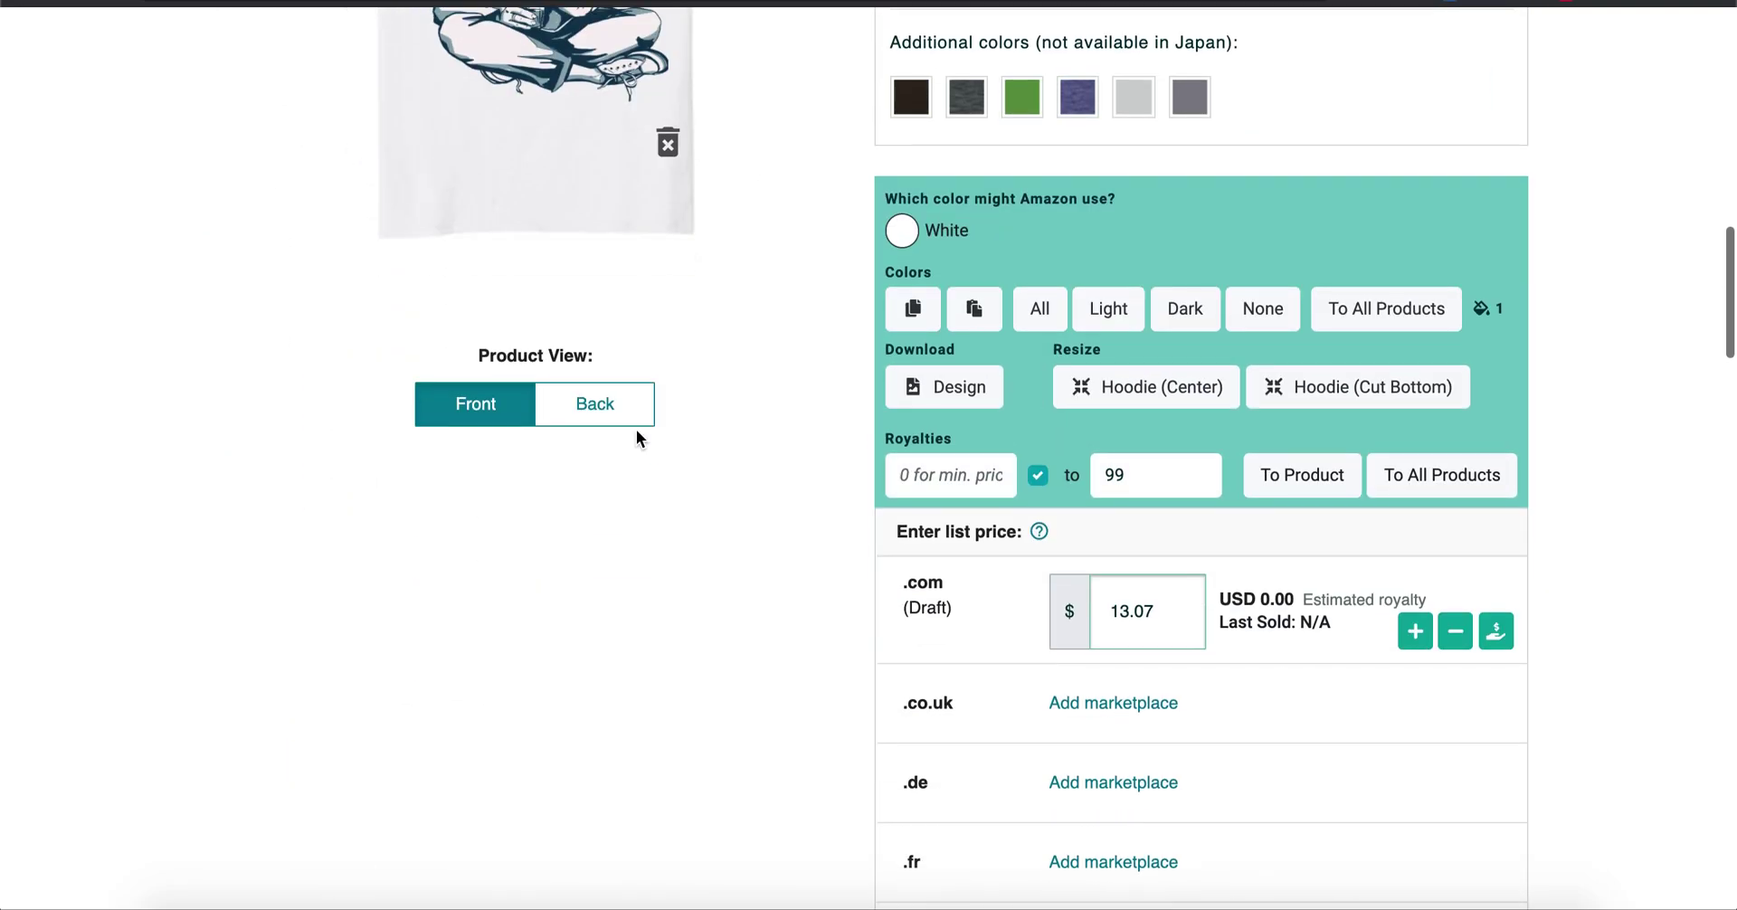
{"action": "scroll", "coordinate": [637, 431], "scroll_direction": "up", "scroll_amount": 3}
{"action": "scroll", "coordinate": [637, 434], "scroll_direction": "up", "scroll_amount": 3}
{"action": "scroll", "coordinate": [636, 434], "scroll_direction": "down", "scroll_amount": 17}
{"action": "scroll", "coordinate": [637, 433], "scroll_direction": "down", "scroll_amount": 17}
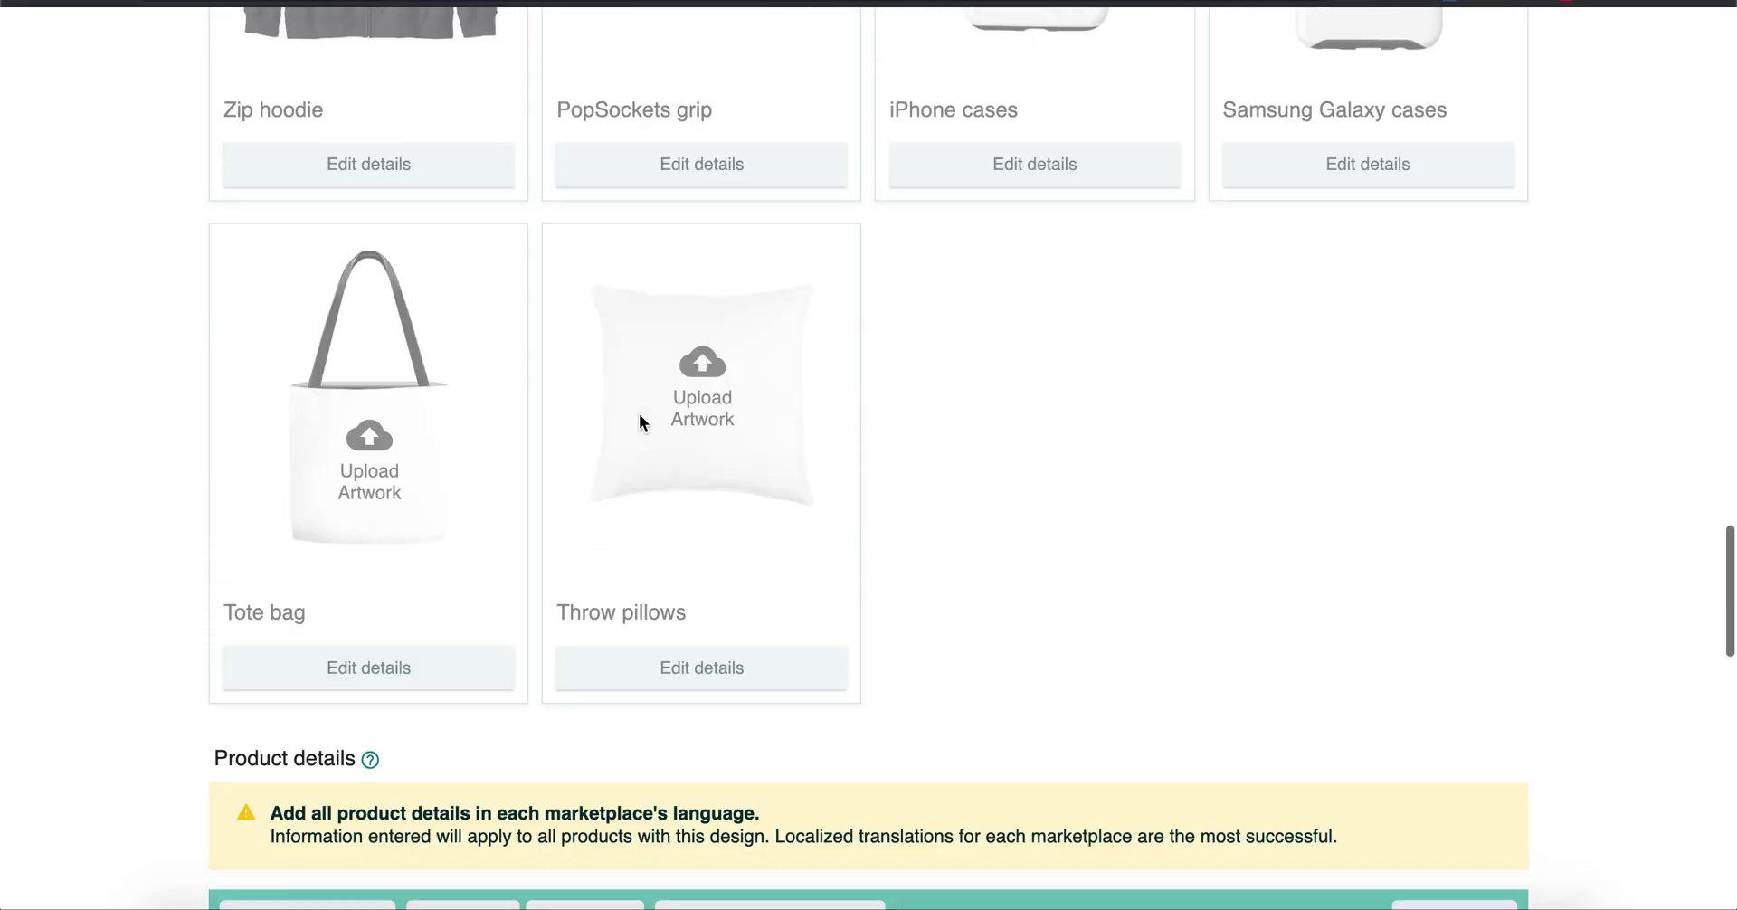
{"action": "scroll", "coordinate": [640, 414], "scroll_direction": "down", "scroll_amount": 4}
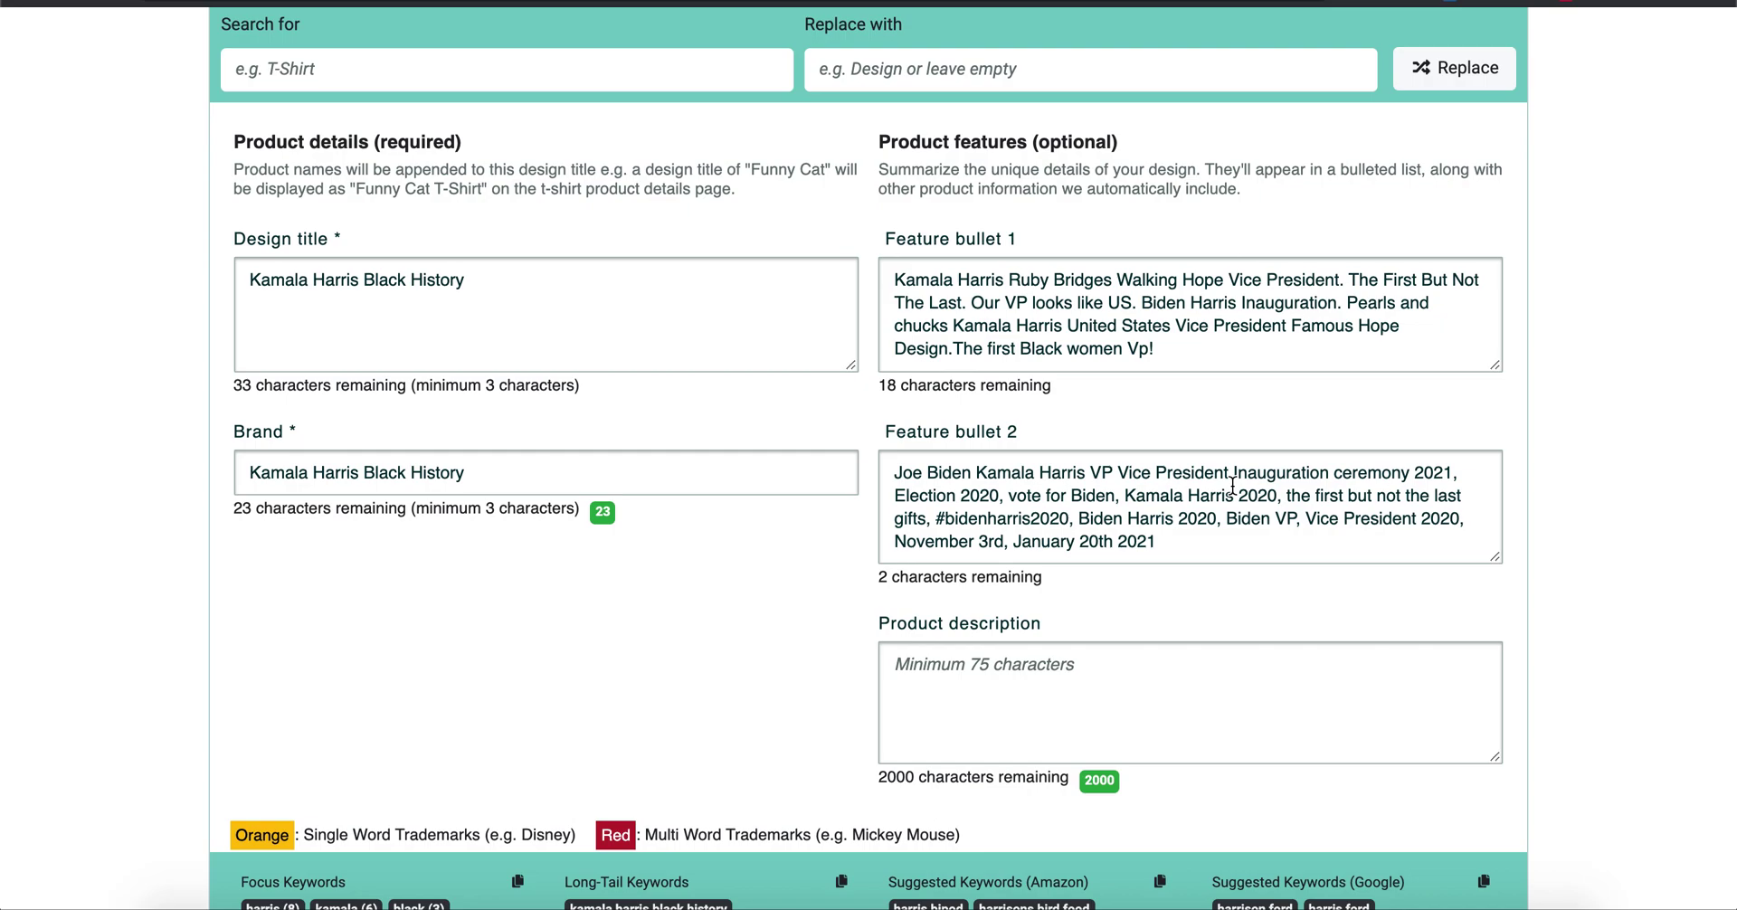
Step: Scroll to the title, brand and bullet fields, then go to the 'kamala harris tshirt' Amazon results
{"action": "scroll", "coordinate": [1232, 486], "scroll_direction": "down", "scroll_amount": 1}
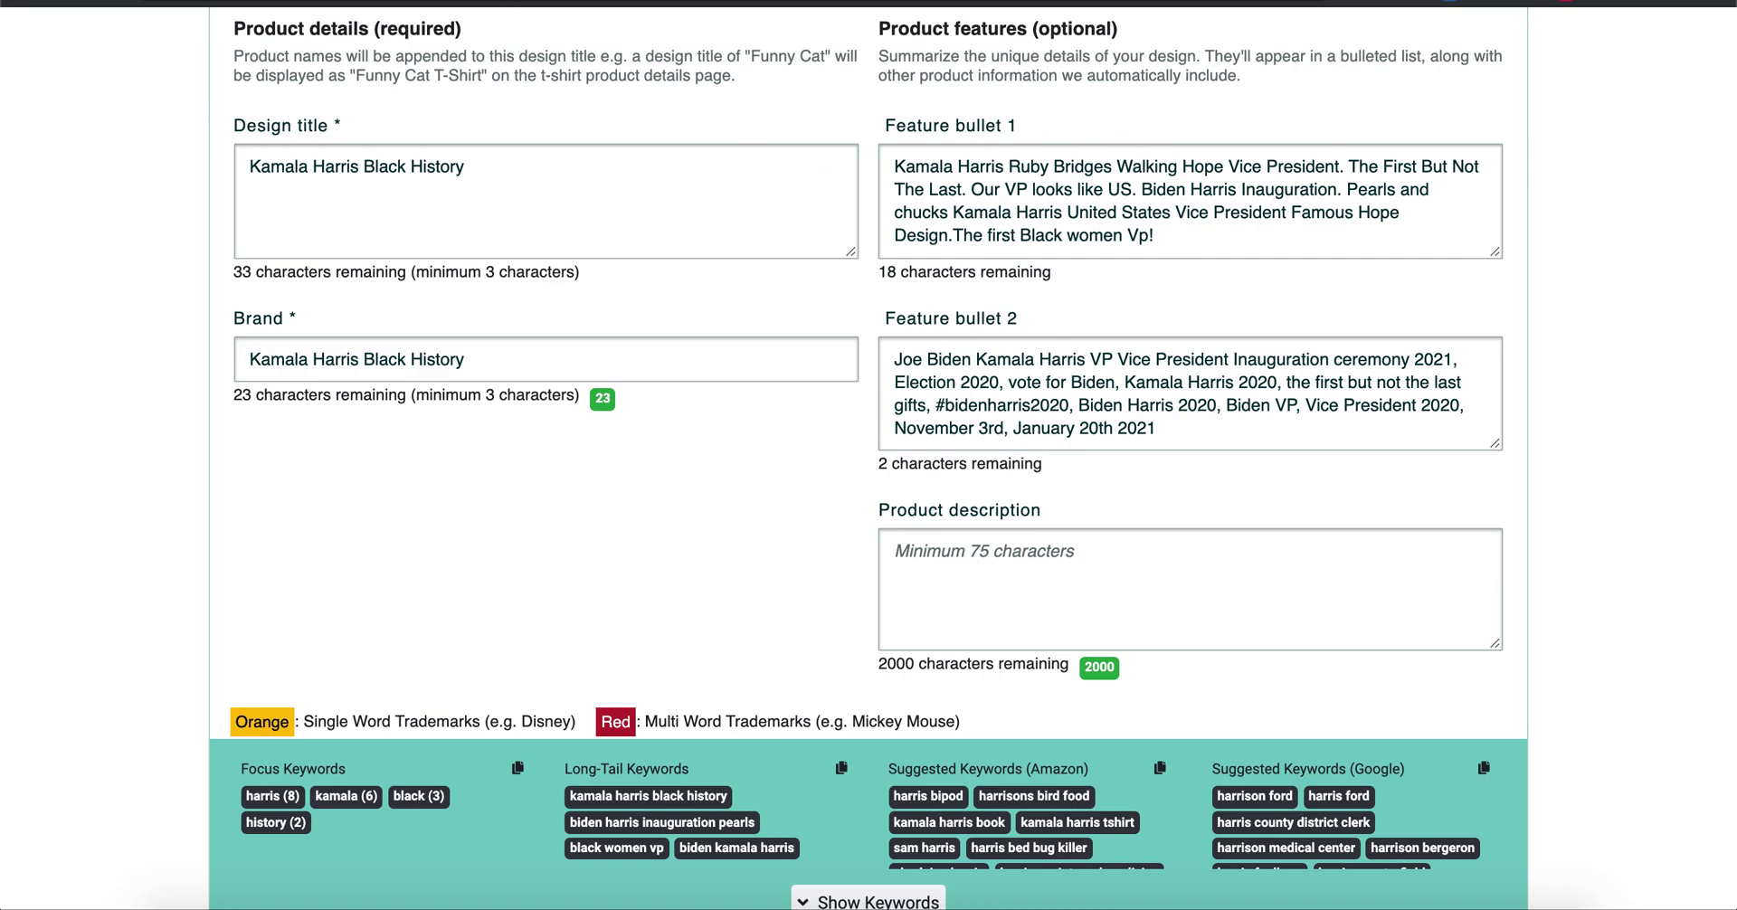
{"action": "key", "text": "ctrl+Tab"}
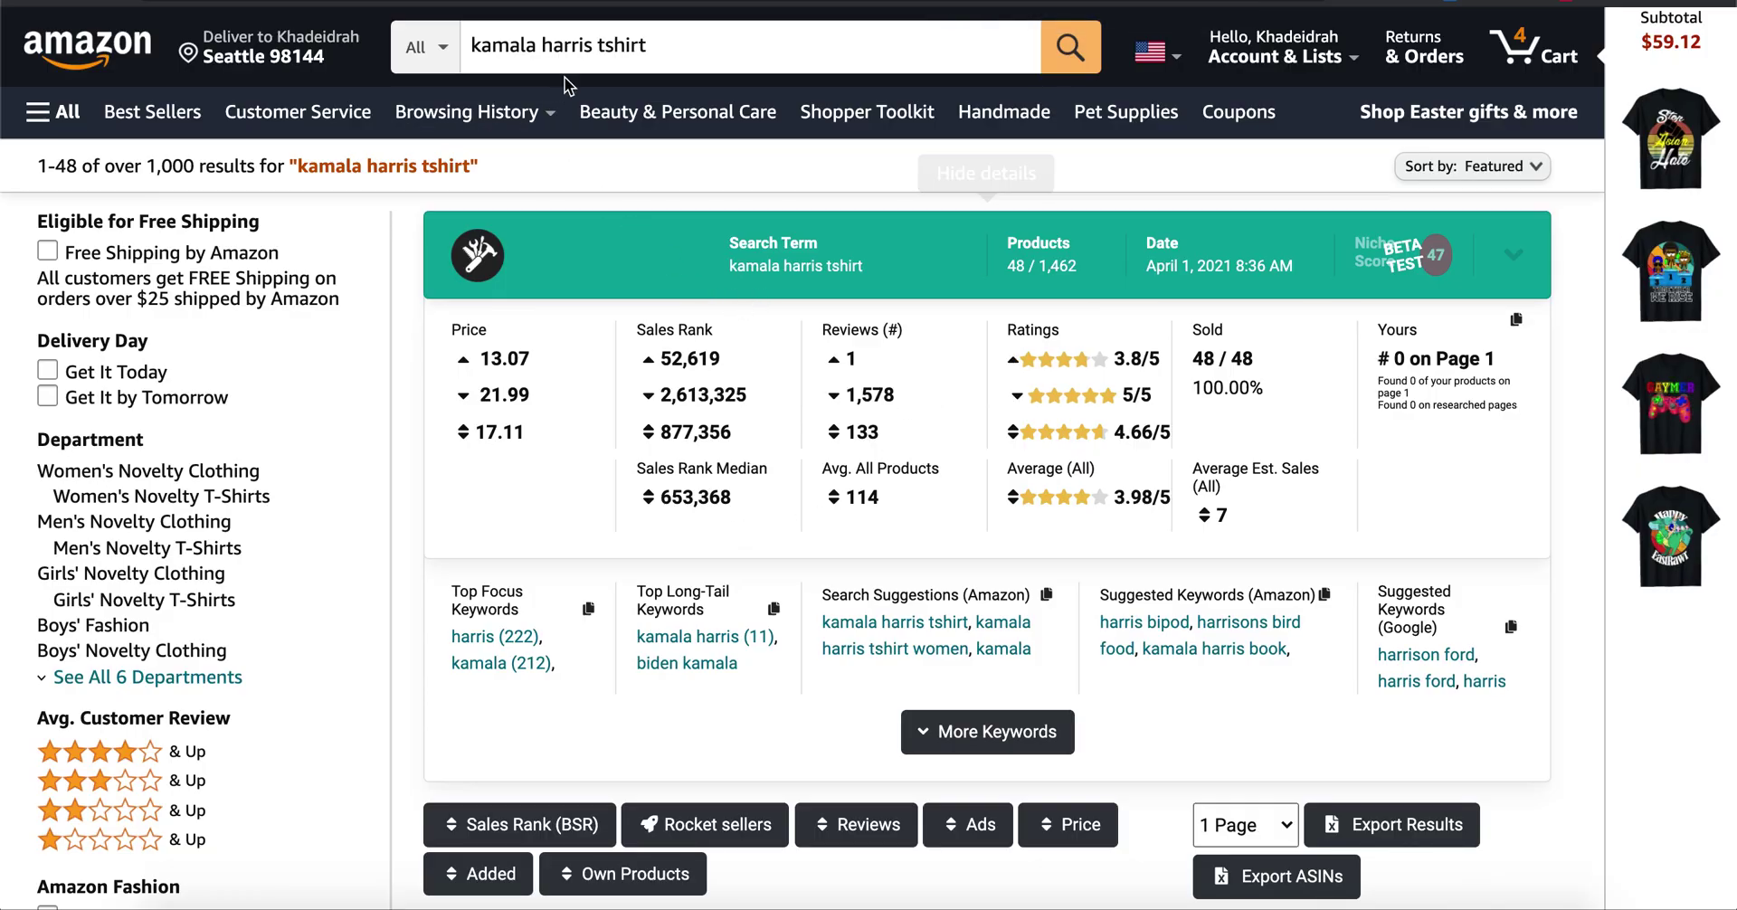
Step: View Amazon's search suggestions for 'kamala harris tshirt', then dismiss them
{"action": "left_click", "coordinate": [662, 56]}
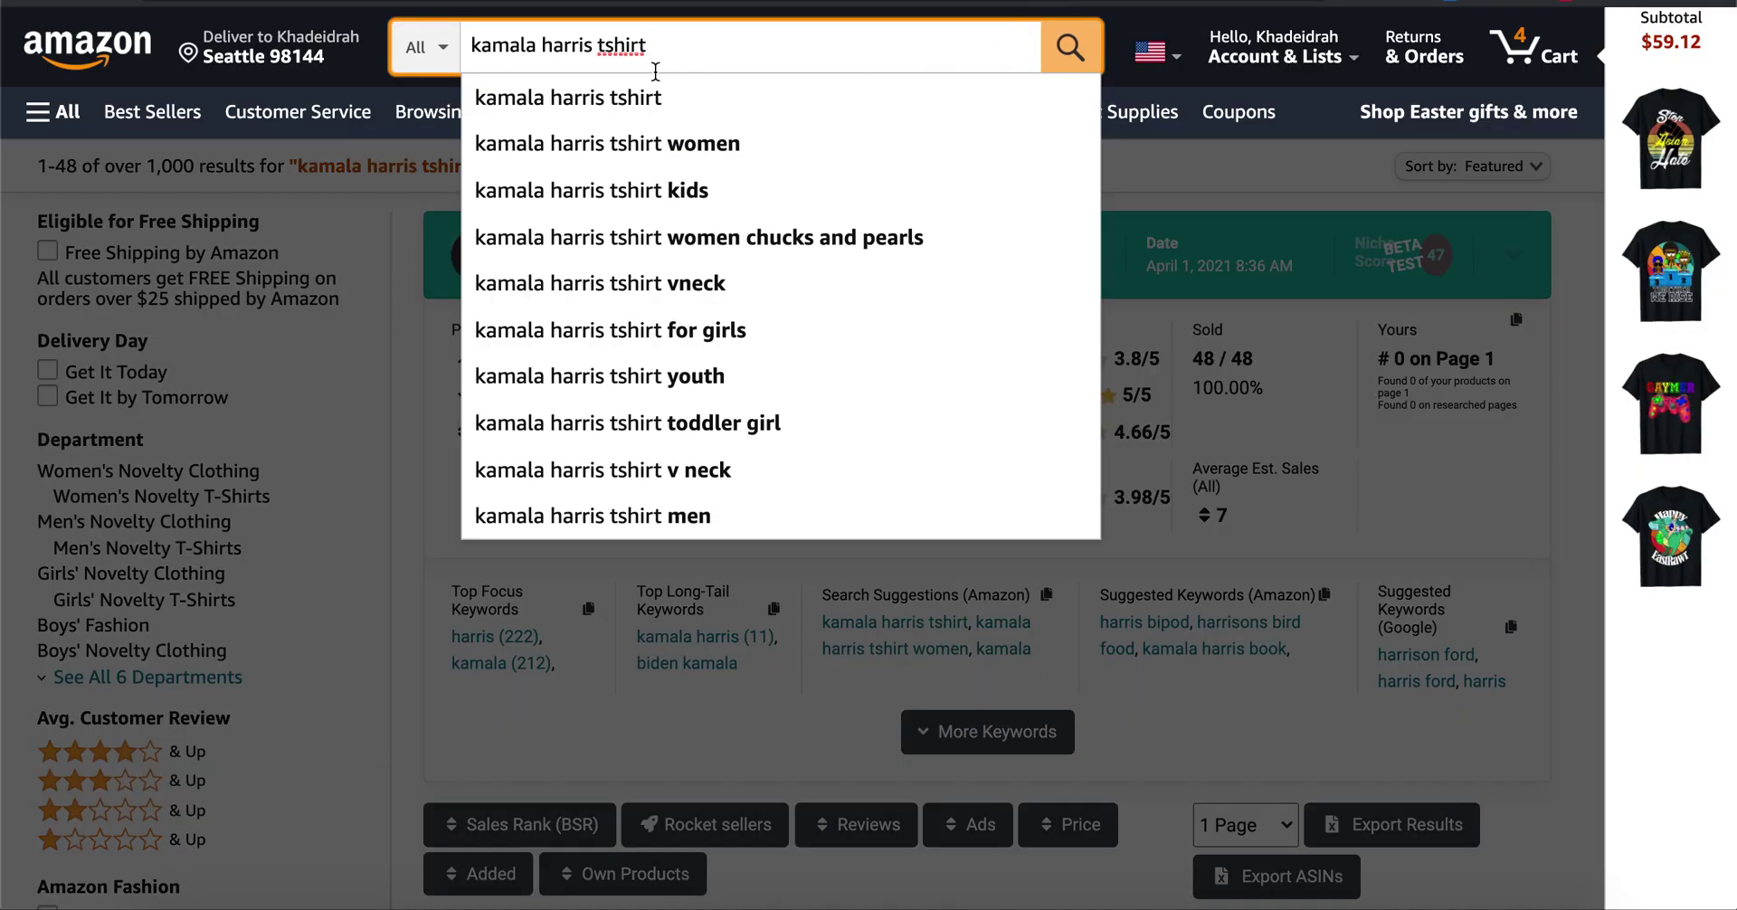
{"action": "left_click", "coordinate": [1207, 182]}
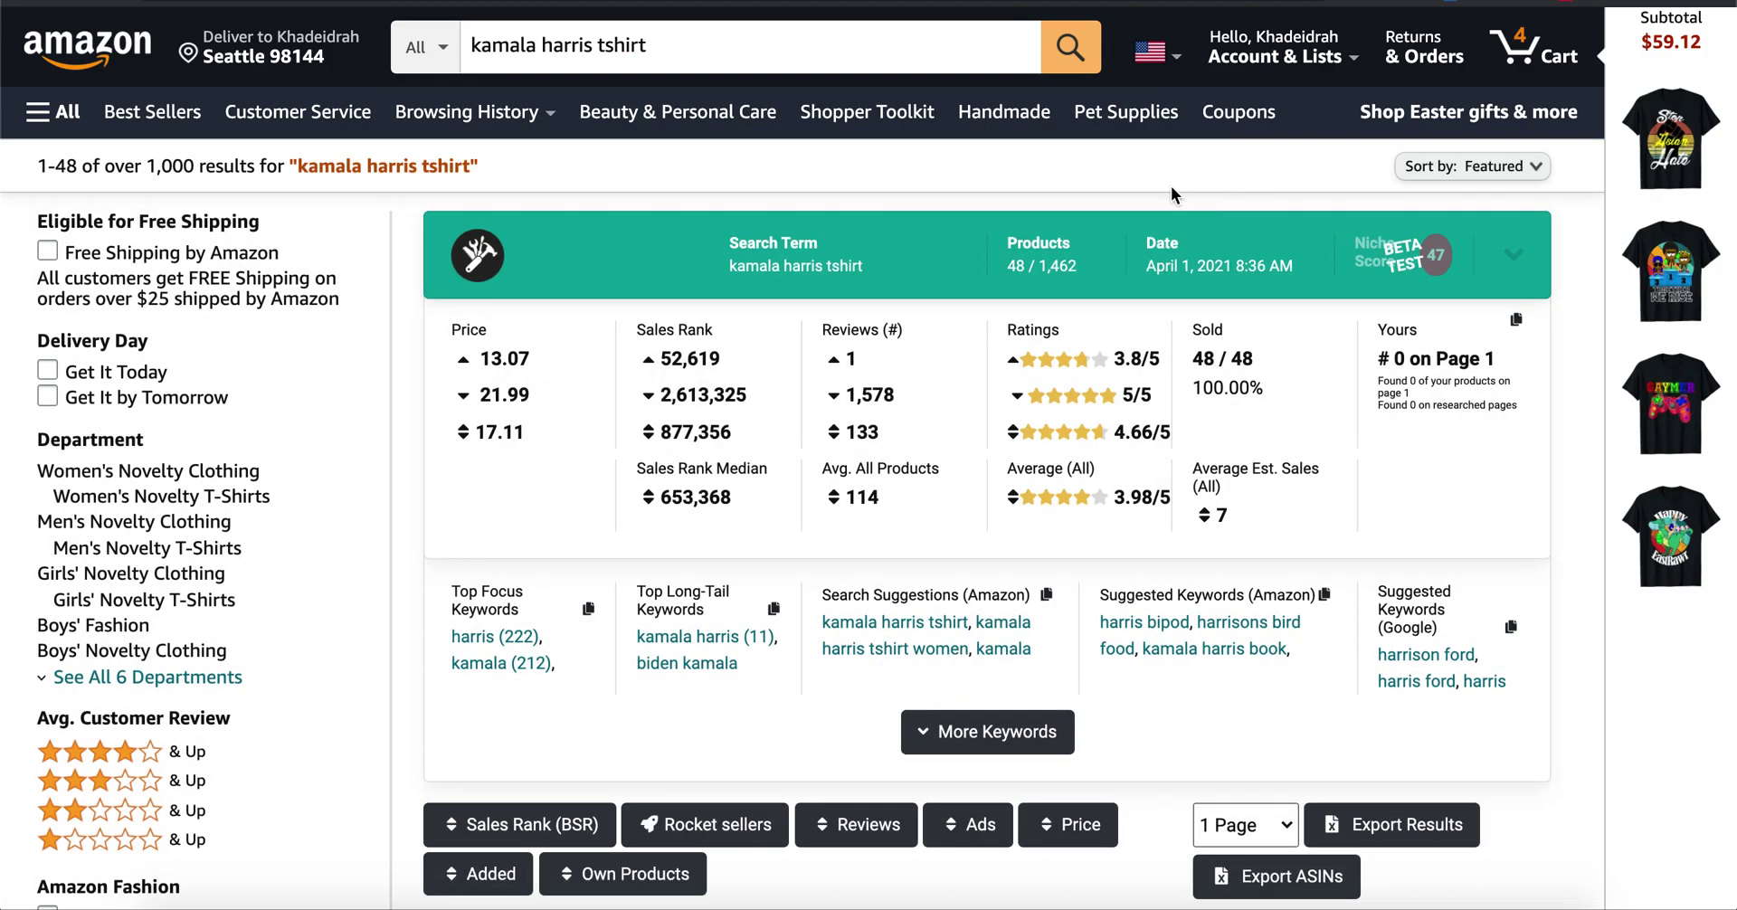
{"action": "scroll", "coordinate": [1173, 428], "scroll_direction": "down", "scroll_amount": 2}
{"action": "scroll", "coordinate": [1172, 422], "scroll_direction": "down", "scroll_amount": 2}
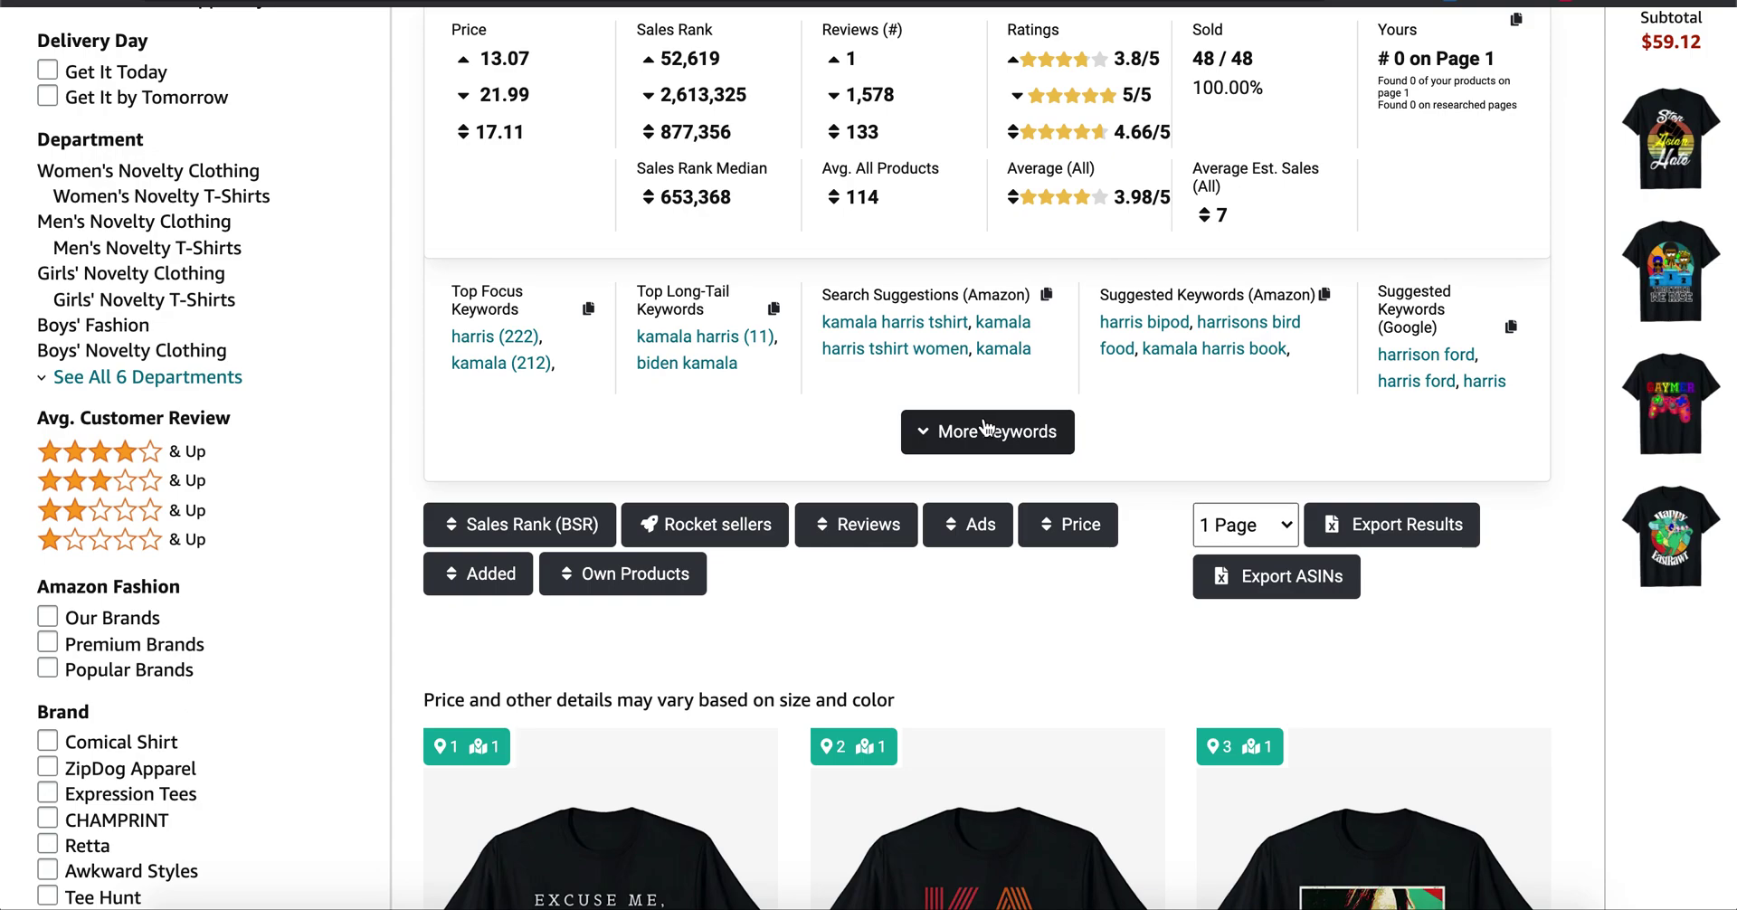
Step: Expand Merch Informer's full keyword lists, browse them, and copy the top focus keywords
{"action": "left_click", "coordinate": [988, 429]}
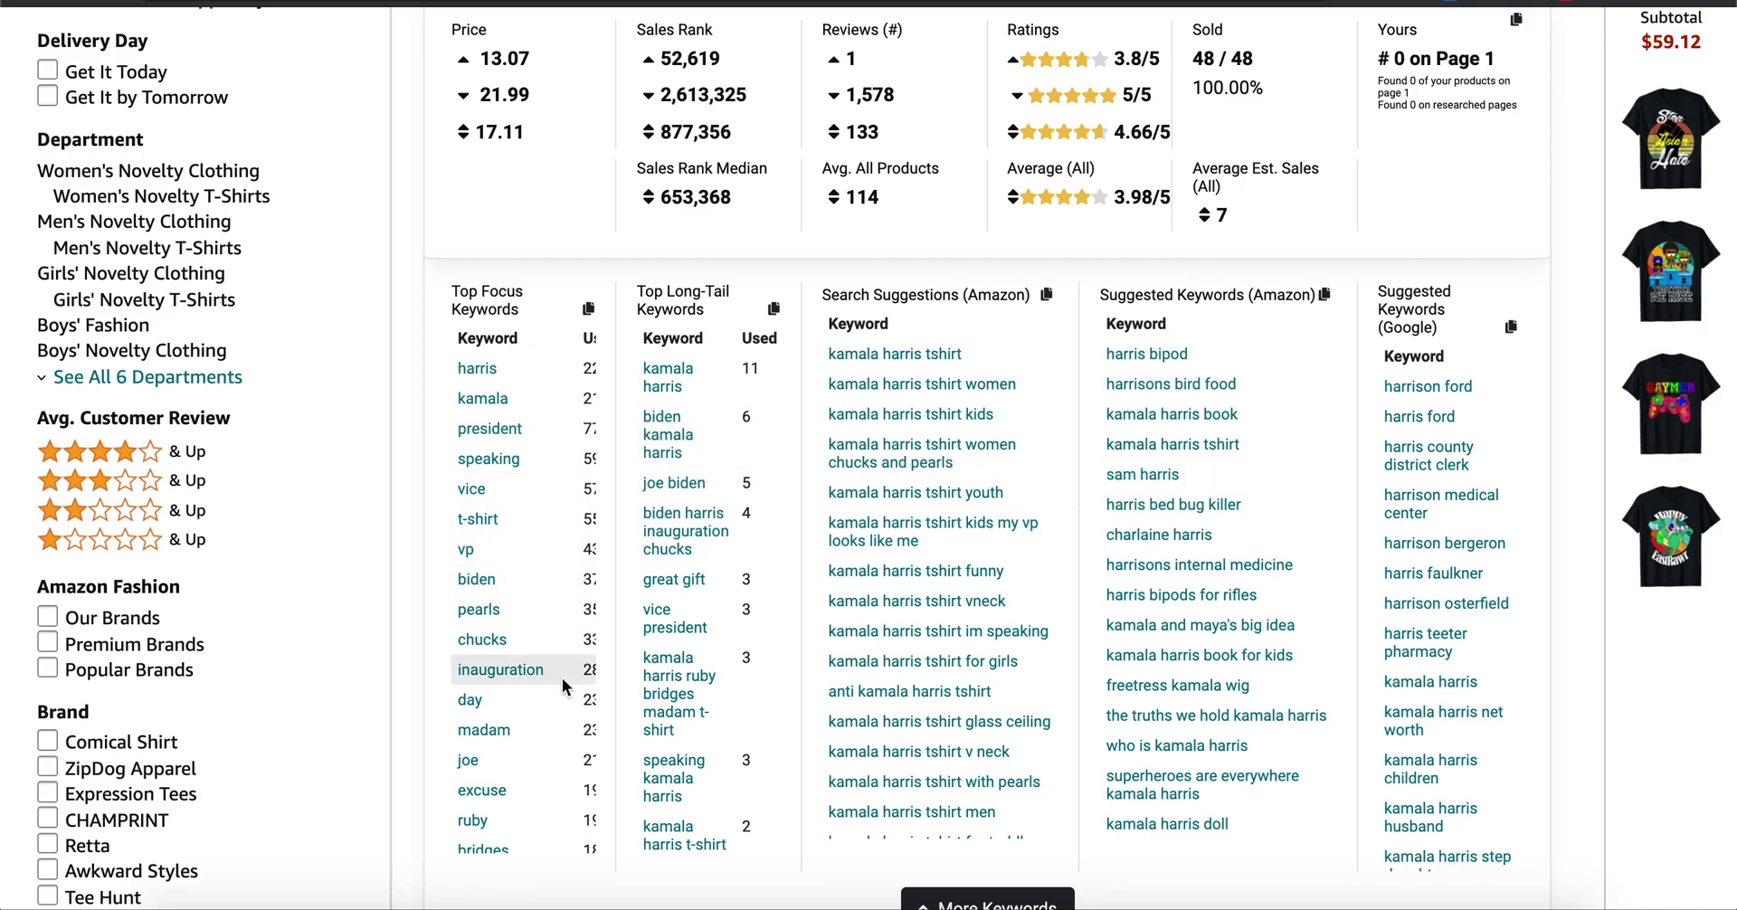
{"action": "scroll", "coordinate": [563, 685], "scroll_direction": "down", "scroll_amount": 1}
{"action": "scroll", "coordinate": [563, 686], "scroll_direction": "down", "scroll_amount": 3}
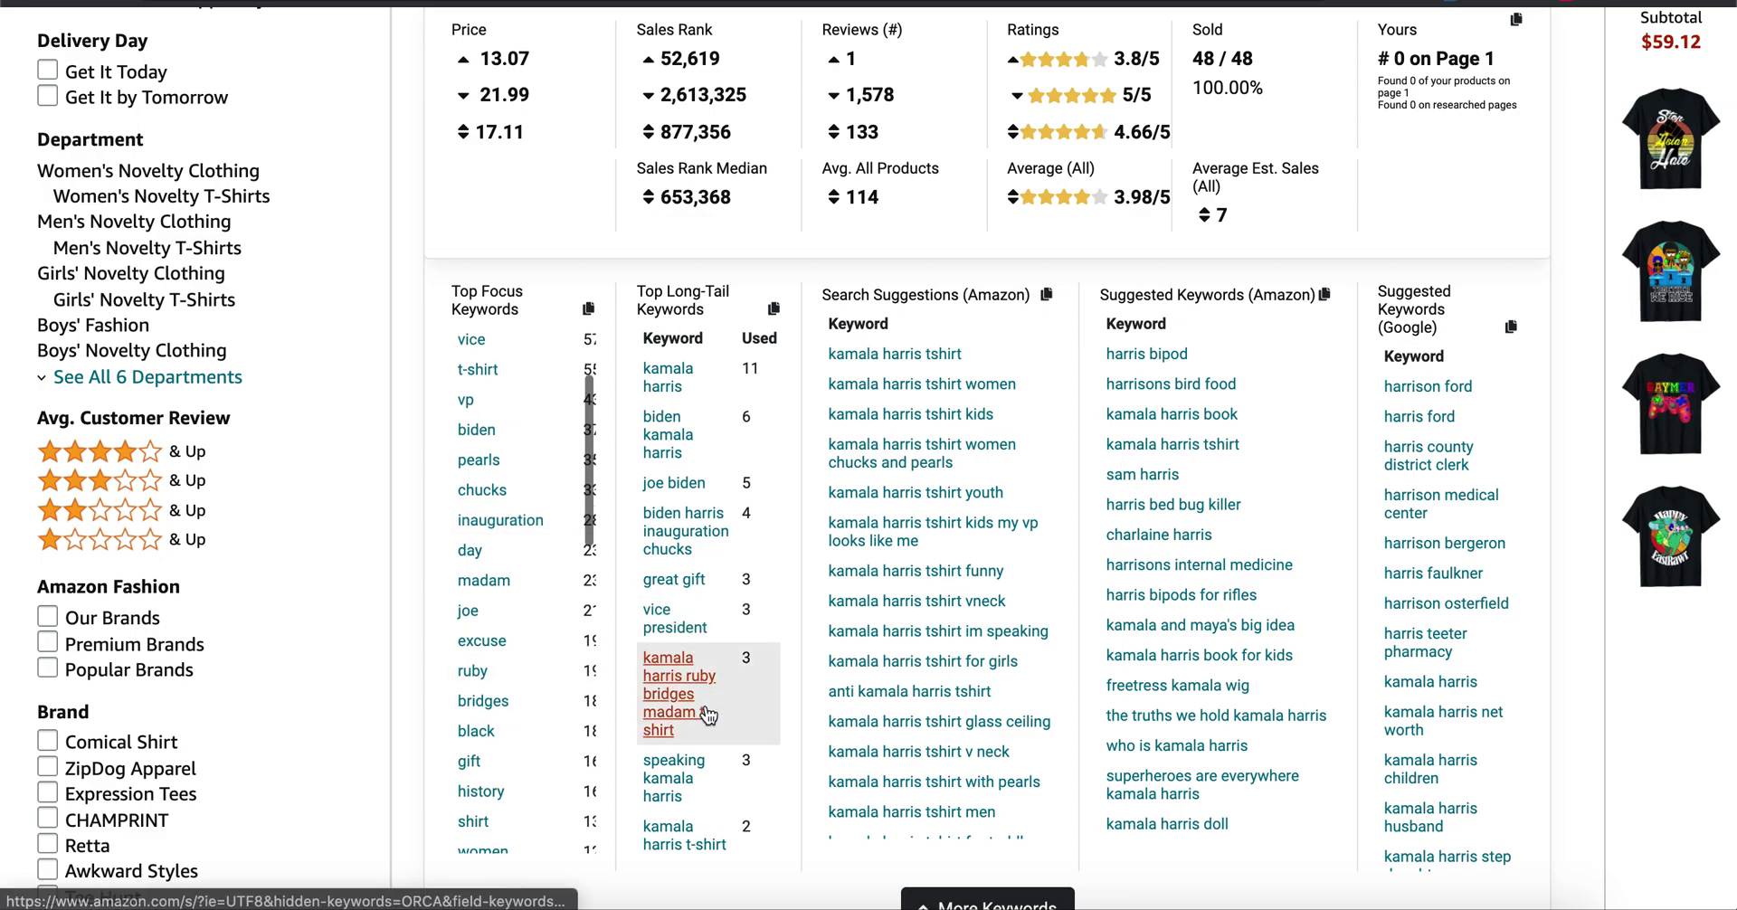
{"action": "scroll", "coordinate": [985, 665], "scroll_direction": "down", "scroll_amount": 1}
{"action": "scroll", "coordinate": [984, 665], "scroll_direction": "down", "scroll_amount": 2}
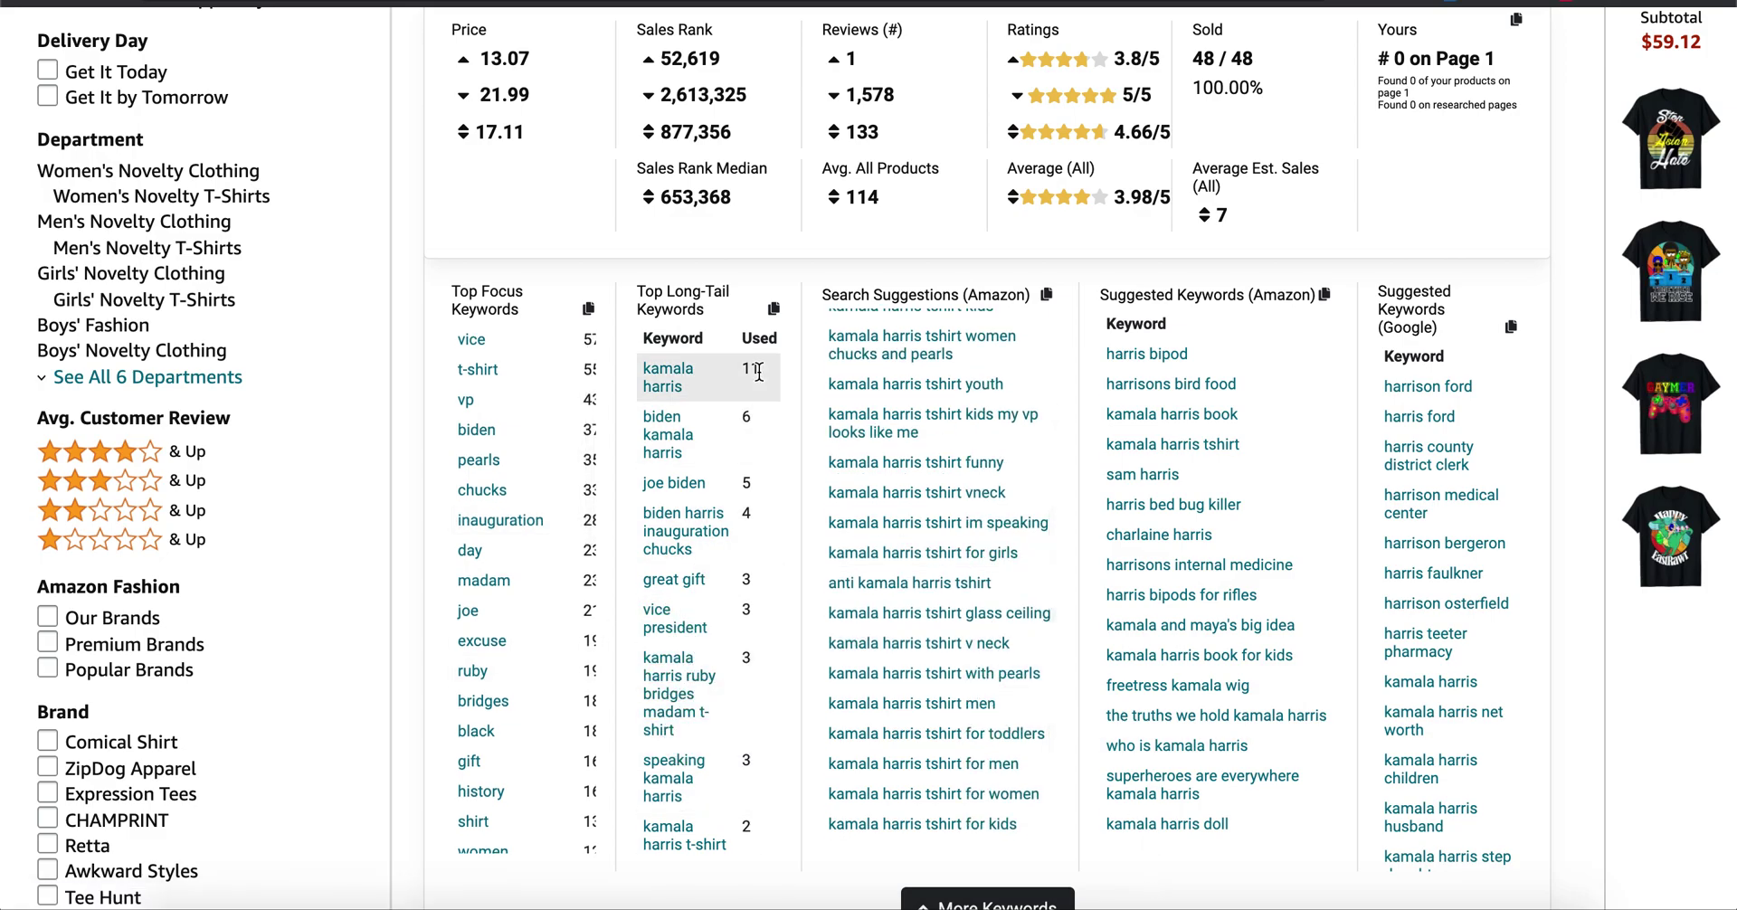
{"action": "scroll", "coordinate": [775, 218], "scroll_direction": "down", "scroll_amount": 10}
{"action": "scroll", "coordinate": [775, 220], "scroll_direction": "up", "scroll_amount": 7}
{"action": "scroll", "coordinate": [1116, 553], "scroll_direction": "down", "scroll_amount": 15}
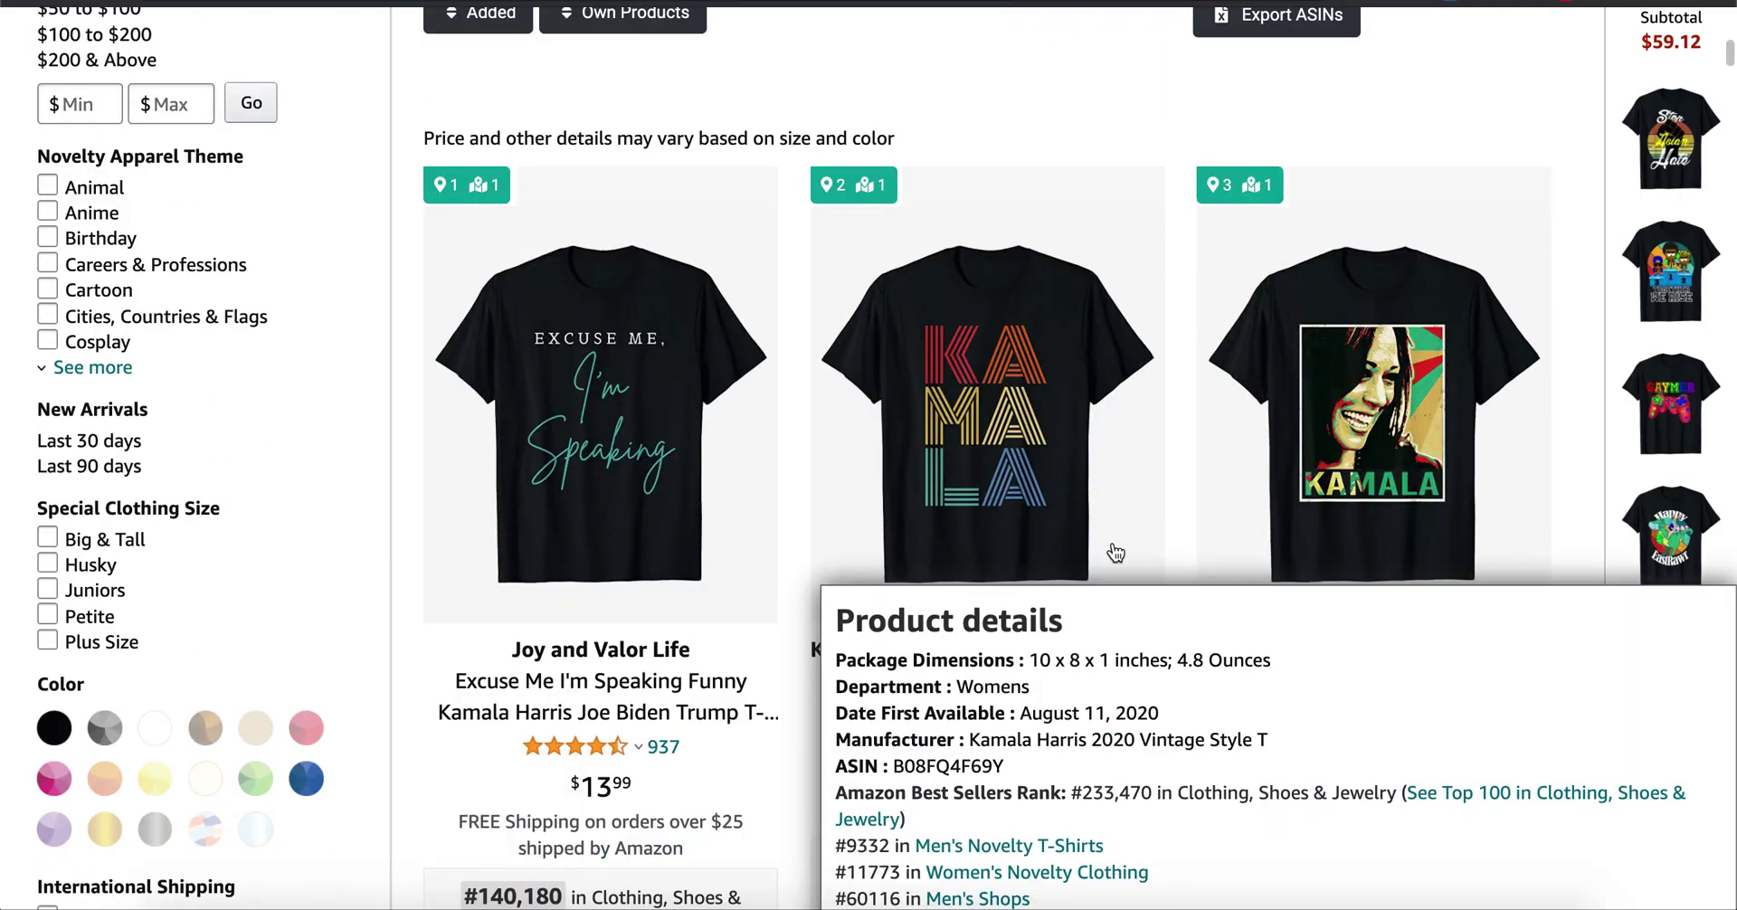
{"action": "scroll", "coordinate": [1115, 552], "scroll_direction": "up", "scroll_amount": 10}
{"action": "scroll", "coordinate": [1040, 481], "scroll_direction": "up", "scroll_amount": 2}
{"action": "scroll", "coordinate": [1140, 485], "scroll_direction": "down", "scroll_amount": 8}
{"action": "scroll", "coordinate": [1158, 479], "scroll_direction": "up", "scroll_amount": 10}
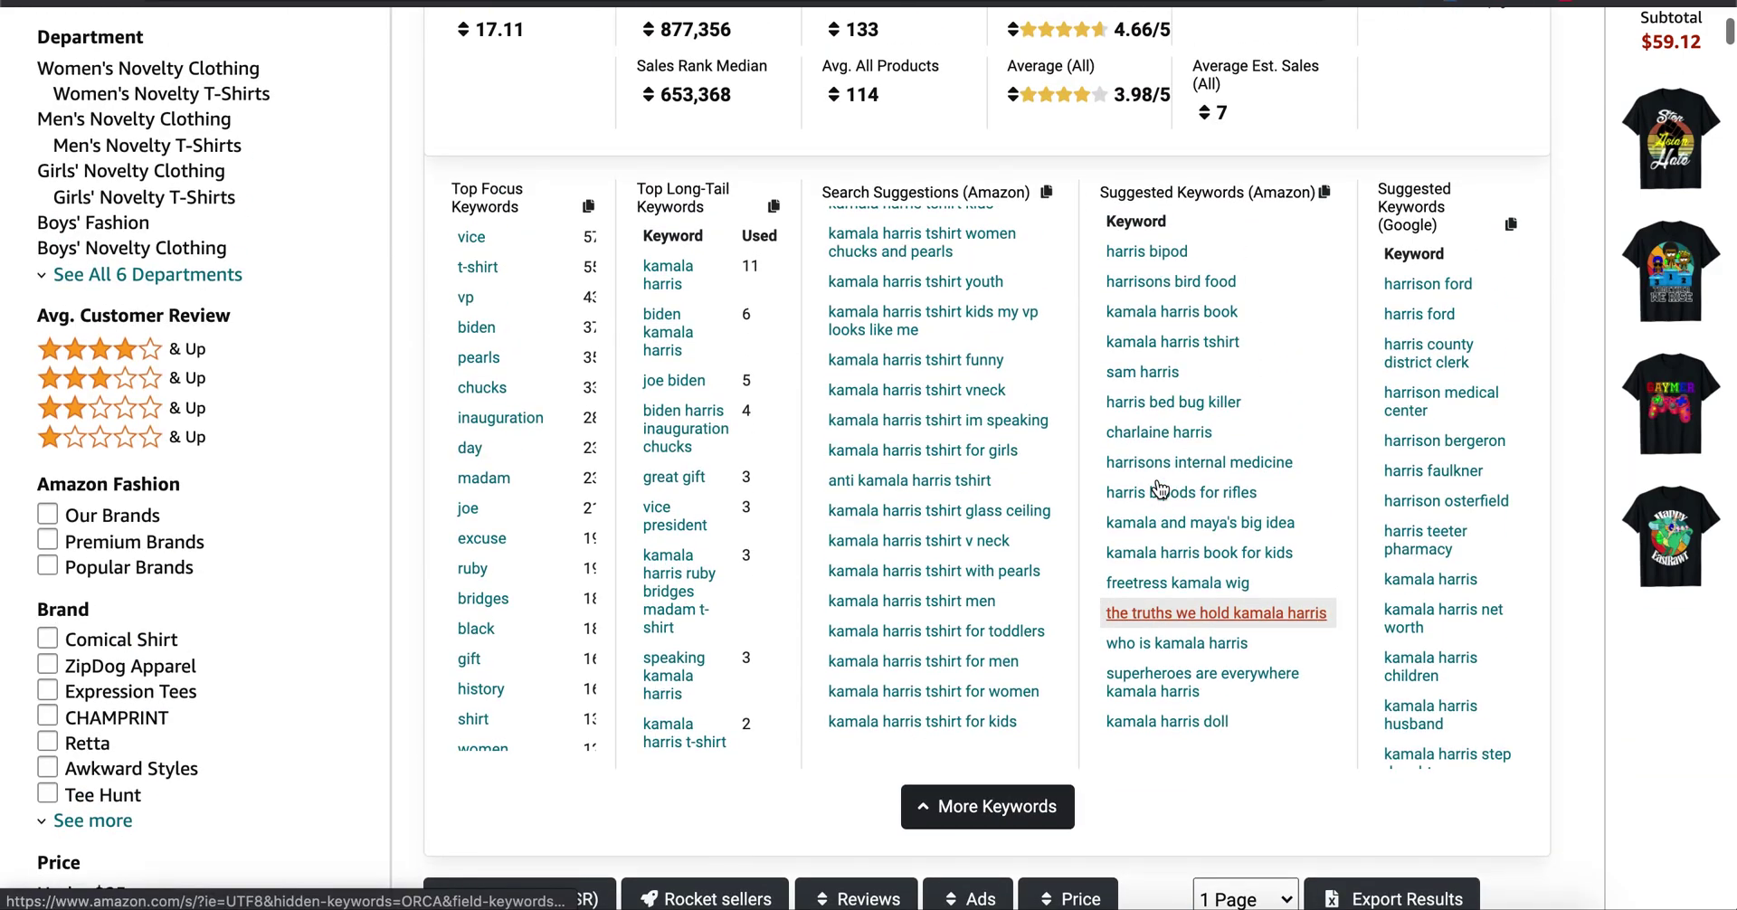
{"action": "scroll", "coordinate": [590, 706], "scroll_direction": "down", "scroll_amount": 2}
{"action": "scroll", "coordinate": [570, 362], "scroll_direction": "up", "scroll_amount": 3}
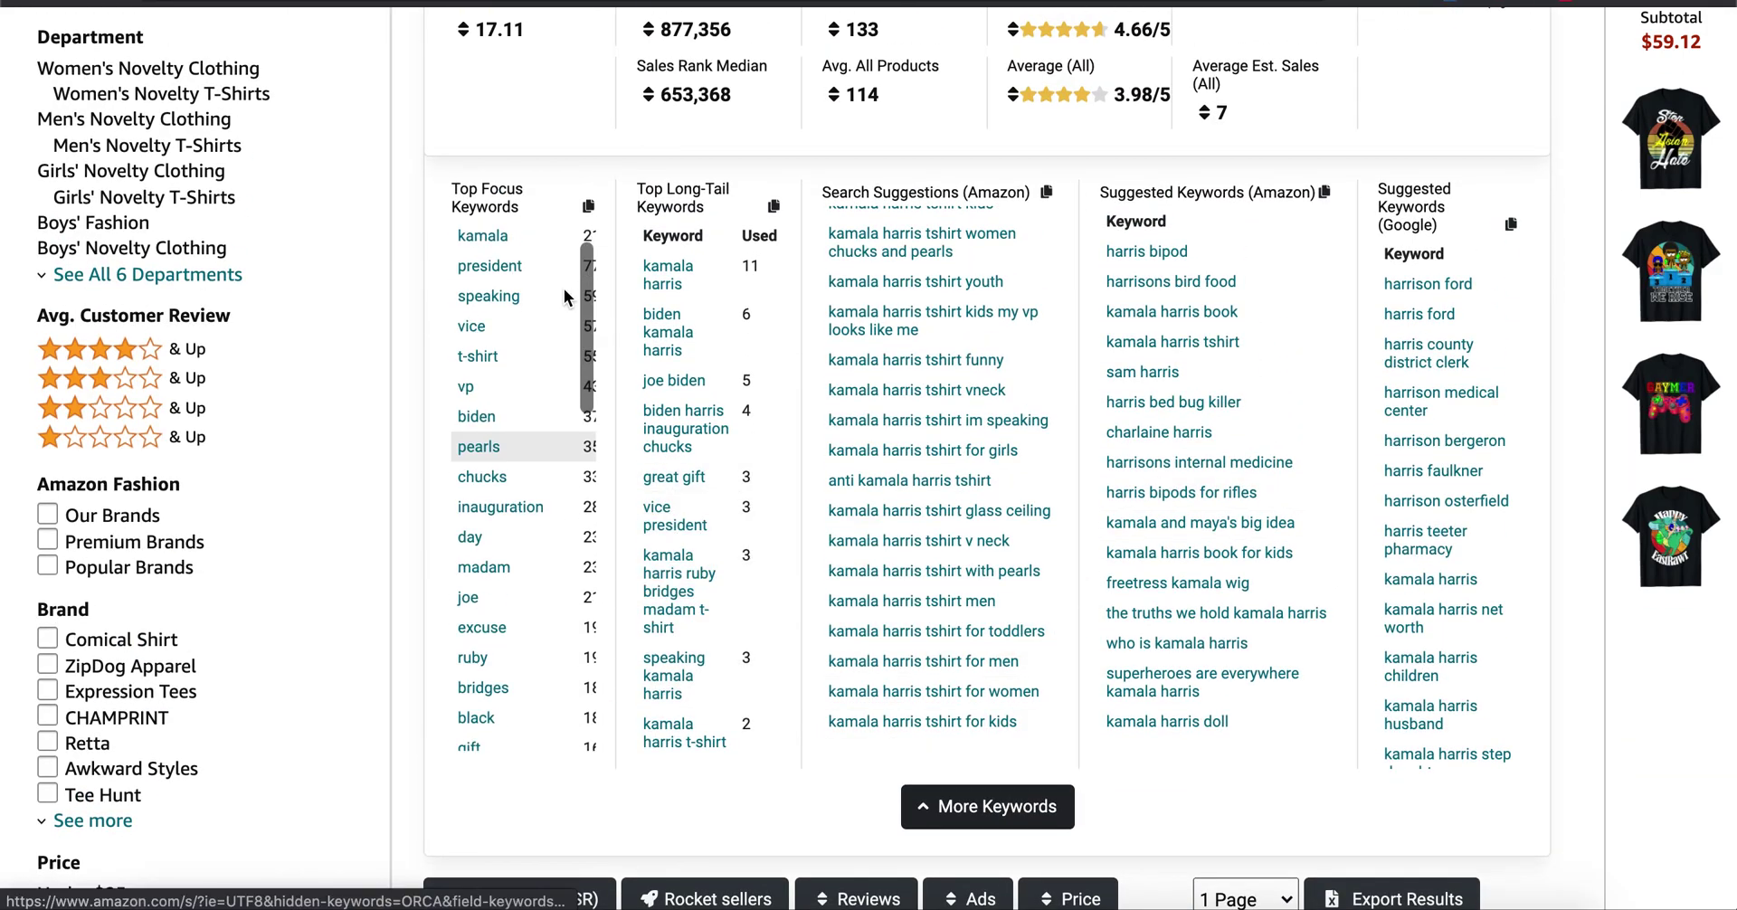
{"action": "left_click", "coordinate": [589, 208]}
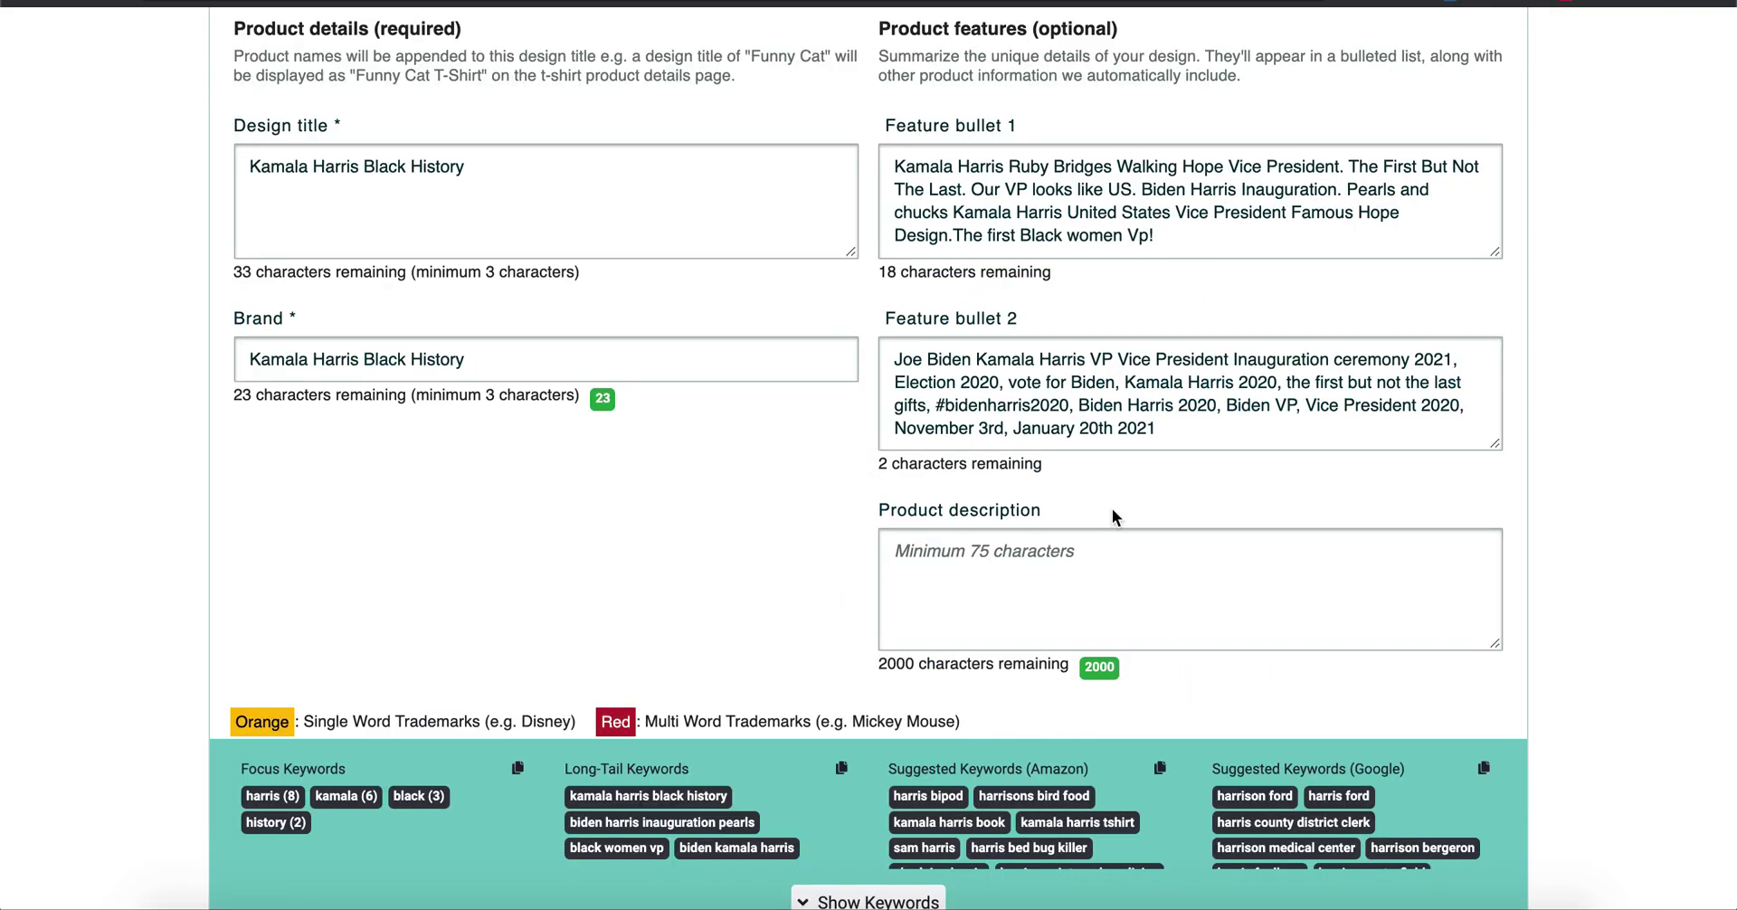
Step: Paste the focus keywords, then the long-tail keywords, into the product description
{"action": "left_click", "coordinate": [1111, 547]}
{"action": "key", "text": "ctrl+v"}
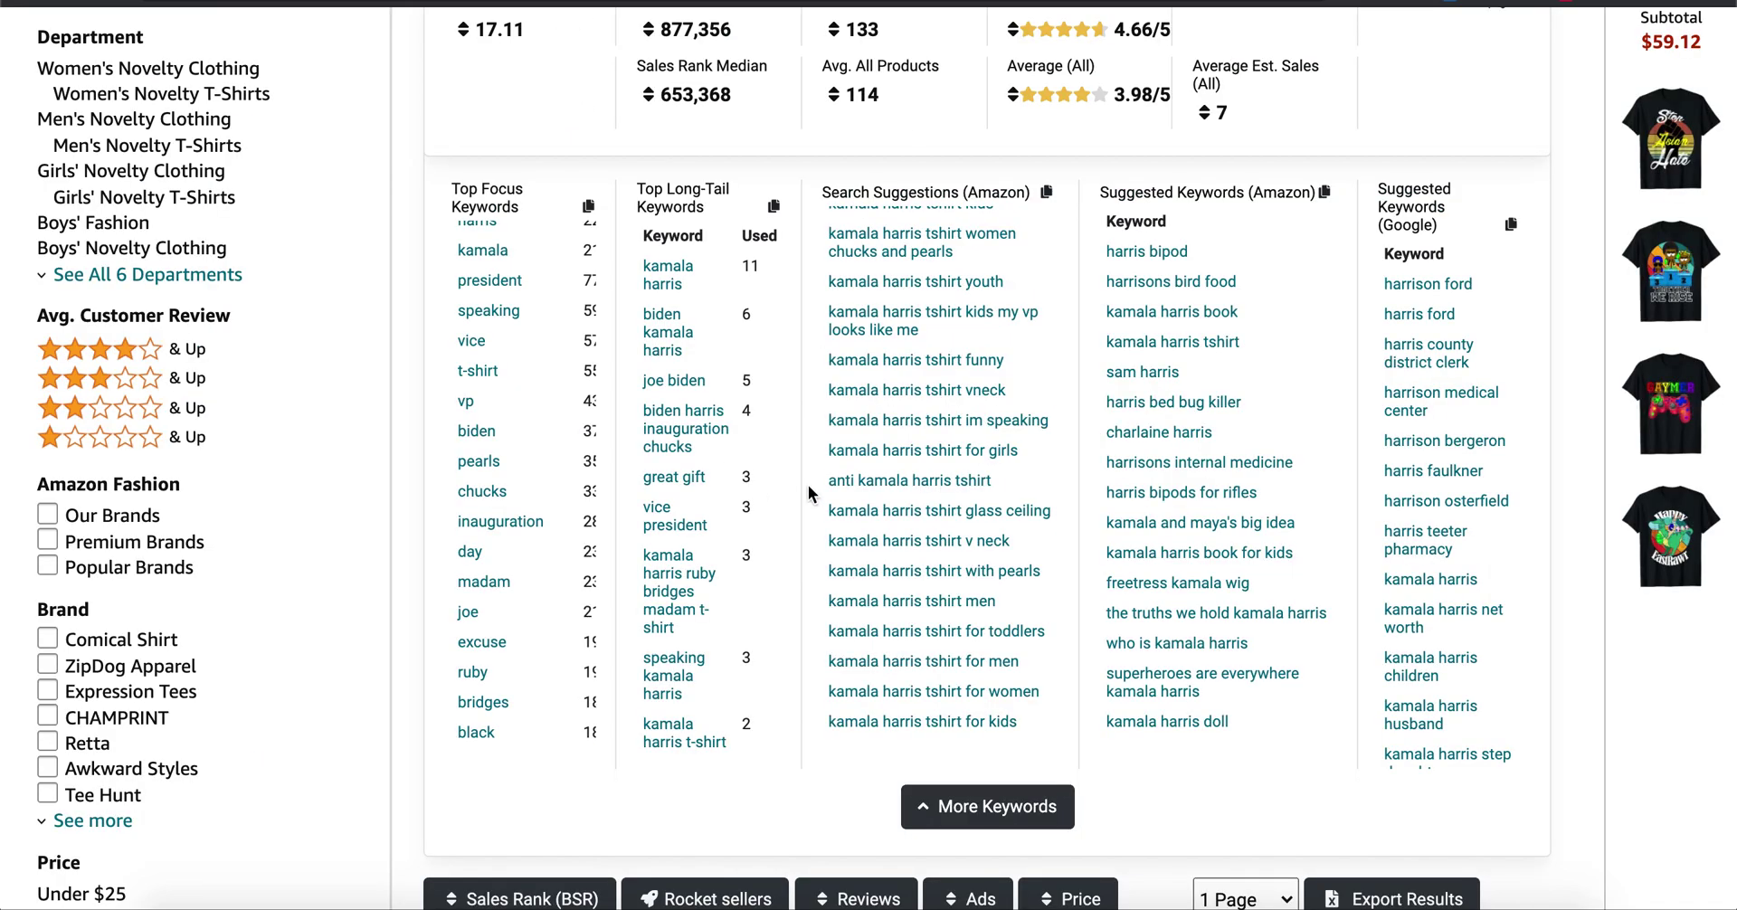
{"action": "scroll", "coordinate": [815, 475], "scroll_direction": "down", "scroll_amount": 1}
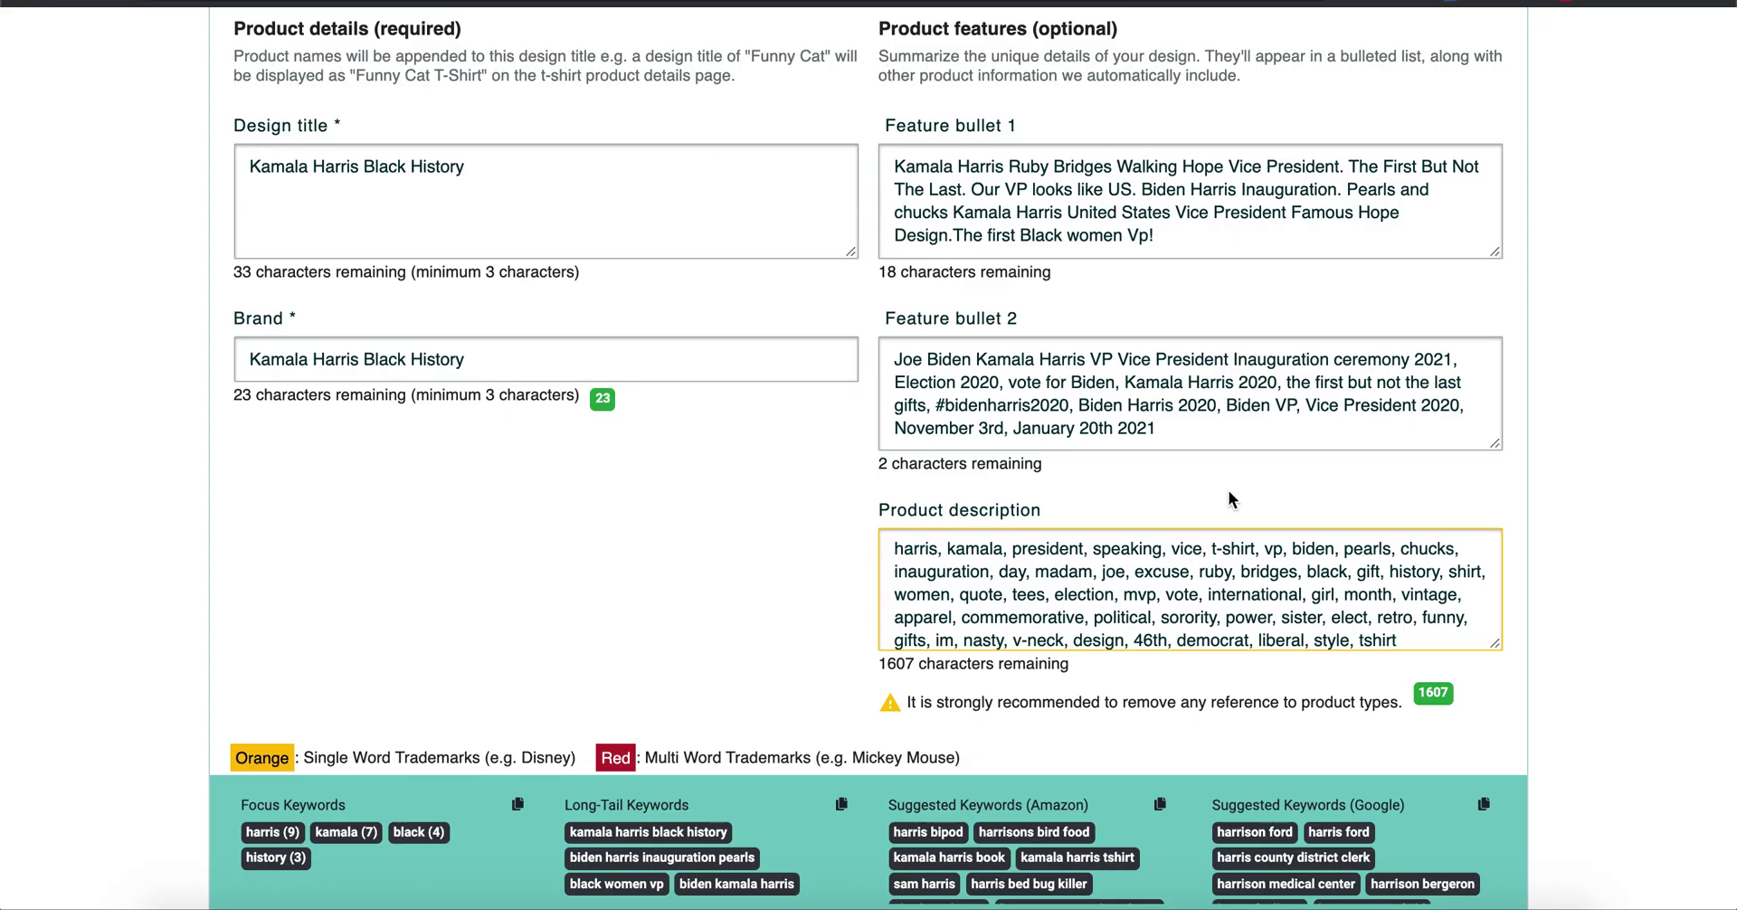
{"action": "left_click", "coordinate": [1392, 633]}
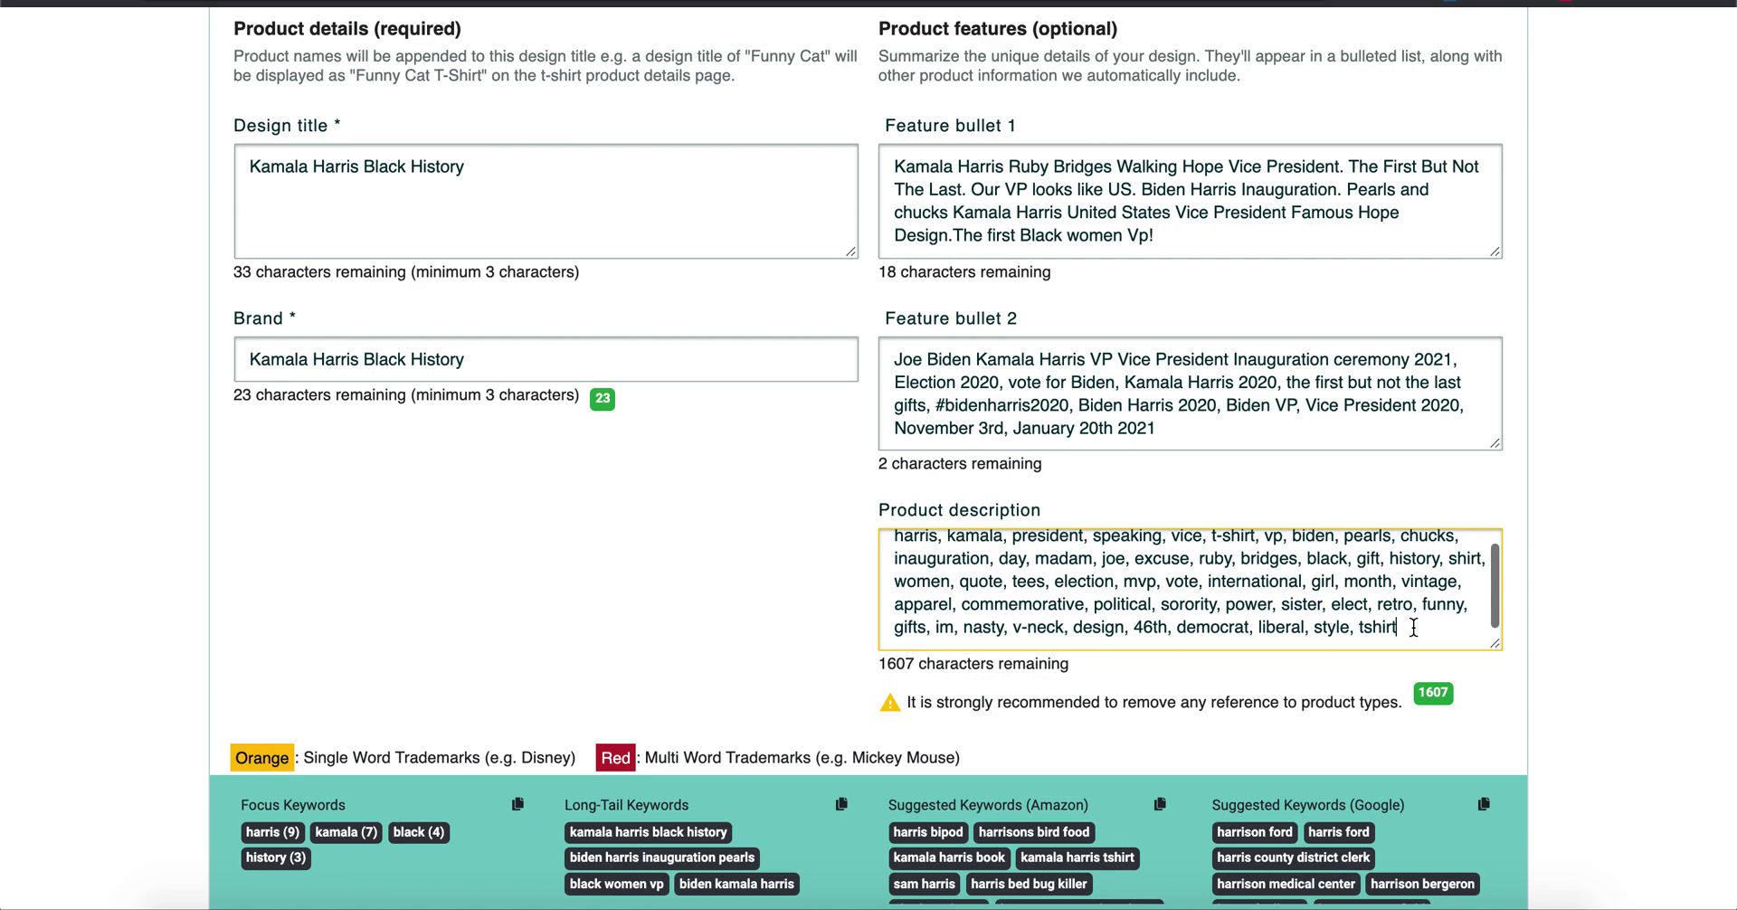
{"action": "key", "text": "ctrl+v"}
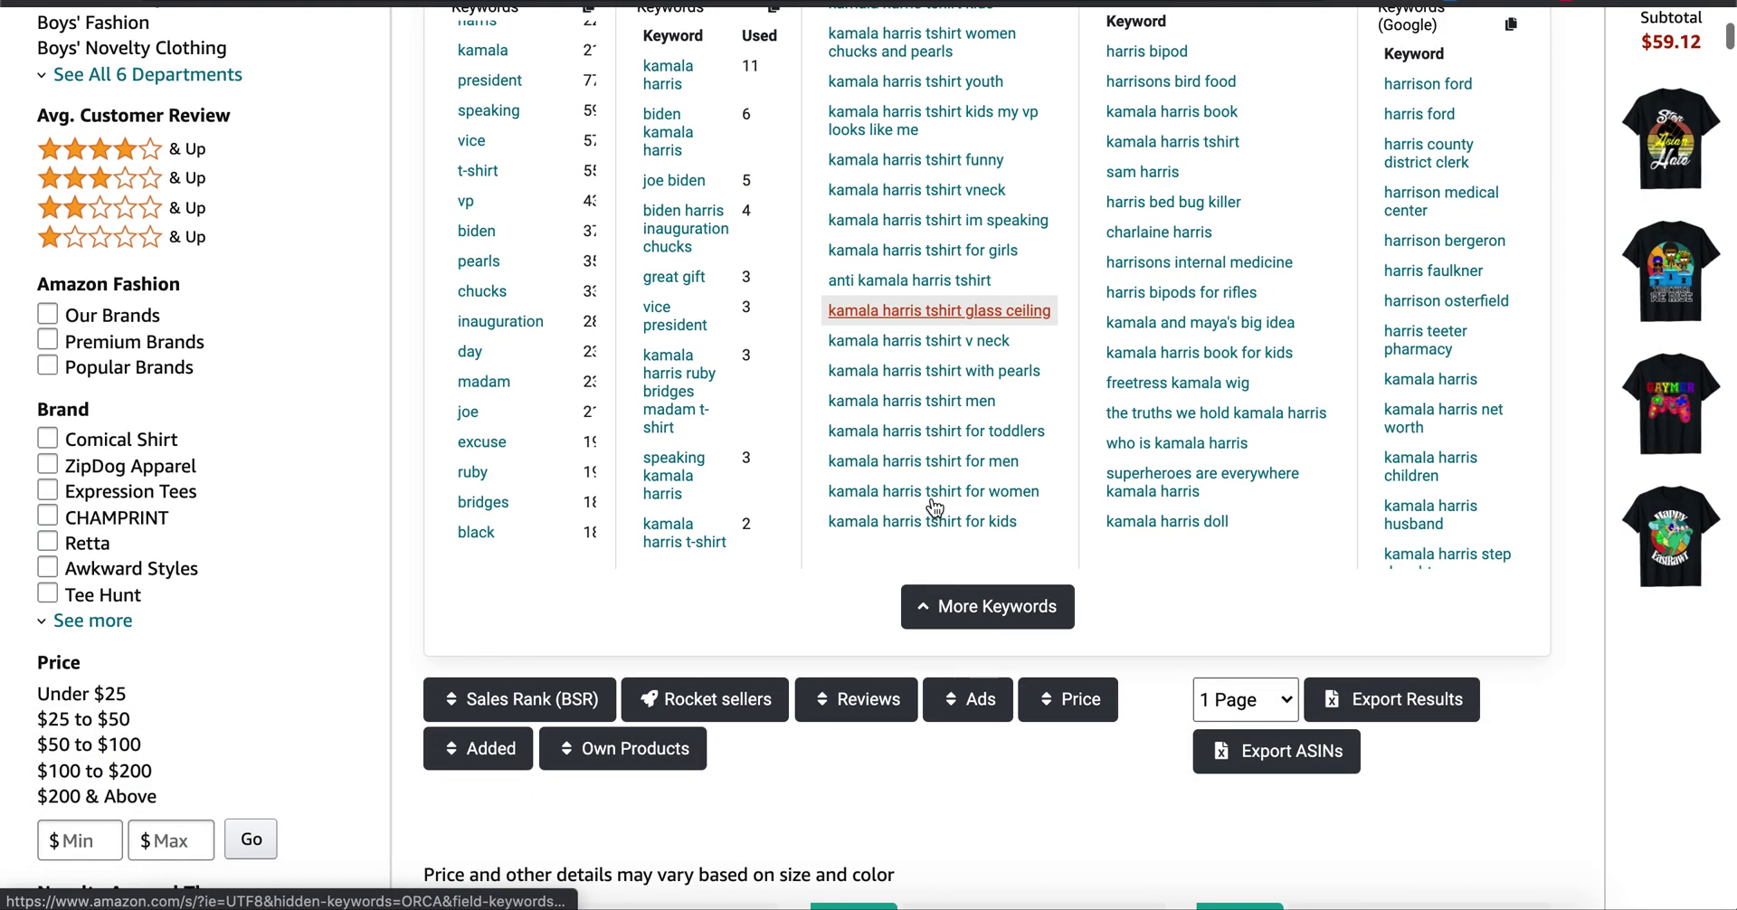
Step: Copy all Amazon search suggestions and append them to the product description
{"action": "scroll", "coordinate": [941, 624], "scroll_direction": "up", "scroll_amount": 1}
{"action": "scroll", "coordinate": [941, 344], "scroll_direction": "up", "scroll_amount": 2}
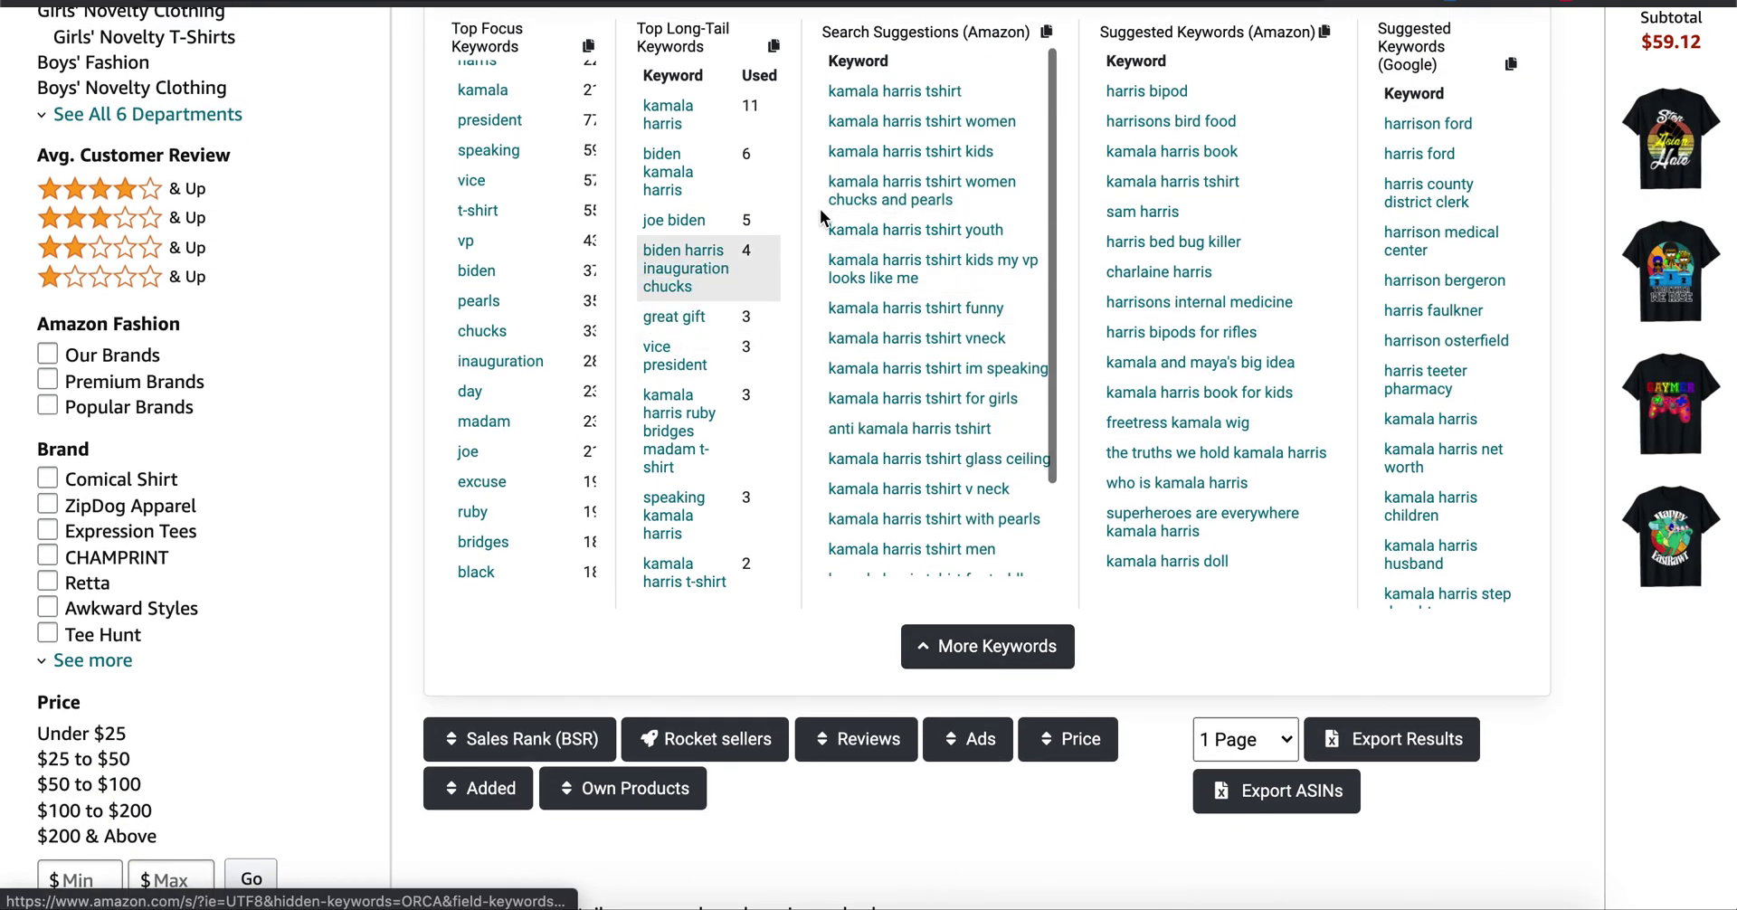
{"action": "scroll", "coordinate": [1167, 181], "scroll_direction": "up", "scroll_amount": 3}
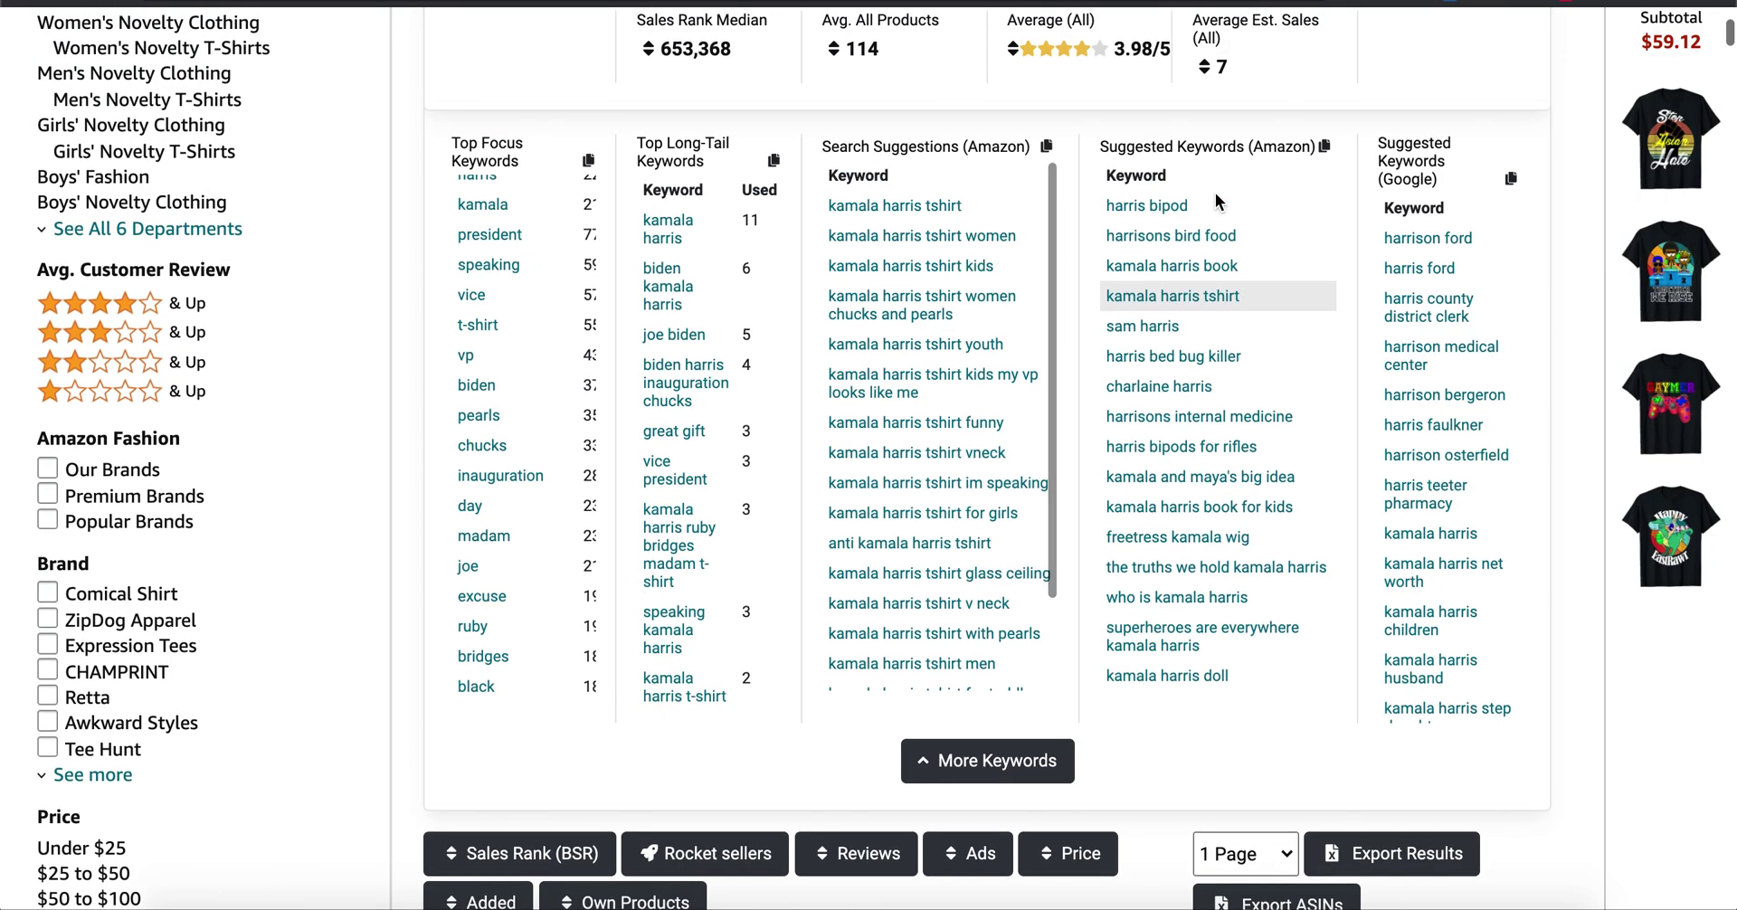
{"action": "left_click", "coordinate": [1048, 150]}
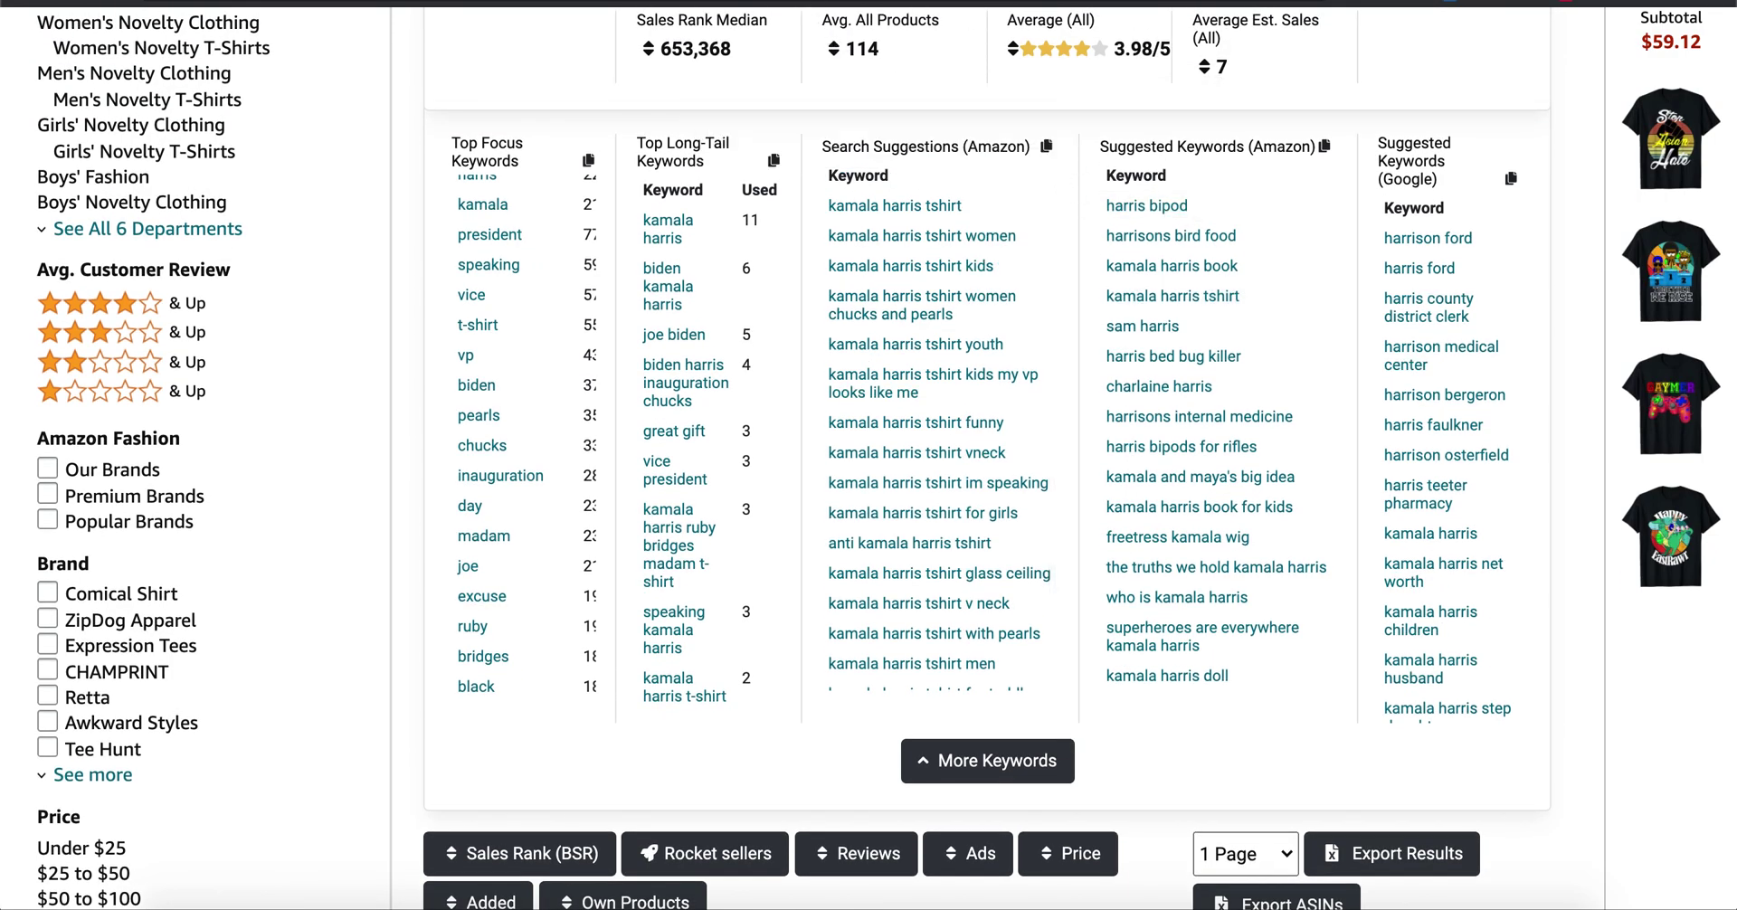
{"action": "key", "text": "ctrl+Tab"}
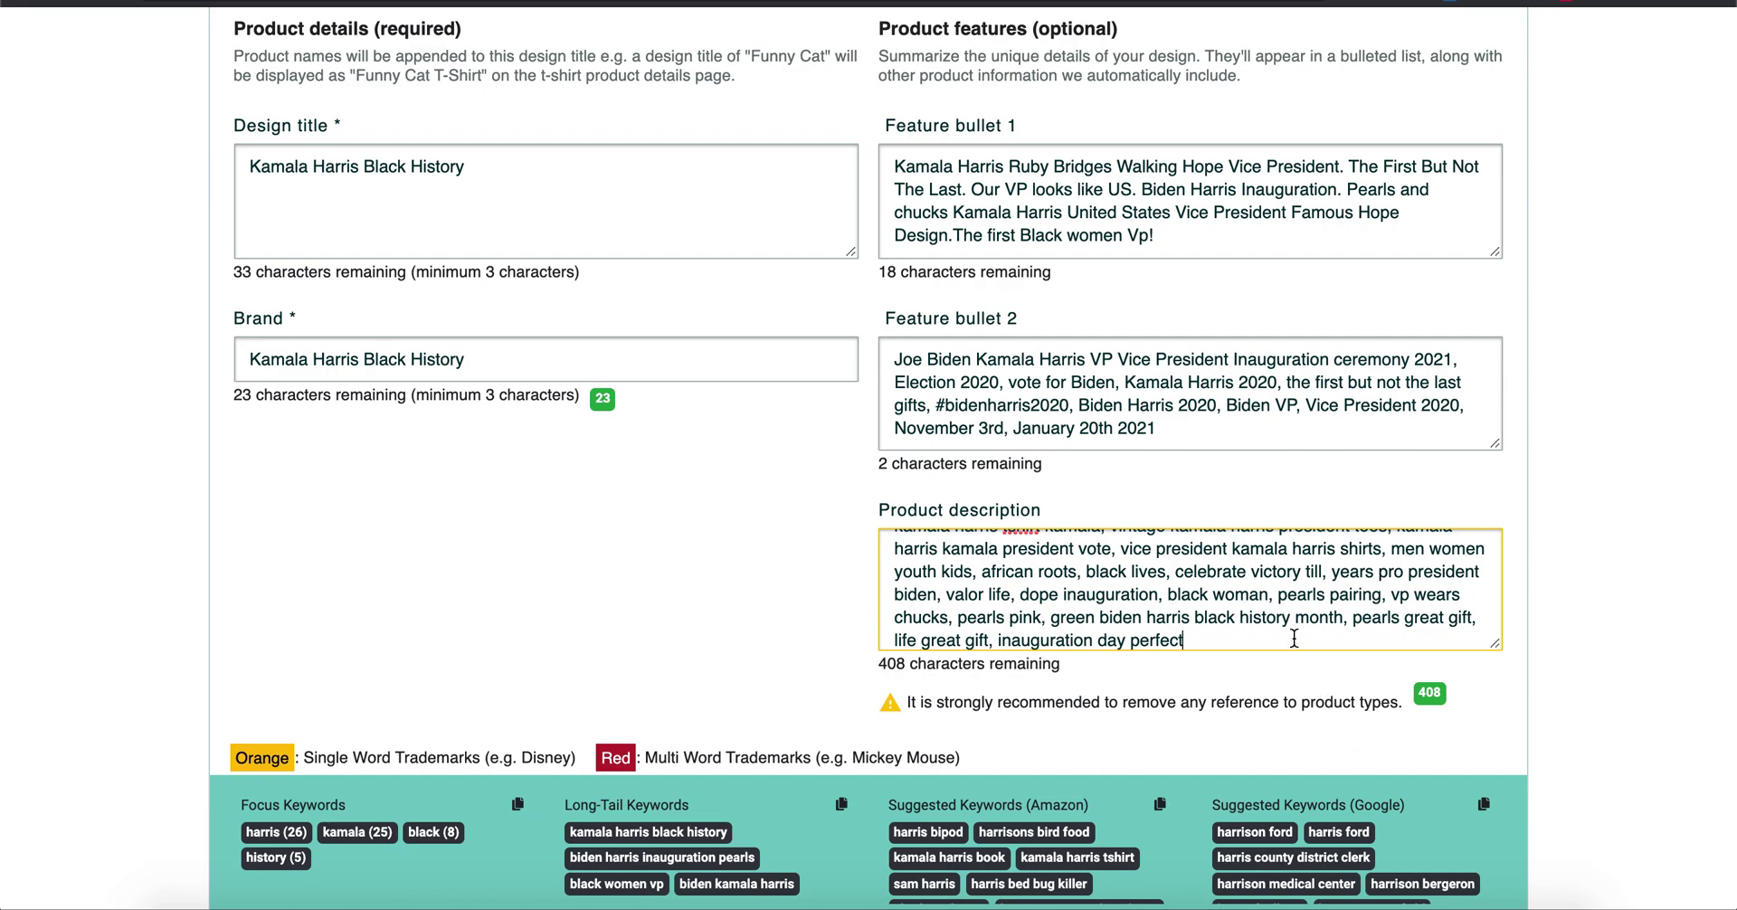
{"action": "key", "text": "ctrl+v"}
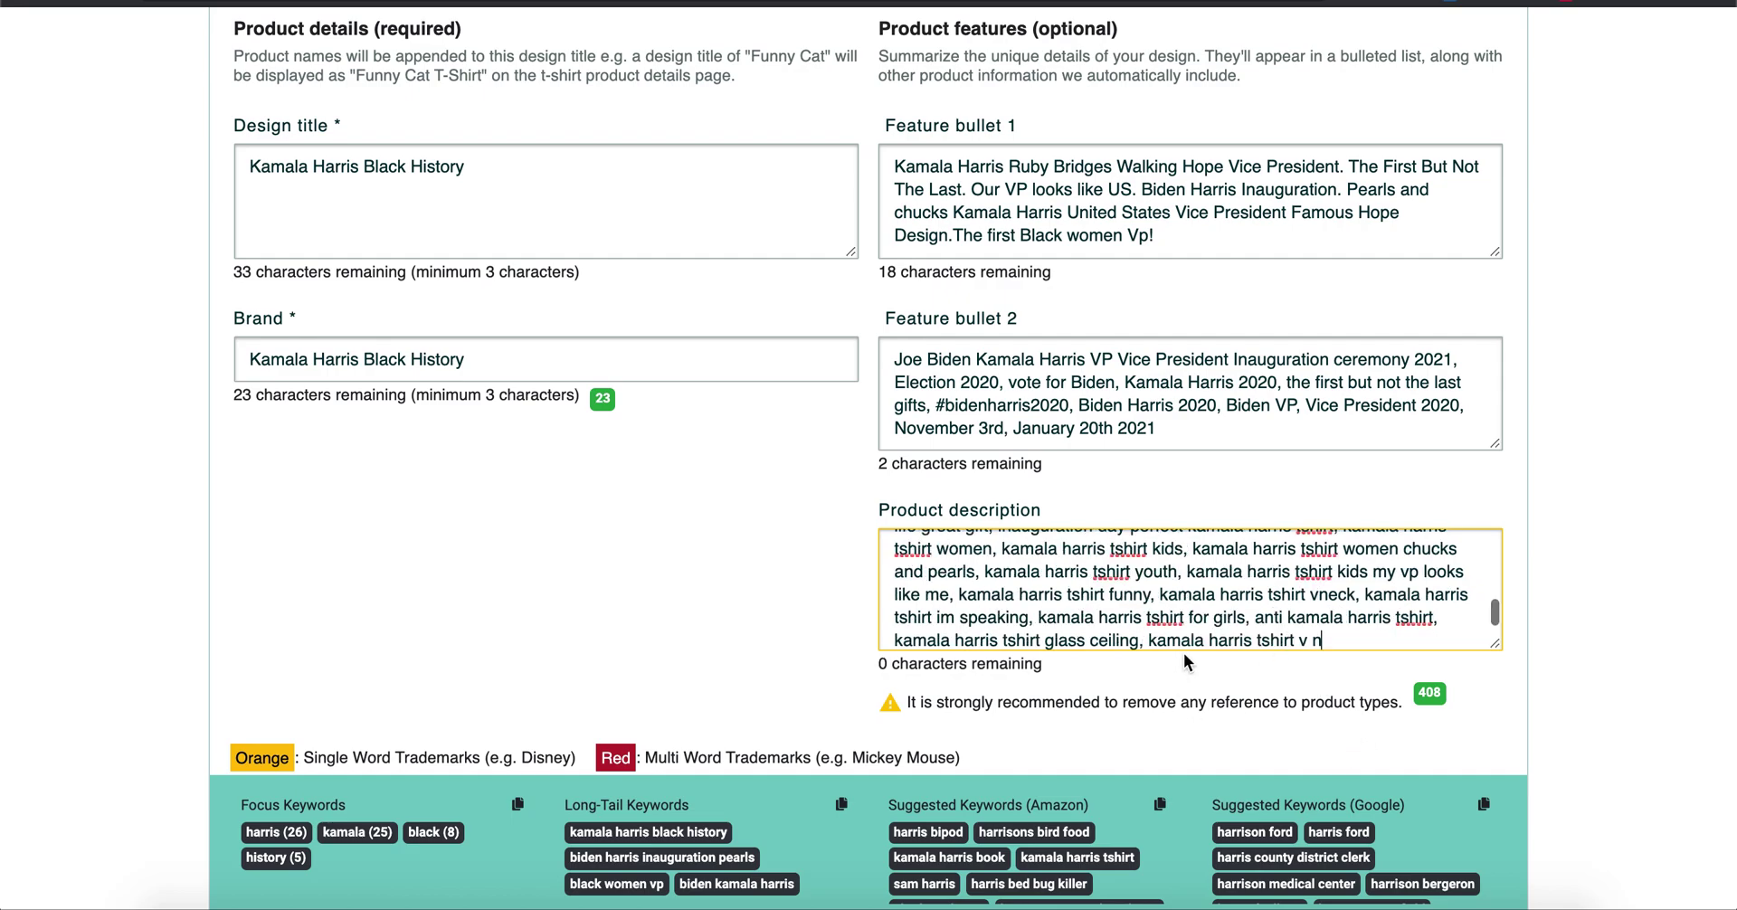
{"action": "scroll", "coordinate": [1222, 615], "scroll_direction": "up", "scroll_amount": 10}
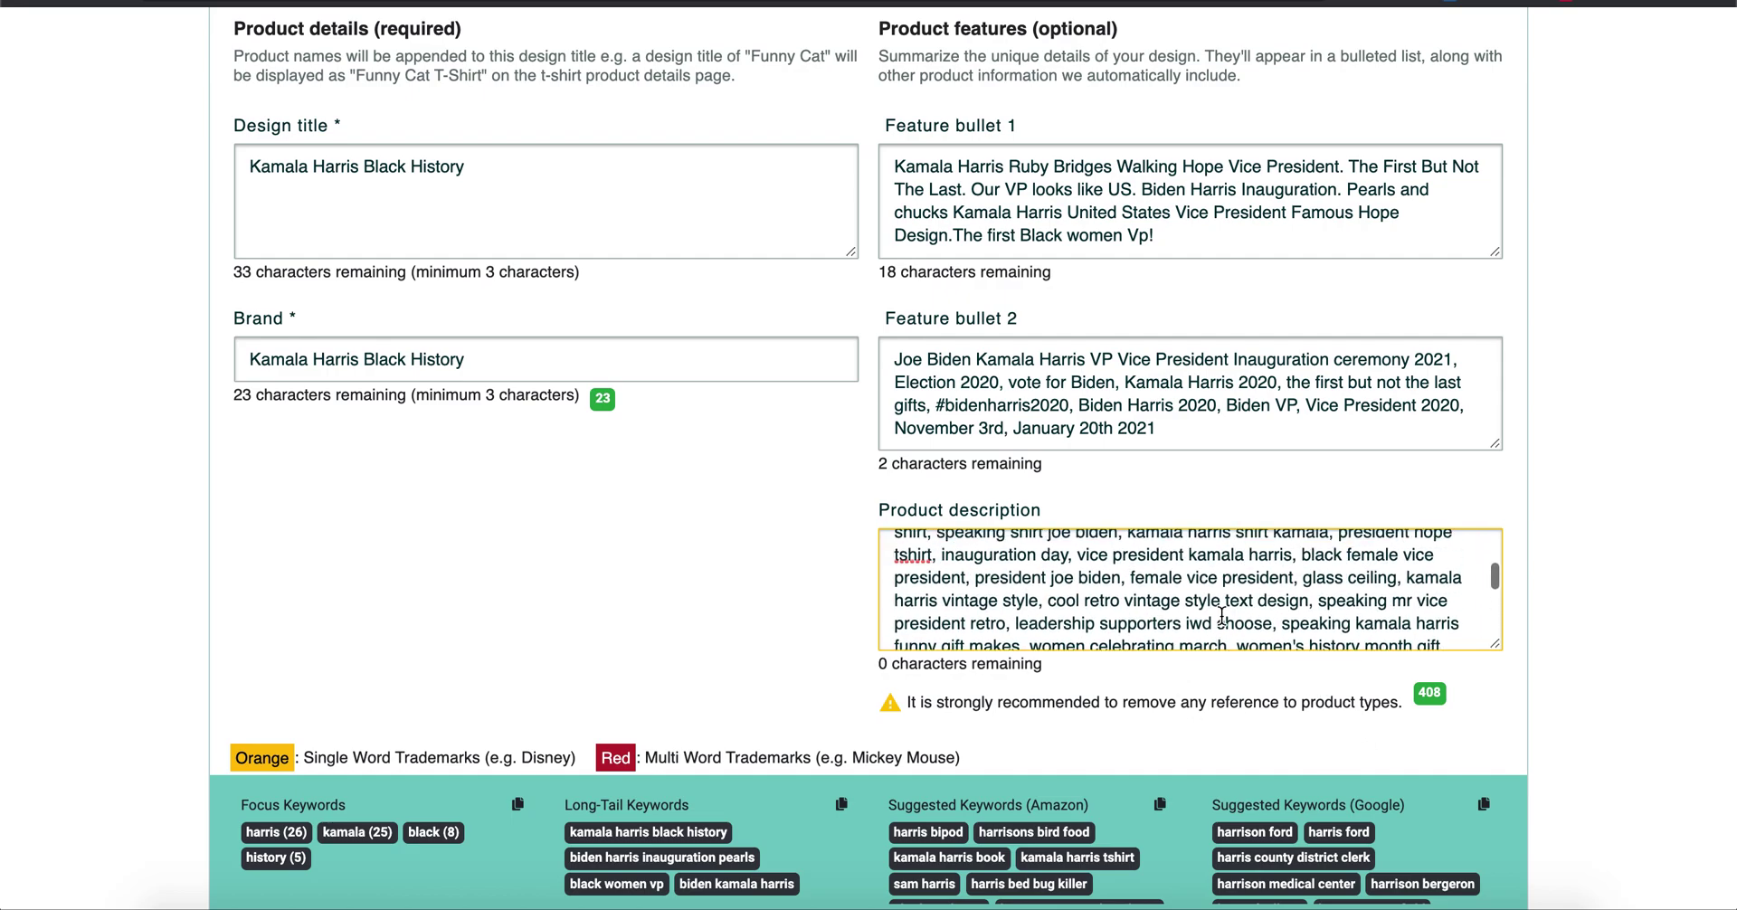
{"action": "scroll", "coordinate": [1221, 615], "scroll_direction": "up", "scroll_amount": 10}
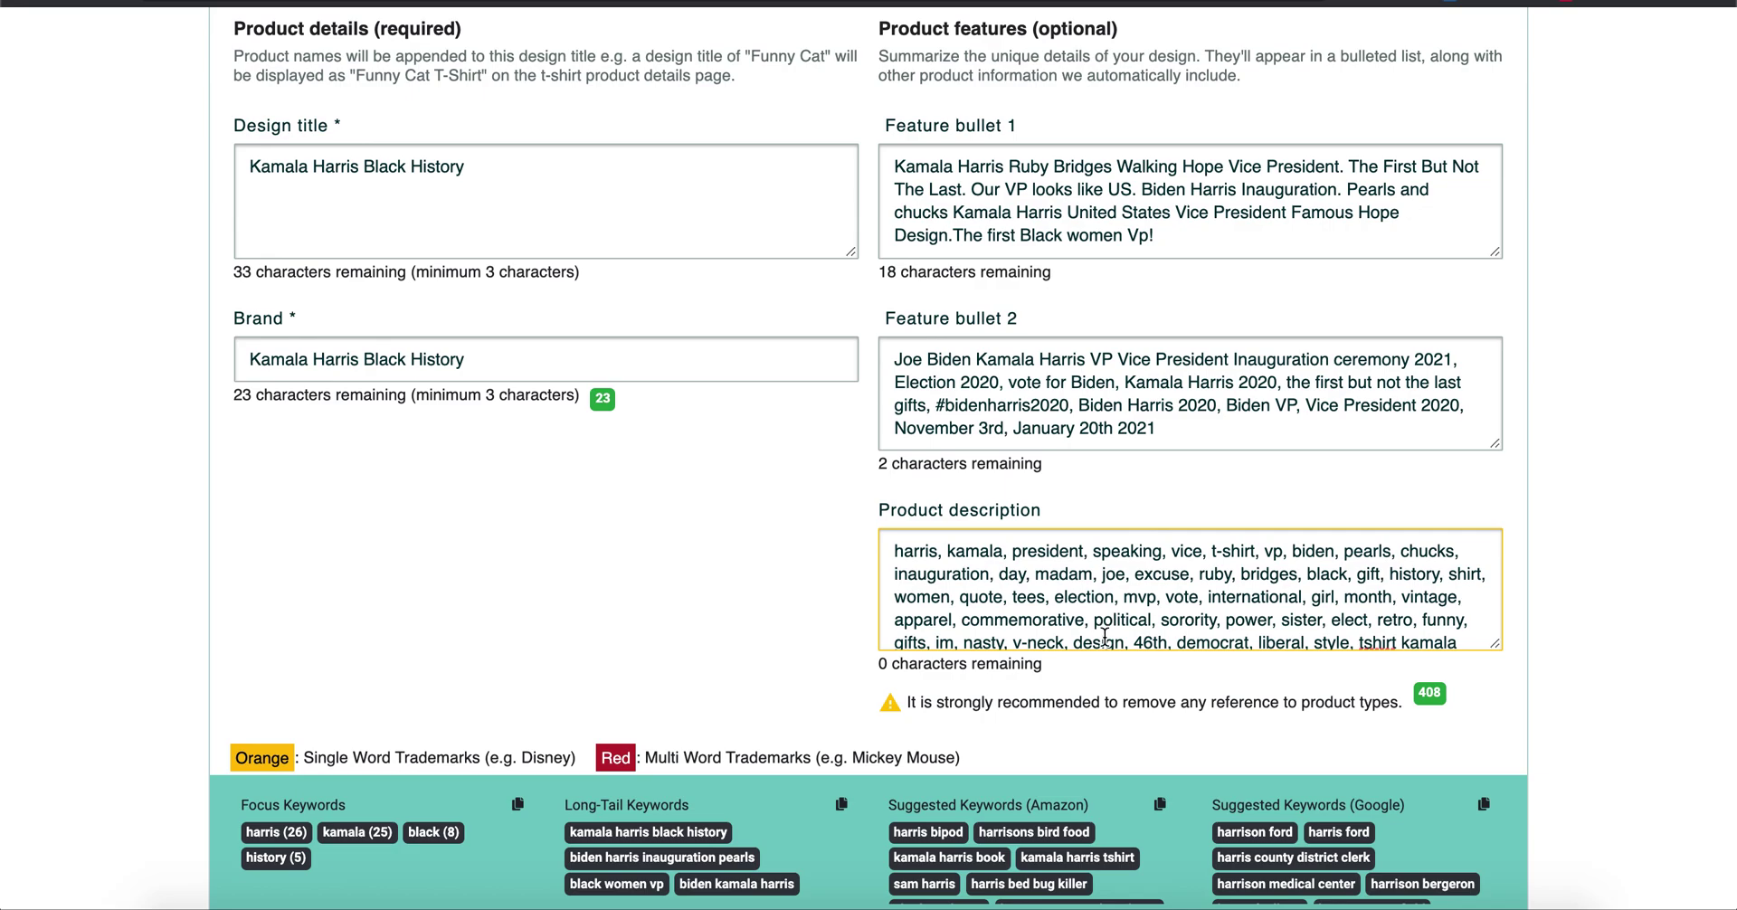
{"action": "scroll", "coordinate": [1104, 638], "scroll_direction": "down", "scroll_amount": 2}
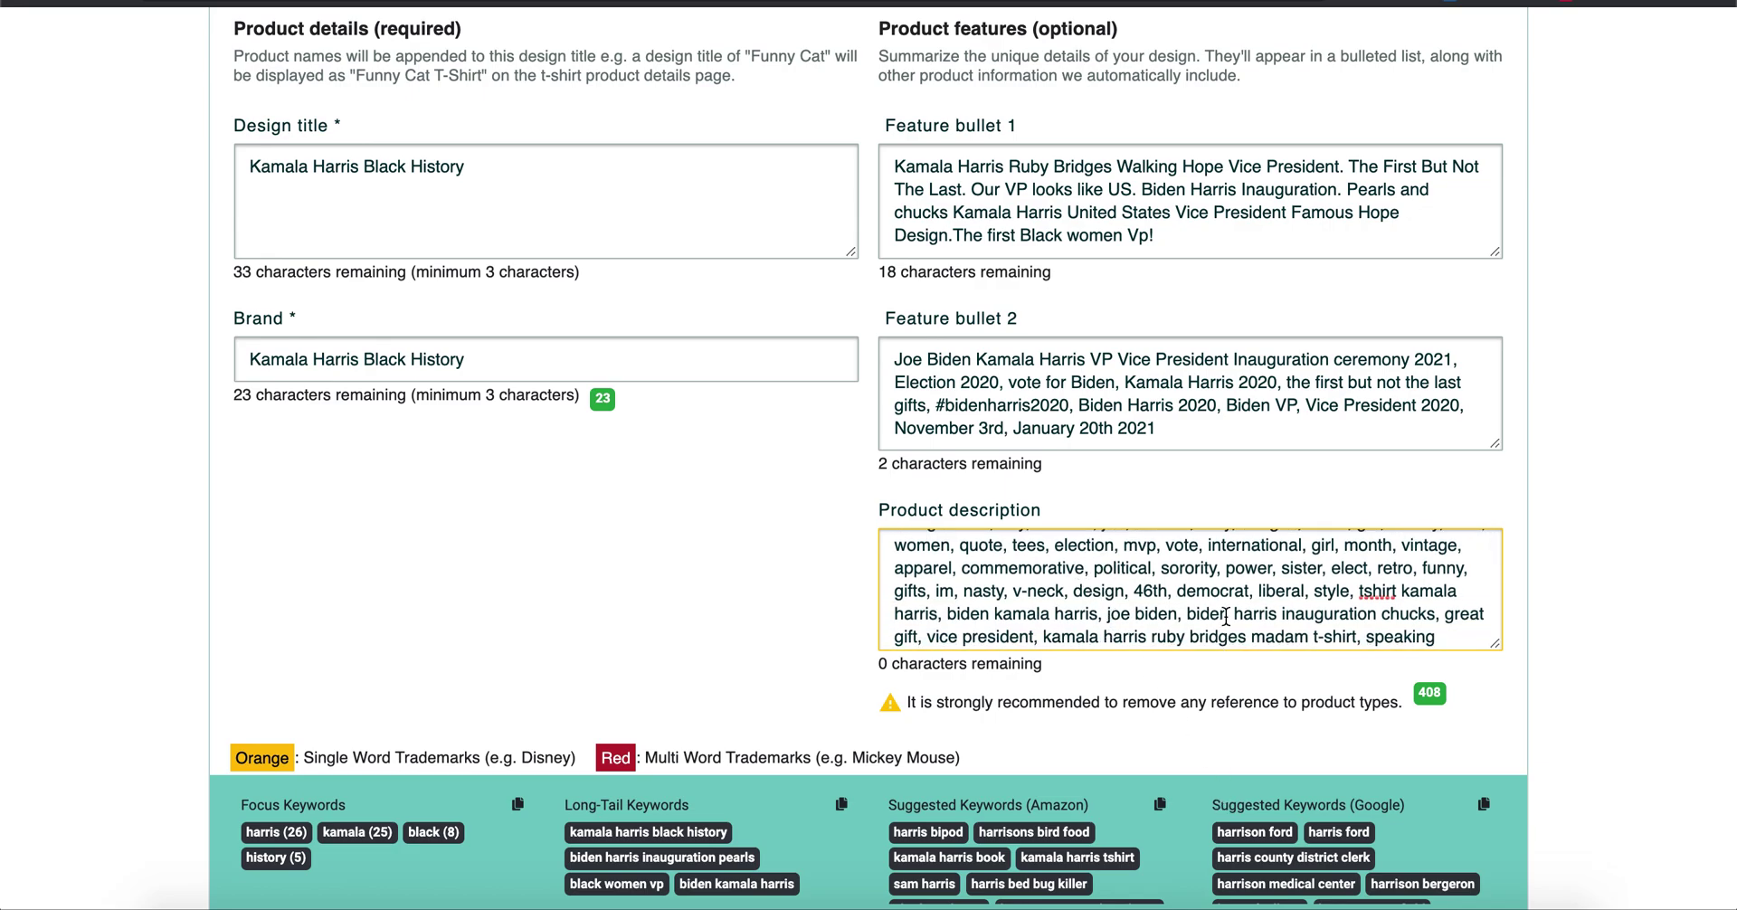
{"action": "scroll", "coordinate": [1226, 614], "scroll_direction": "down", "scroll_amount": 2}
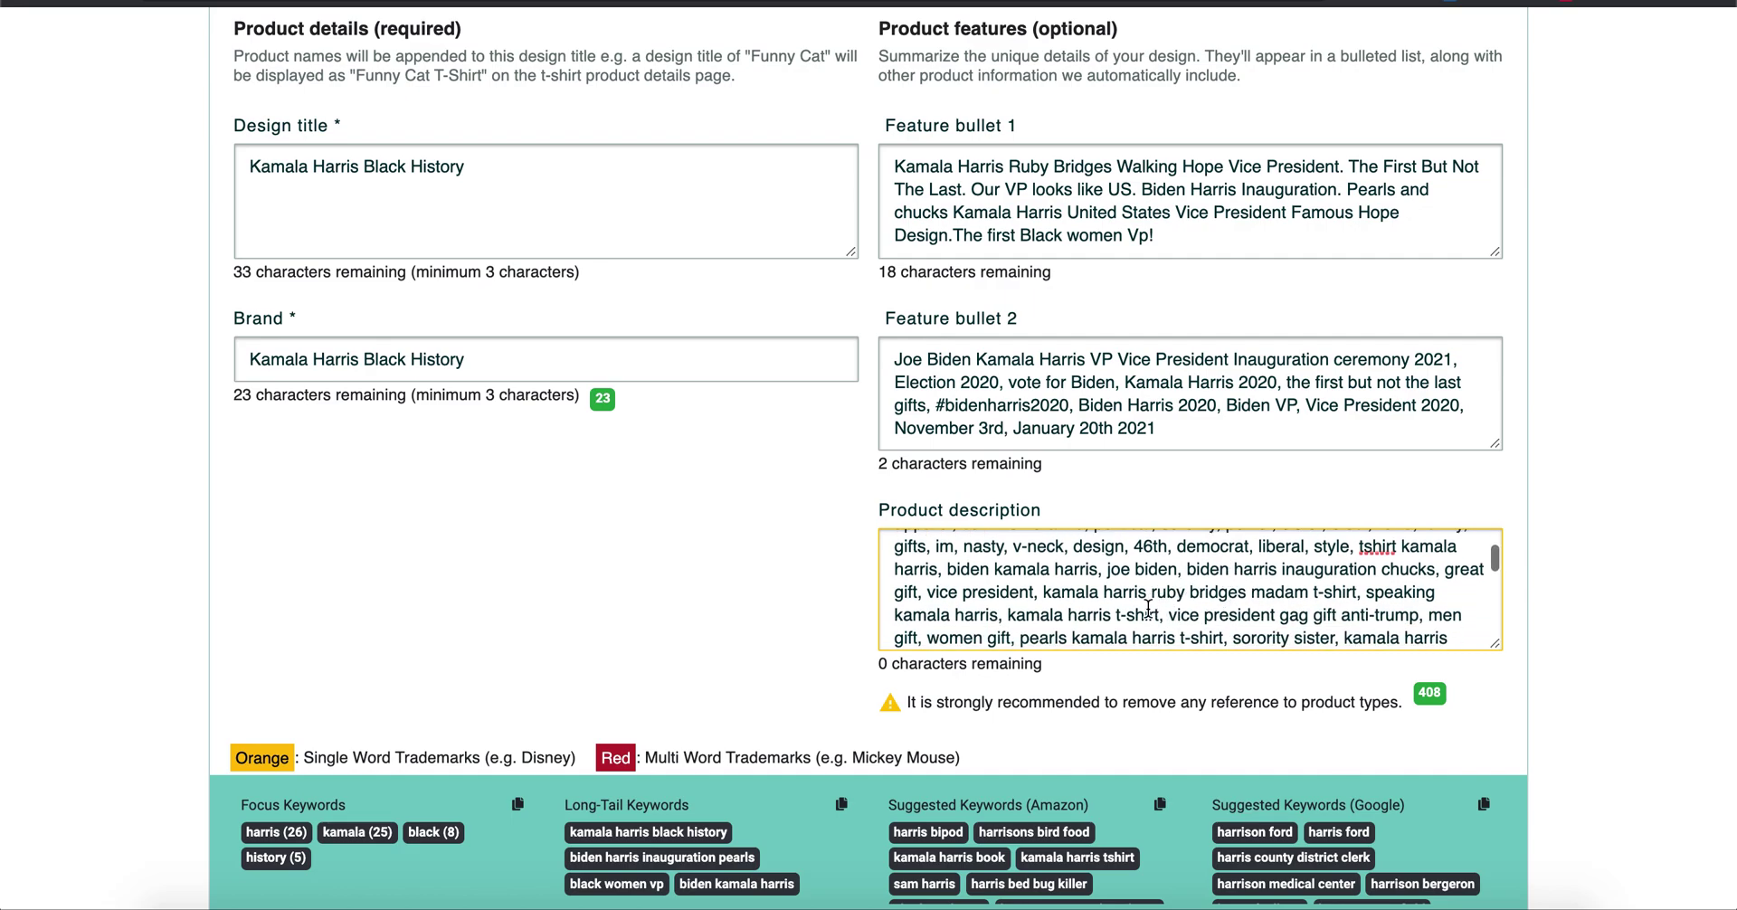
{"action": "scroll", "coordinate": [1152, 606], "scroll_direction": "down", "scroll_amount": 4}
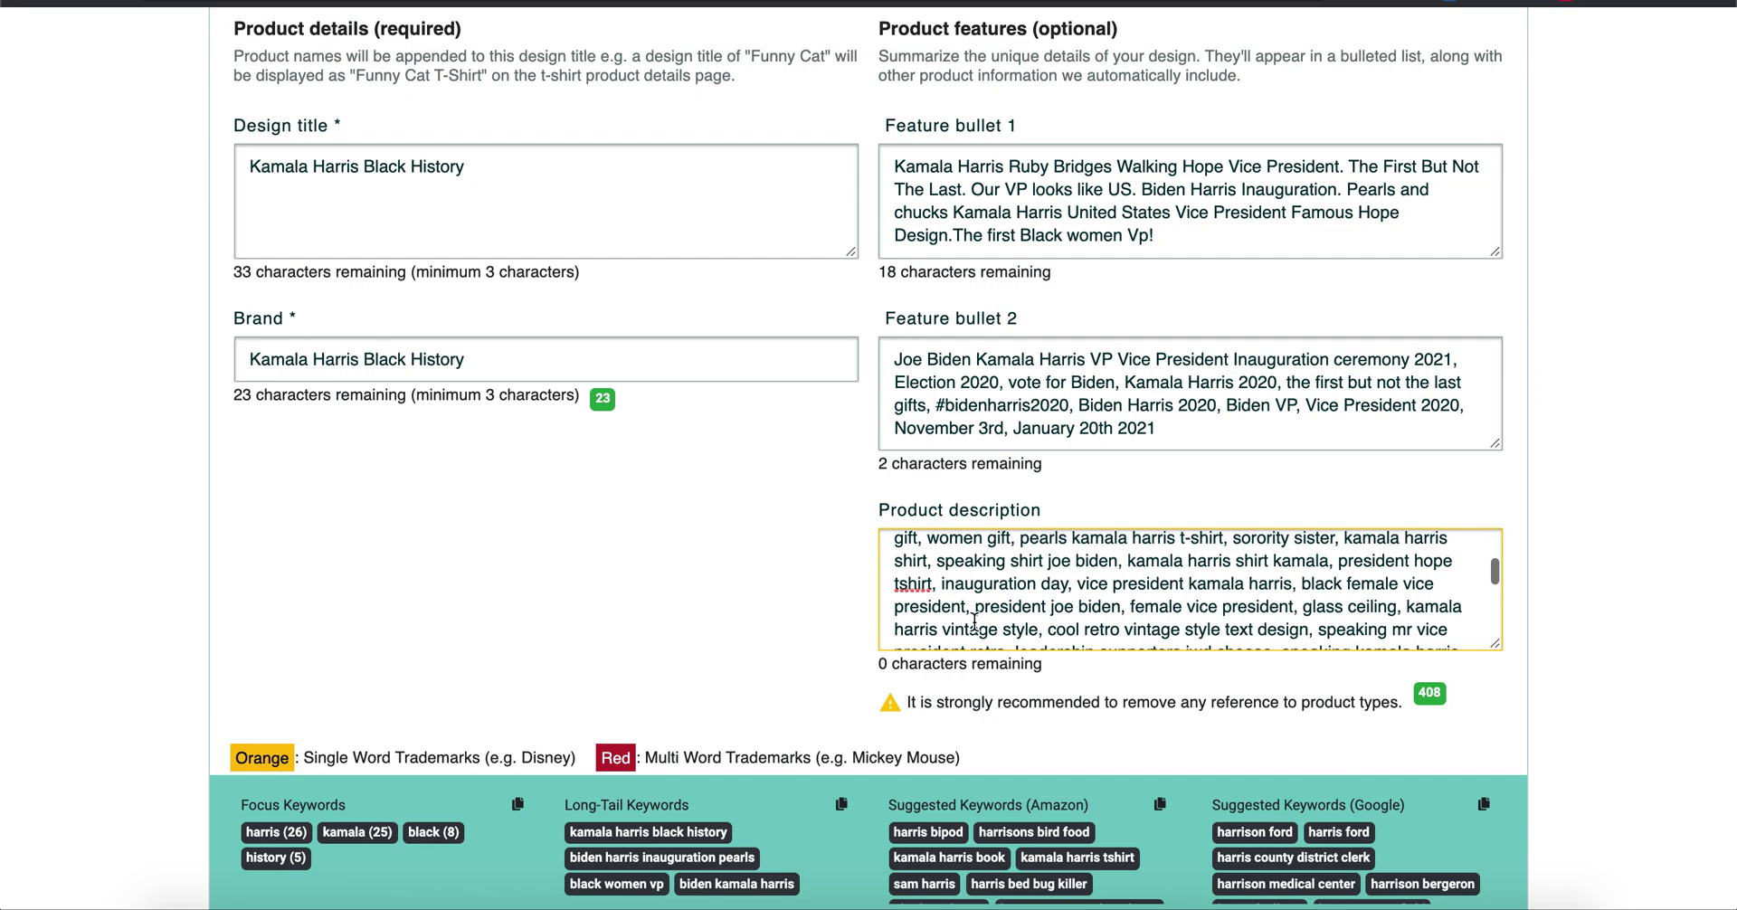
{"action": "scroll", "coordinate": [975, 620], "scroll_direction": "down", "scroll_amount": 3}
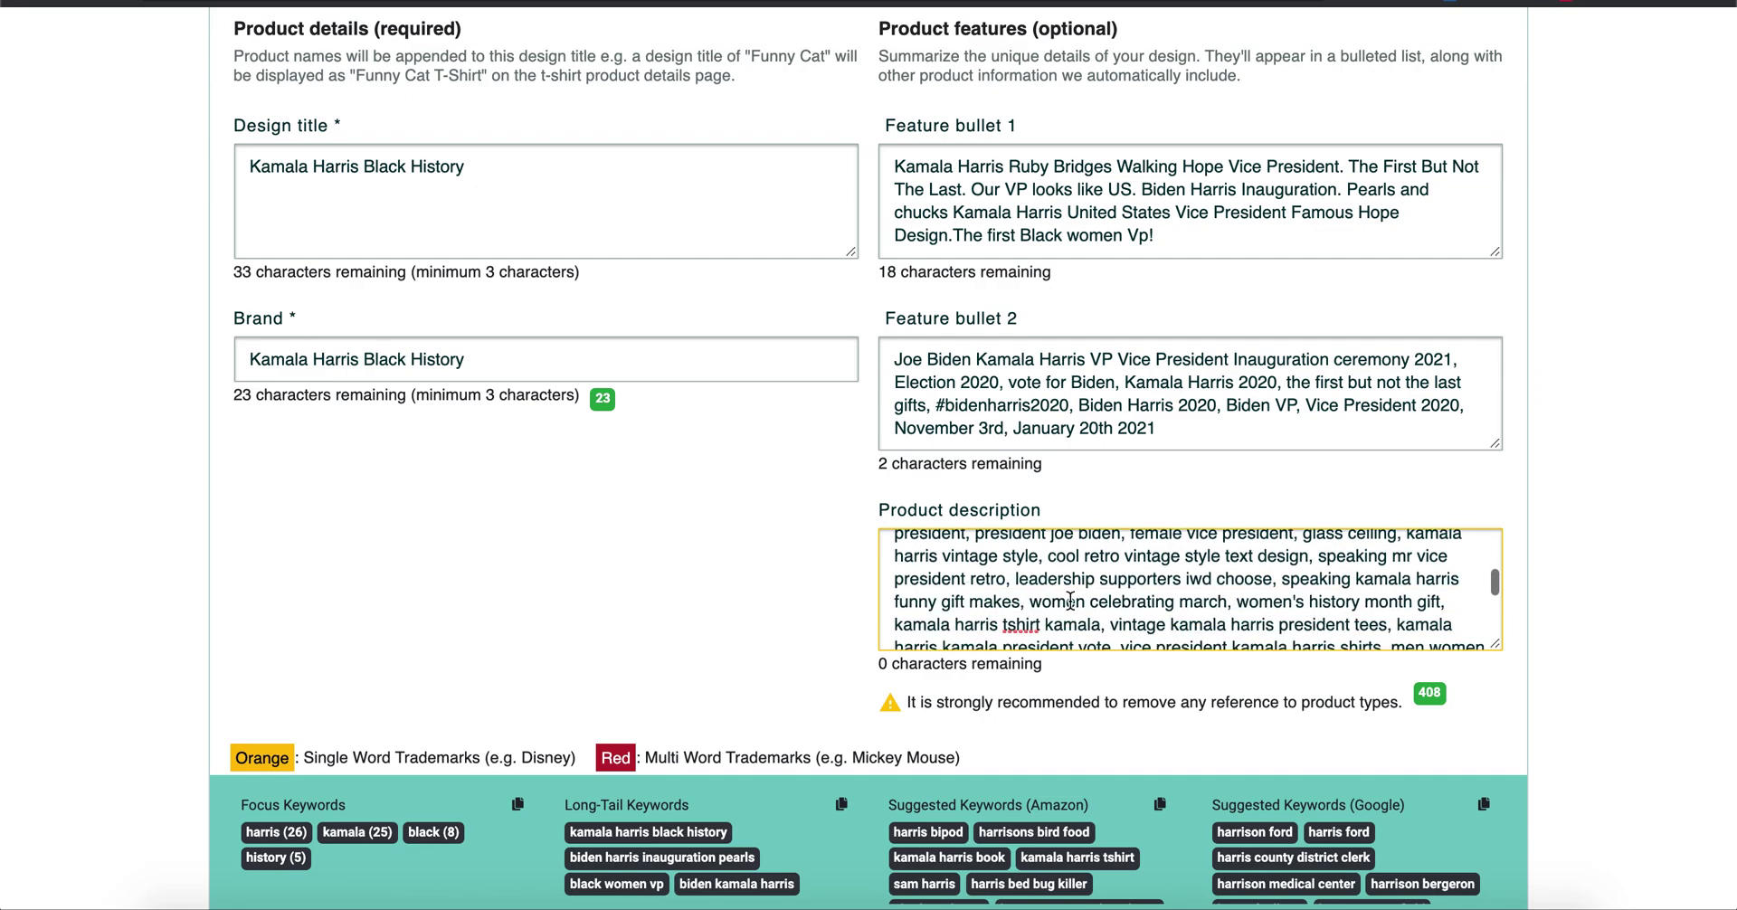
{"action": "scroll", "coordinate": [1120, 613], "scroll_direction": "up", "scroll_amount": 3}
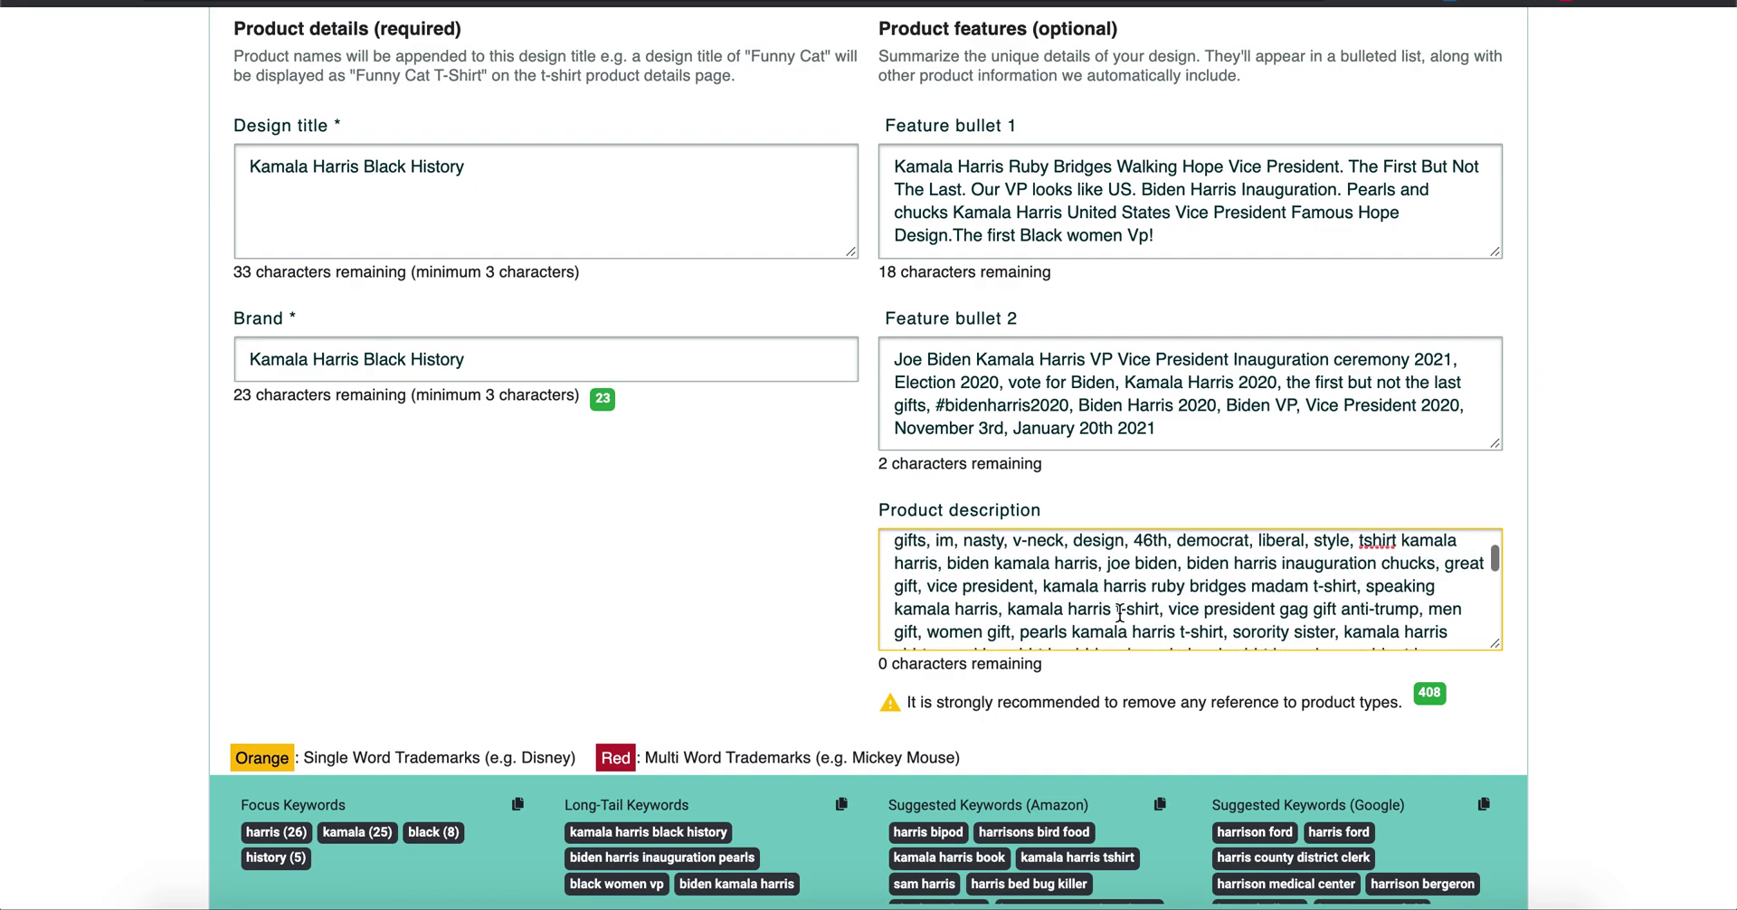
{"action": "scroll", "coordinate": [1120, 613], "scroll_direction": "up", "scroll_amount": 3}
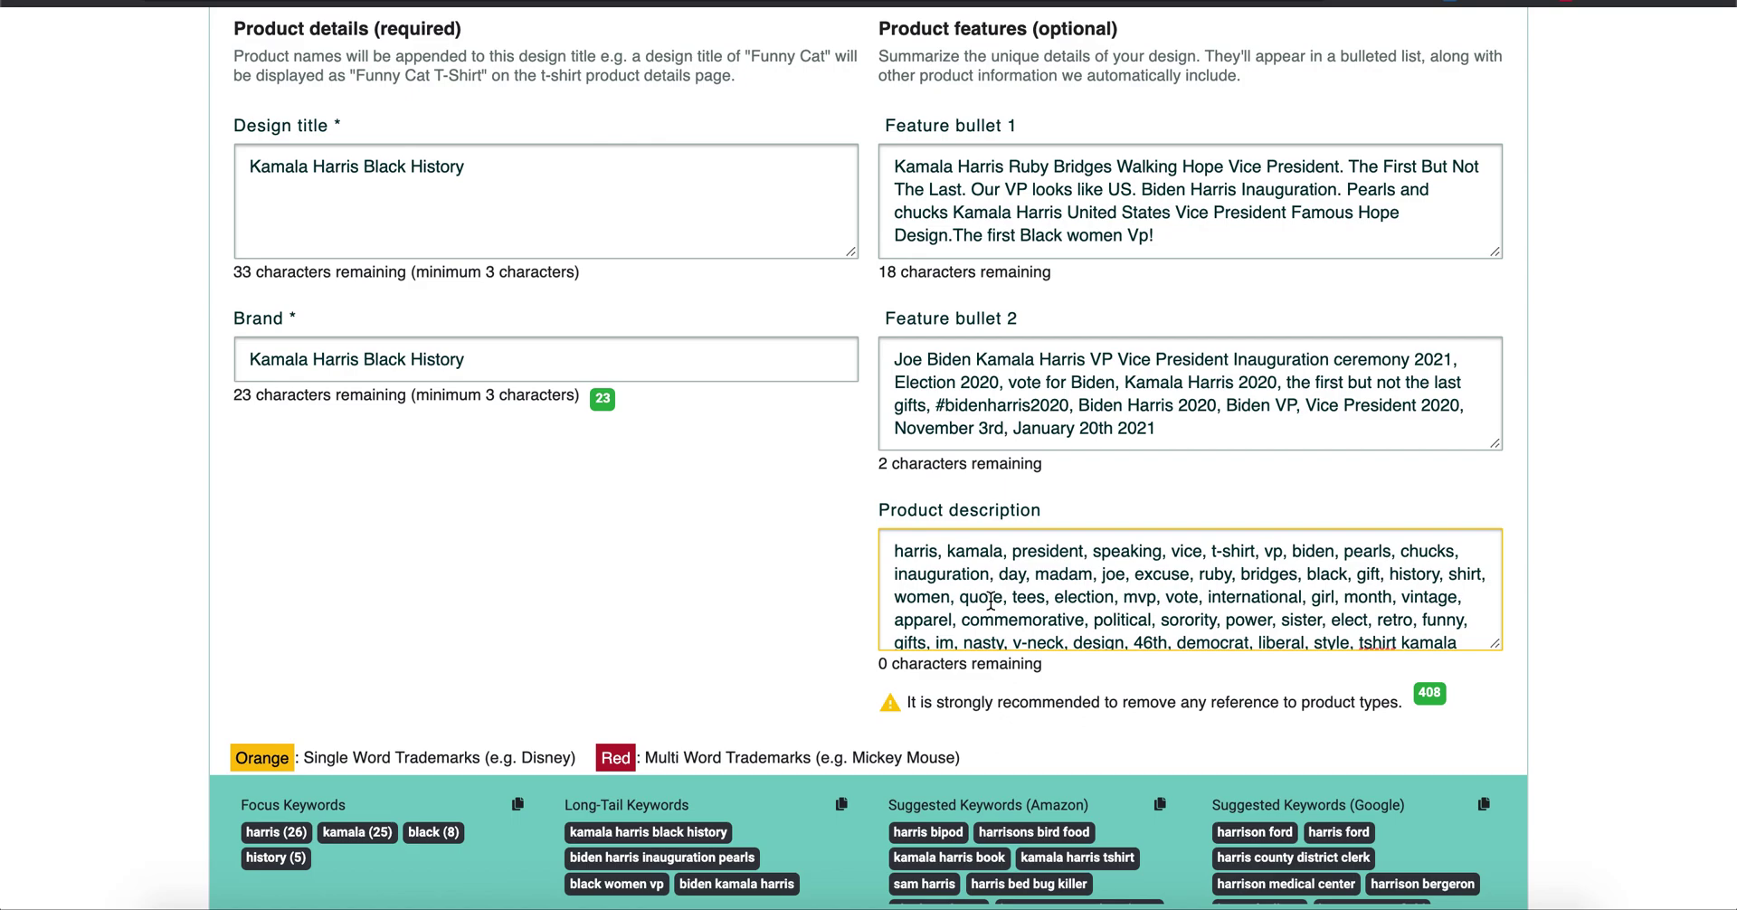
Step: Delete all text from the product description
{"action": "scroll", "coordinate": [991, 599], "scroll_direction": "up", "scroll_amount": 1}
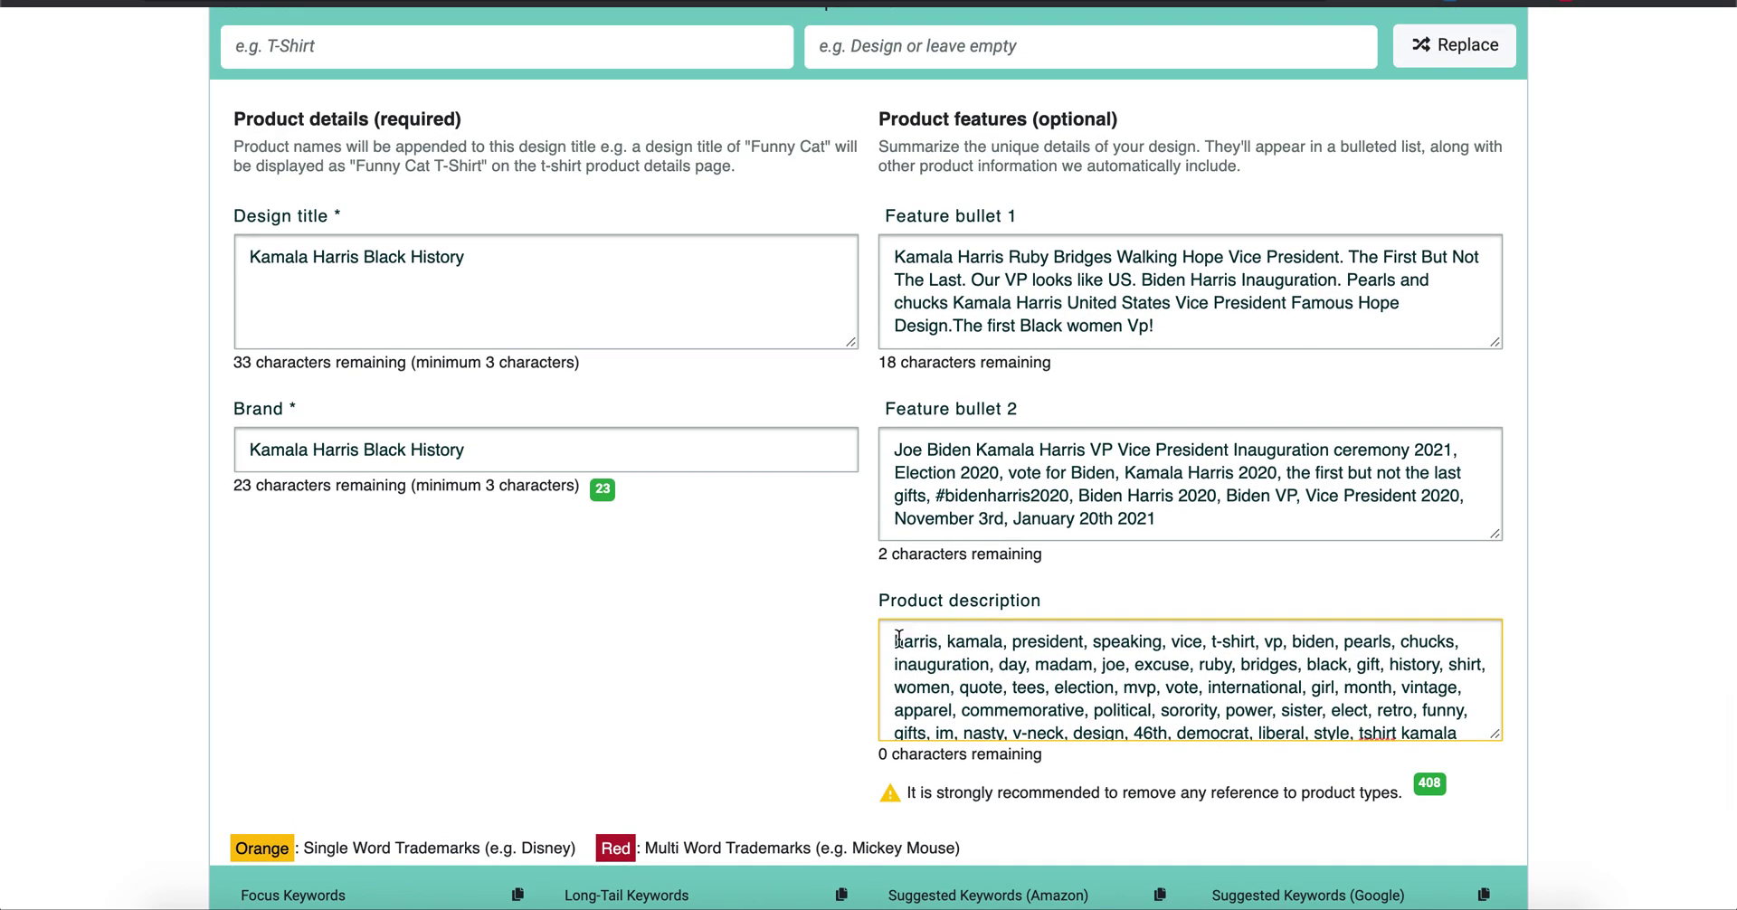
{"action": "left_click_drag", "start_coordinate": [902, 640], "coordinate": [1478, 739]}
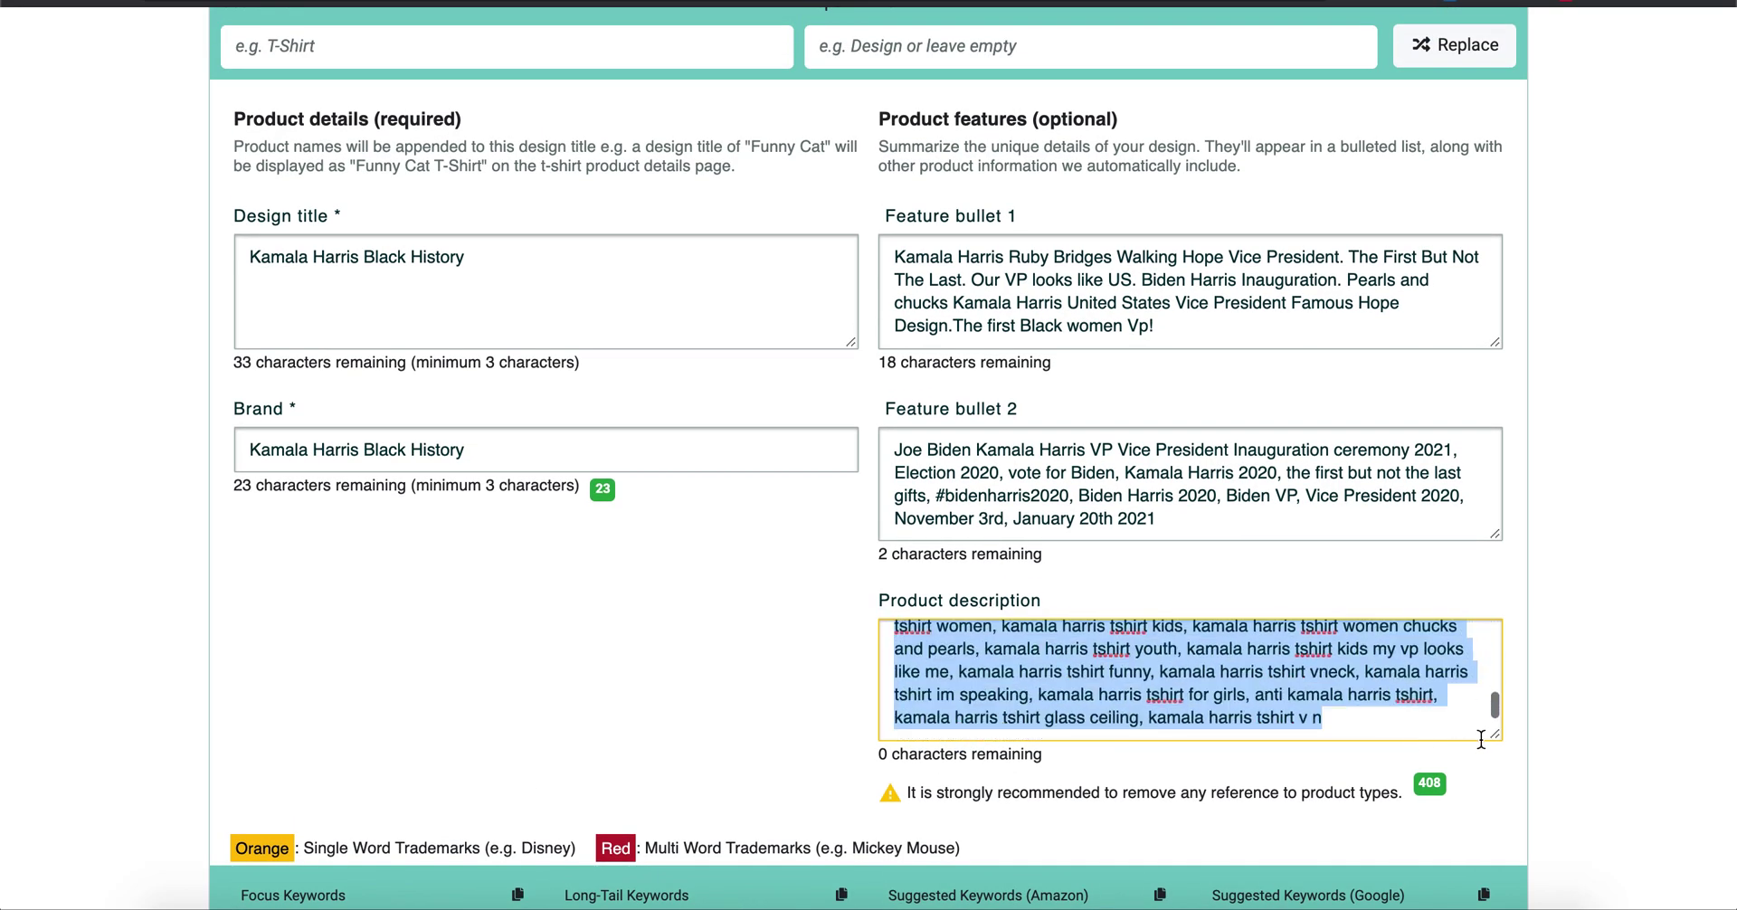
{"action": "type", "text": "h"}
{"action": "key", "text": "BackSpace"}
Step: Select the design title text and place the caret inside it
{"action": "scroll", "coordinate": [773, 665], "scroll_direction": "up", "scroll_amount": 1}
{"action": "scroll", "coordinate": [773, 665], "scroll_direction": "up", "scroll_amount": 1}
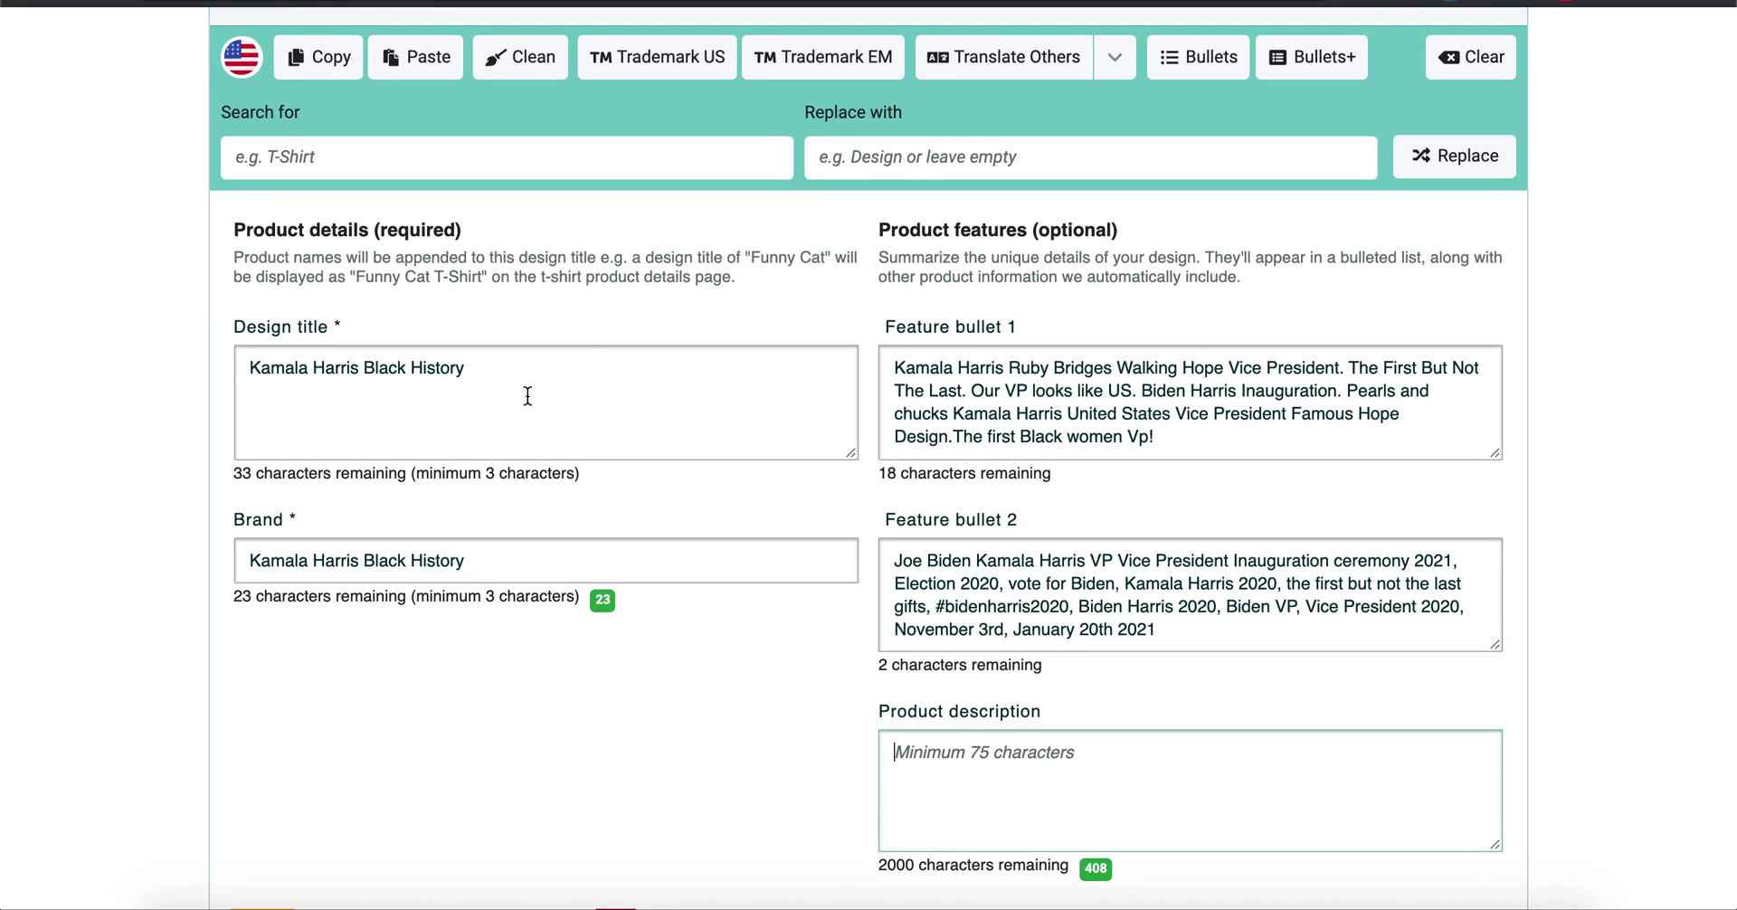
{"action": "left_click_drag", "start_coordinate": [528, 395], "coordinate": [187, 312]}
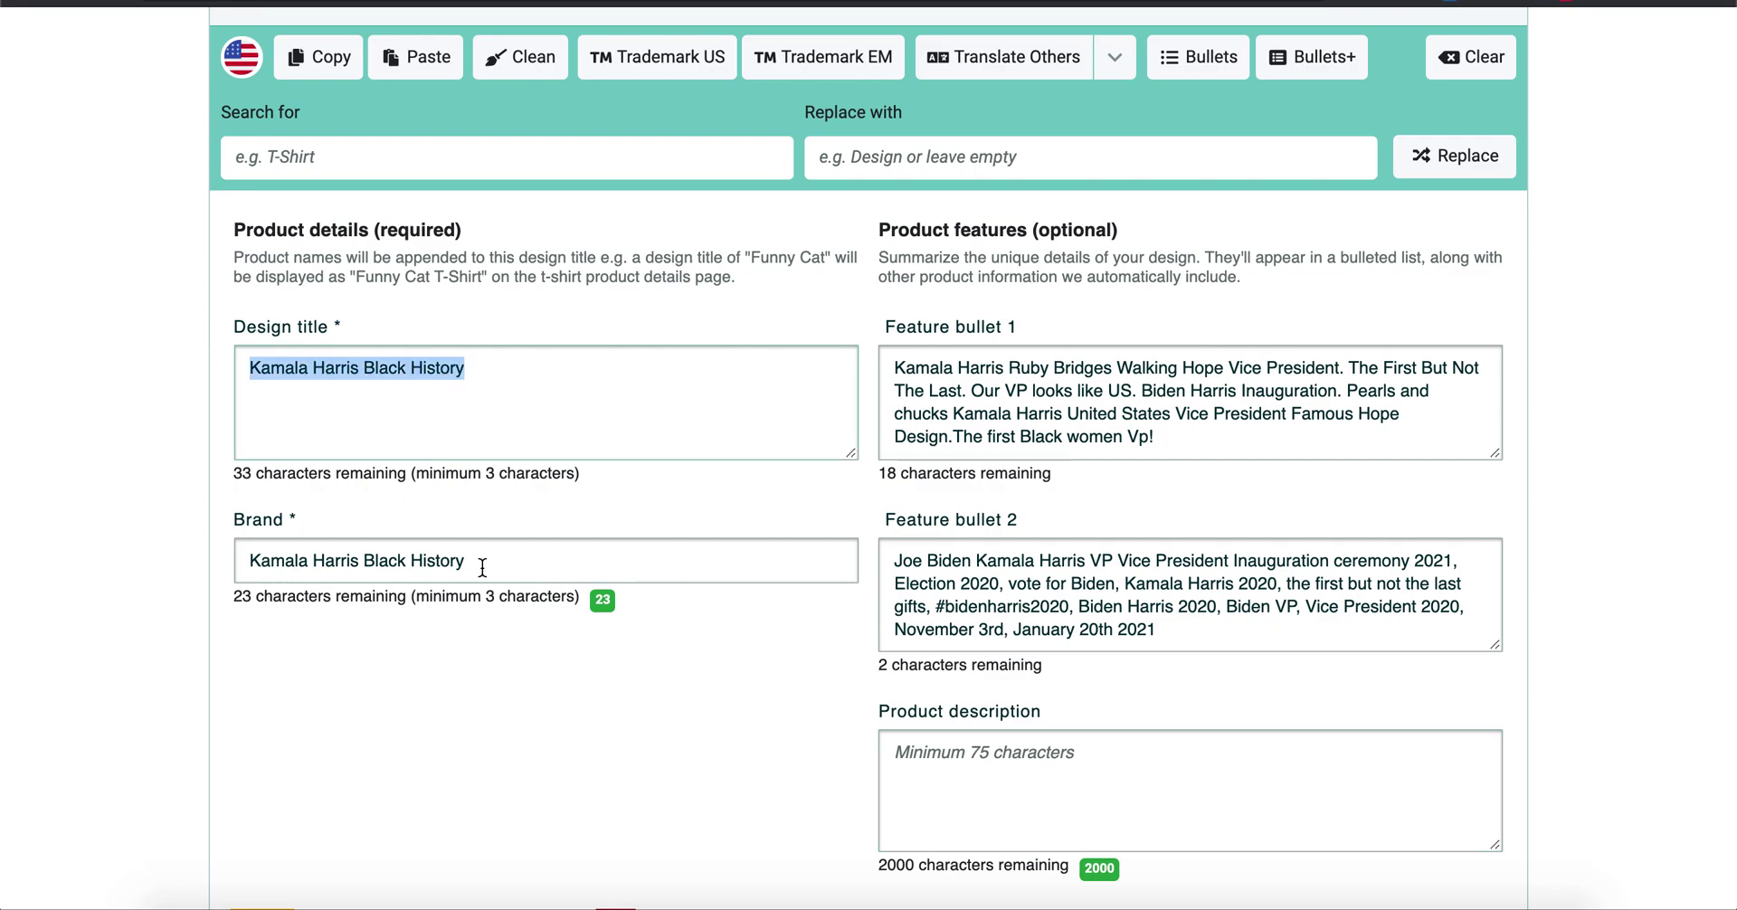
{"action": "left_click", "coordinate": [464, 366]}
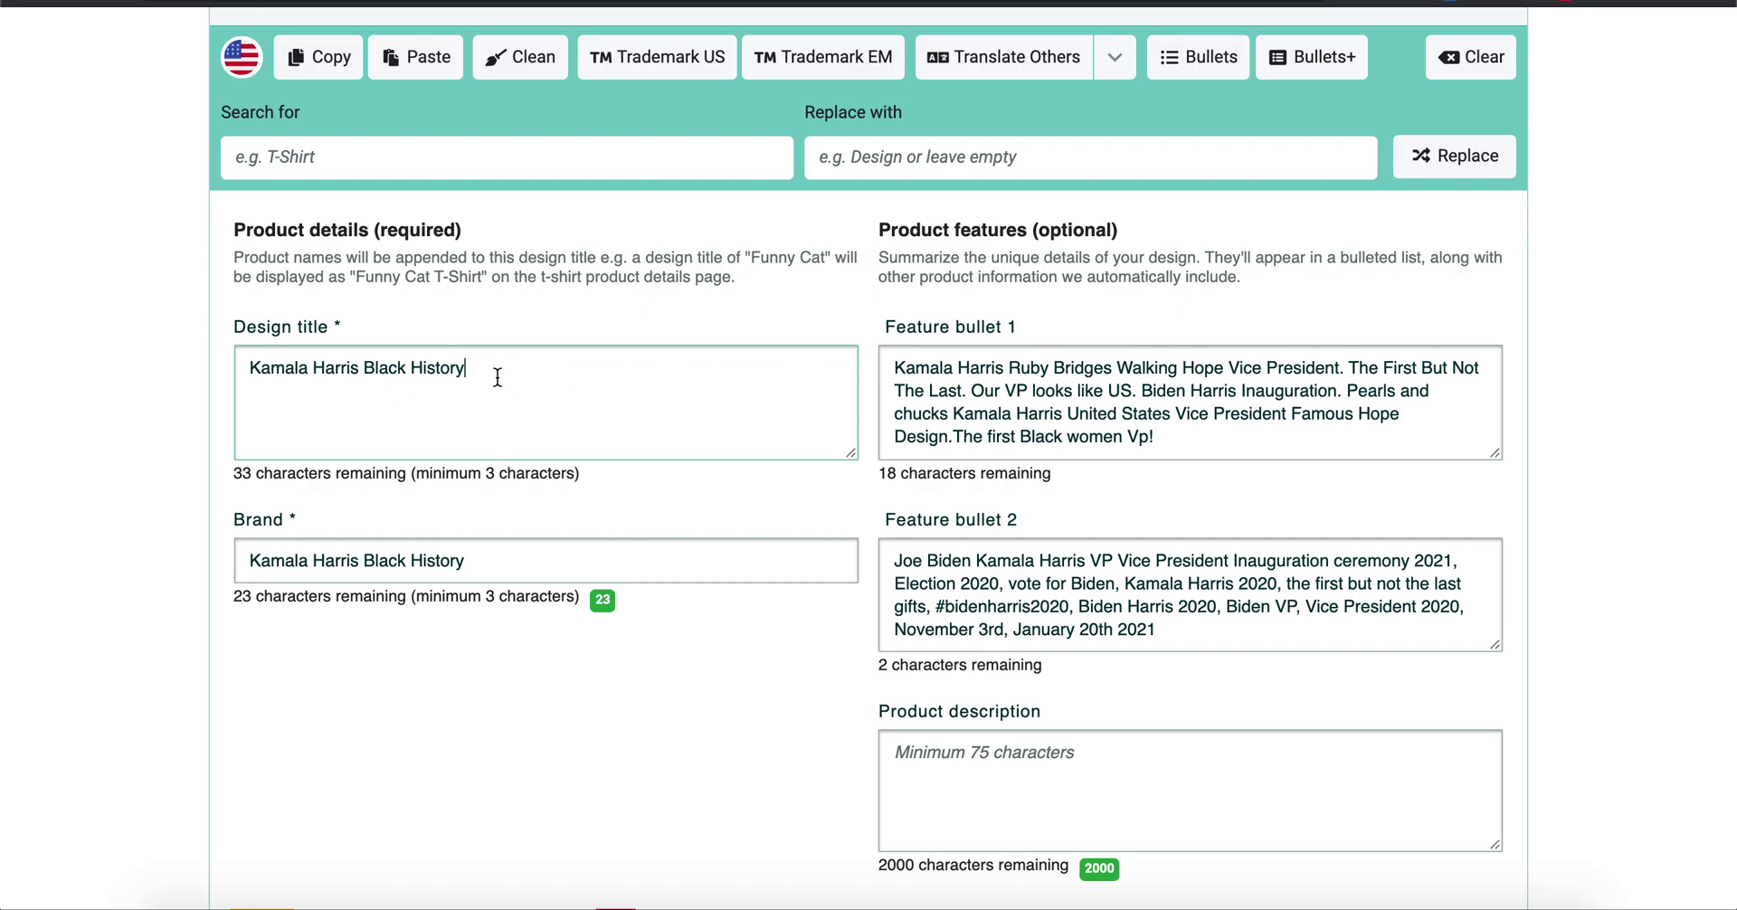
{"action": "left_click_drag", "start_coordinate": [497, 377], "coordinate": [252, 366]}
{"action": "left_click", "coordinate": [449, 366]}
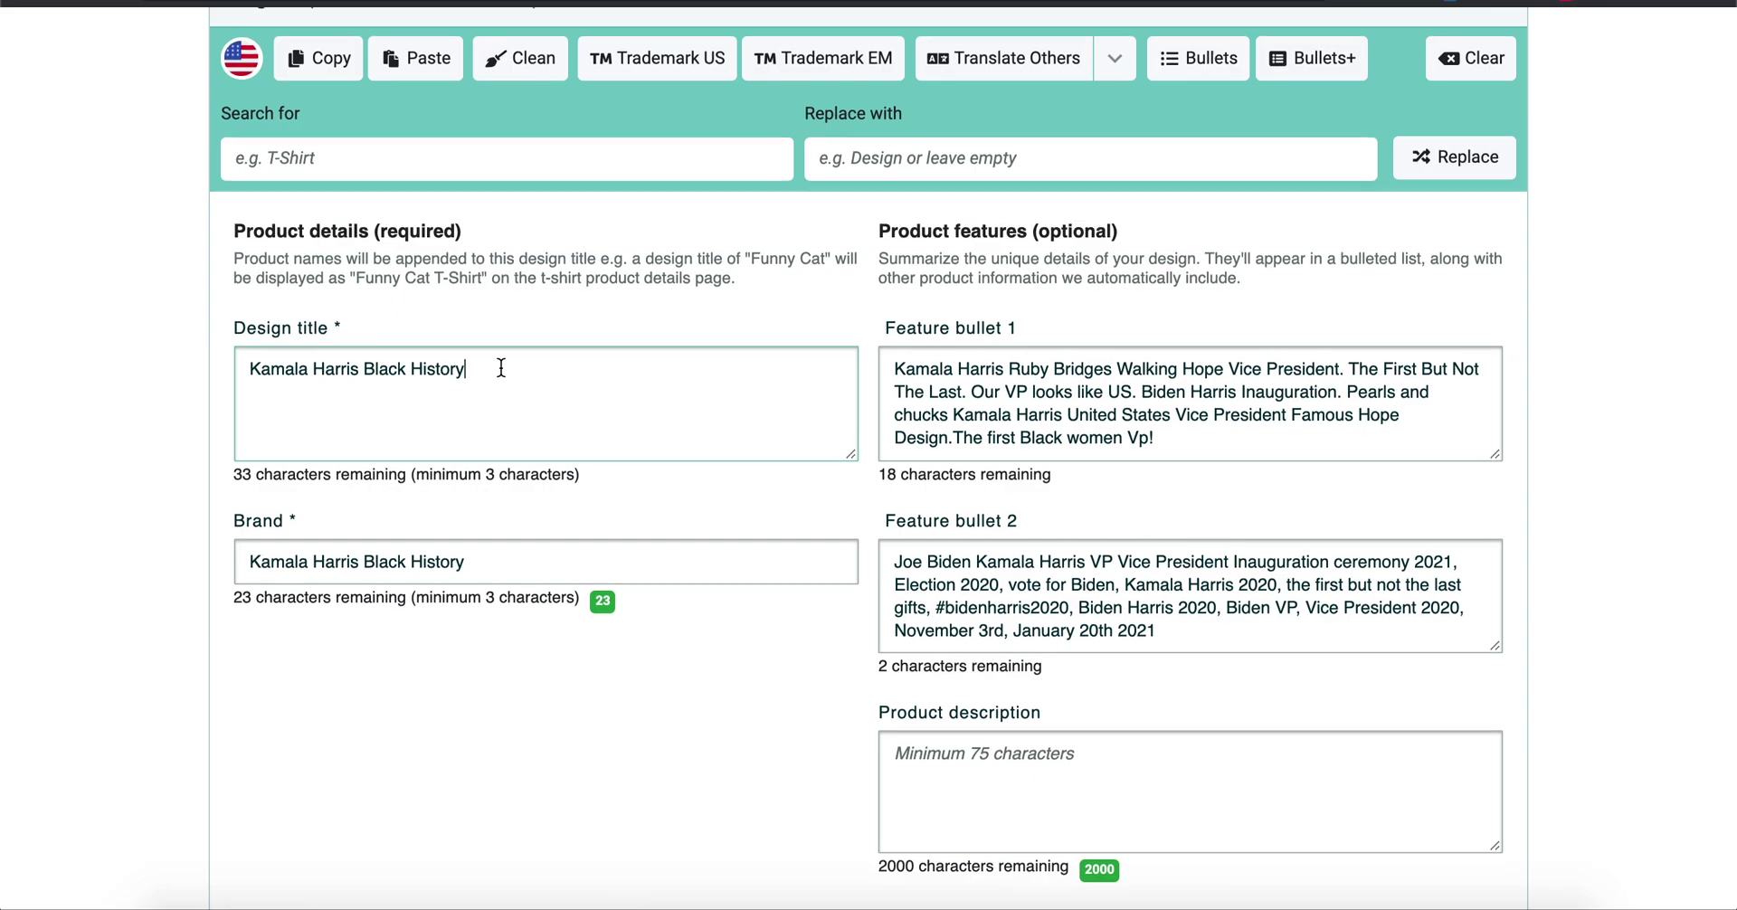
{"action": "scroll", "coordinate": [501, 367], "scroll_direction": "down", "scroll_amount": 15}
{"action": "scroll", "coordinate": [501, 376], "scroll_direction": "up", "scroll_amount": 10}
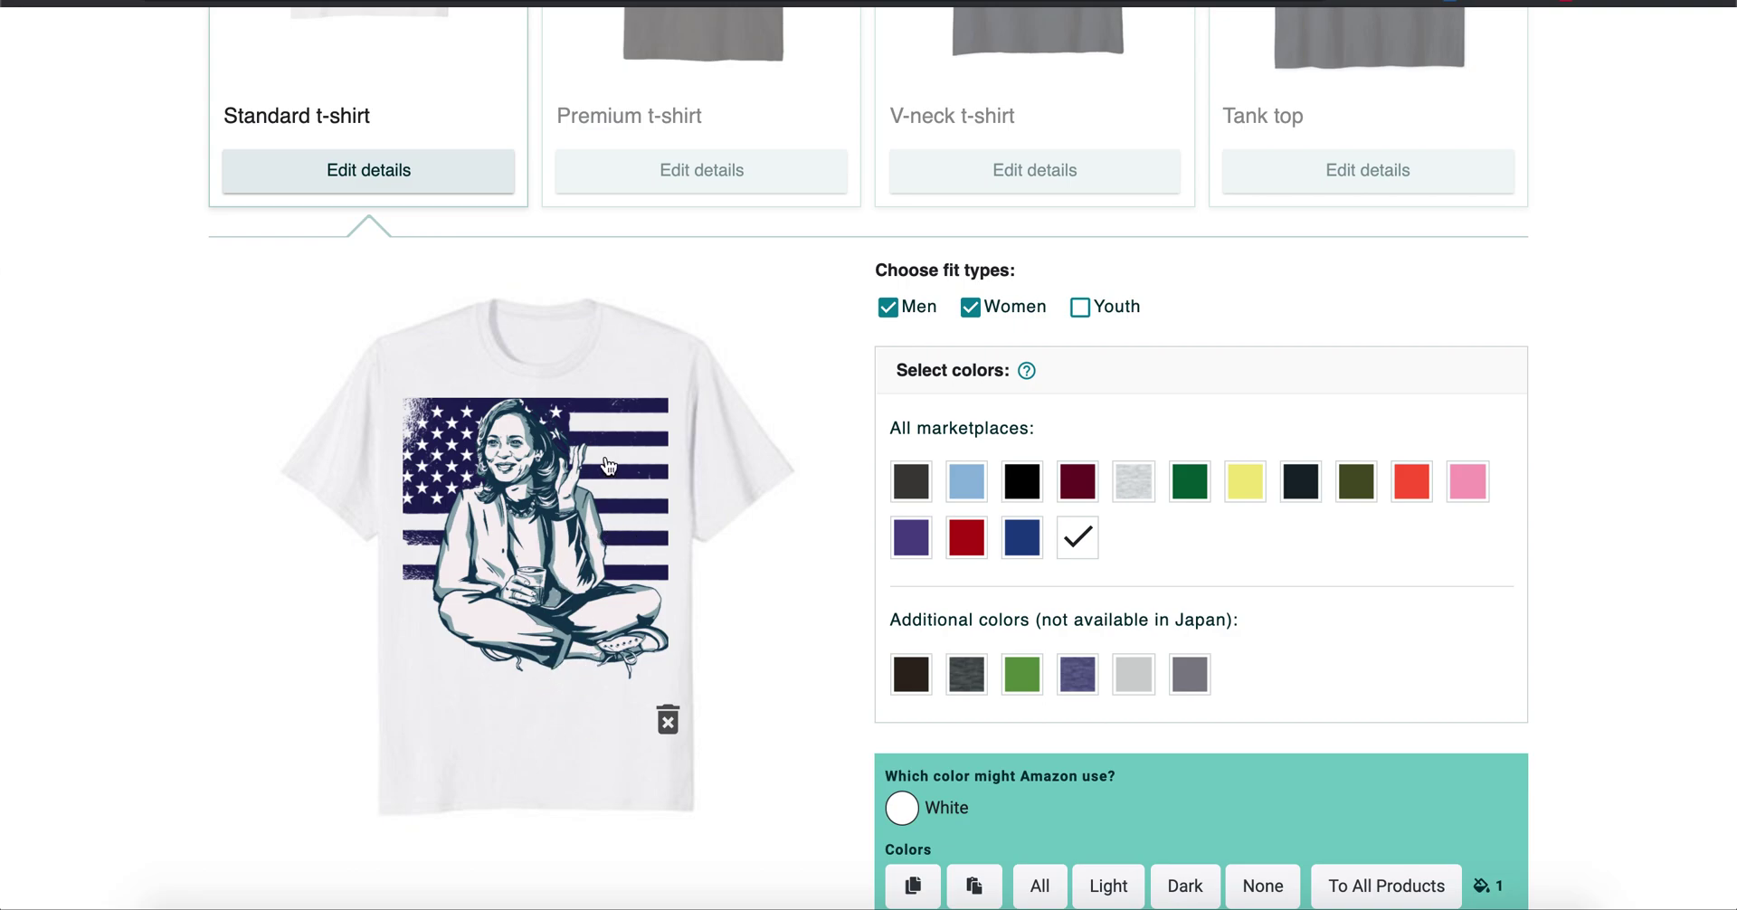
Step: Append a space to the 'Kamala Harris Black History' title, leaving 32 characters remaining
{"action": "scroll", "coordinate": [702, 663], "scroll_direction": "down", "scroll_amount": 10}
{"action": "scroll", "coordinate": [702, 662], "scroll_direction": "down", "scroll_amount": 15}
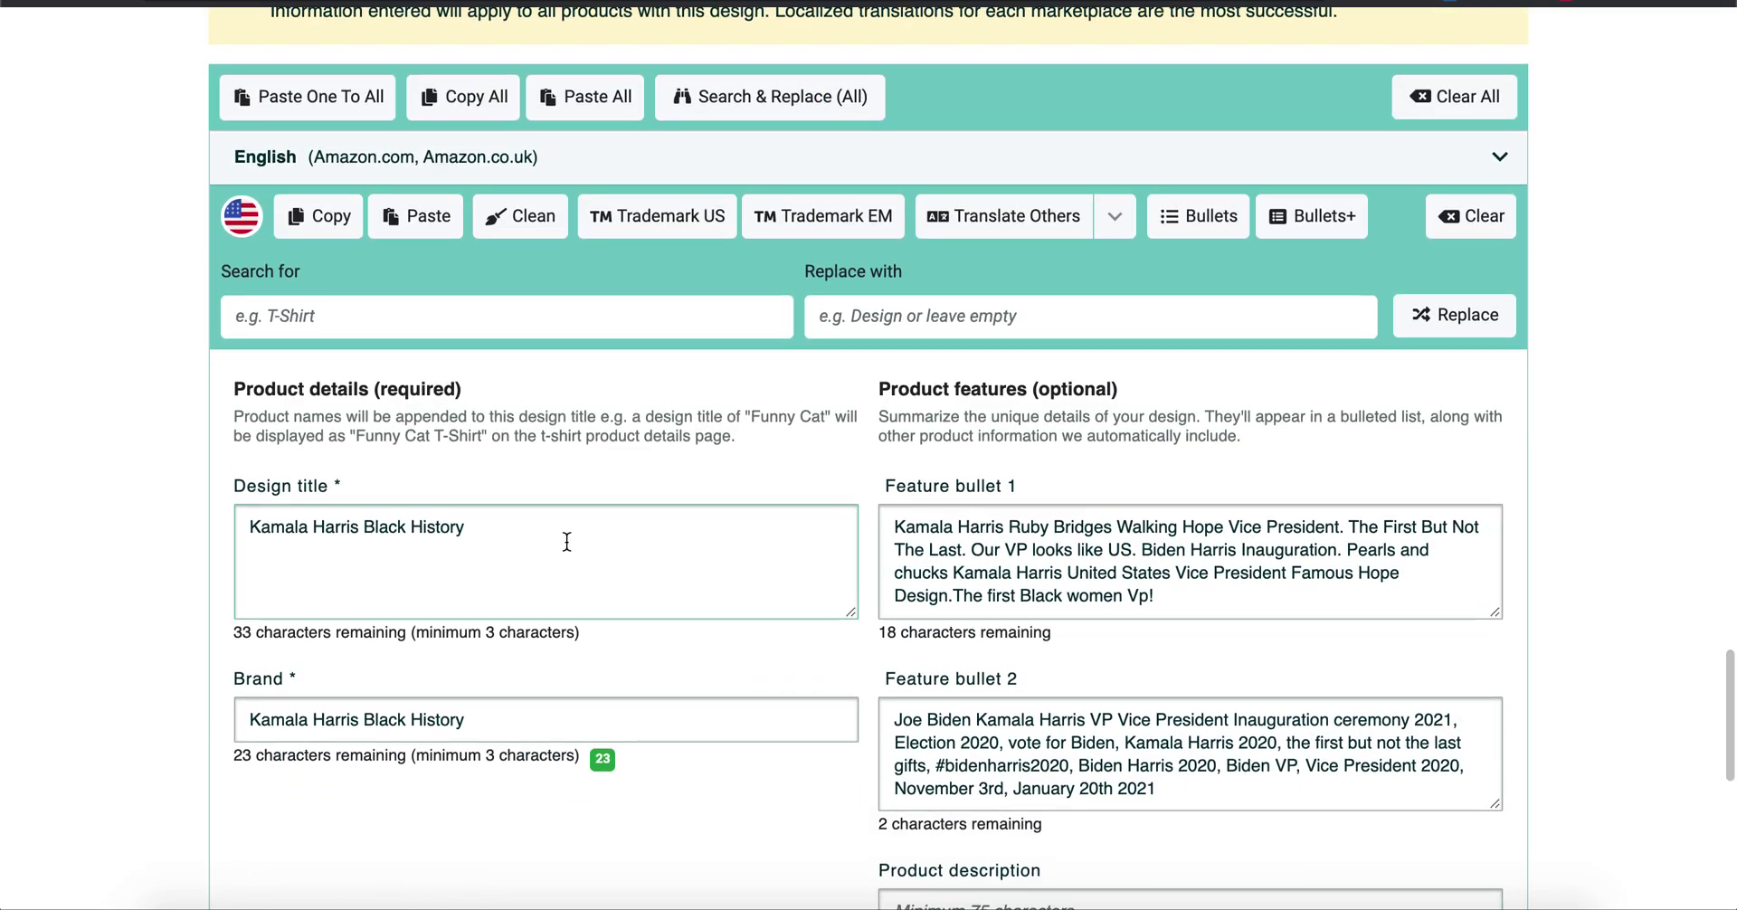
{"action": "type", "text": "c"}
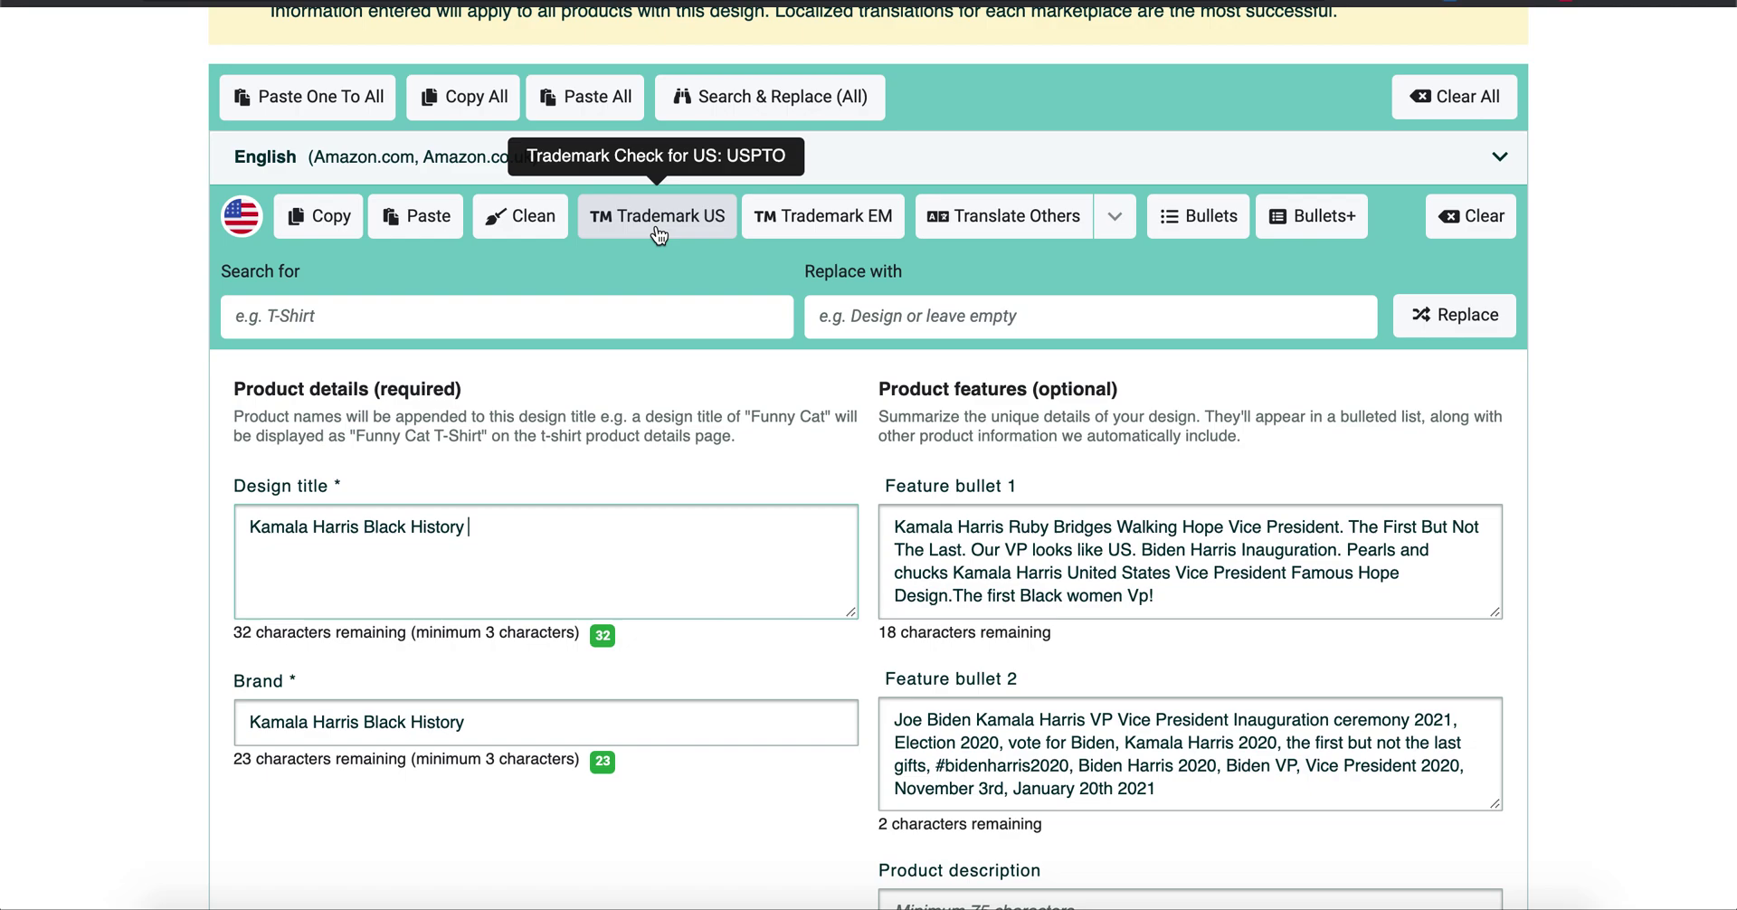
{"action": "scroll", "coordinate": [765, 498], "scroll_direction": "down", "scroll_amount": 4}
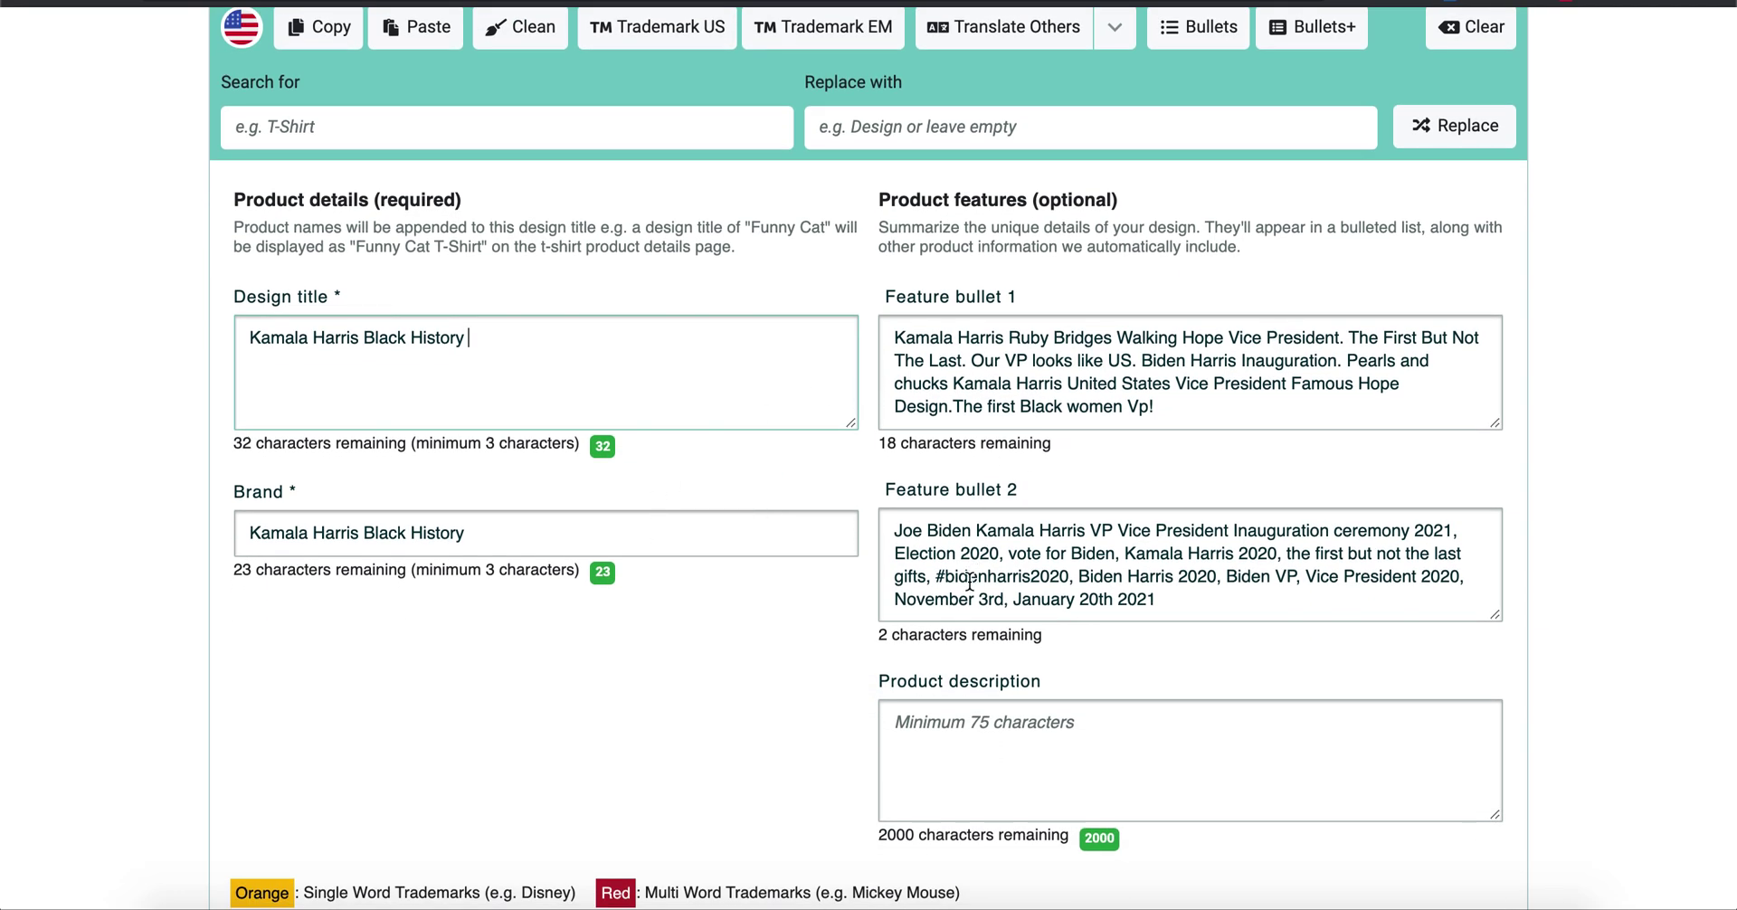
{"action": "scroll", "coordinate": [670, 303], "scroll_direction": "up", "scroll_amount": 1}
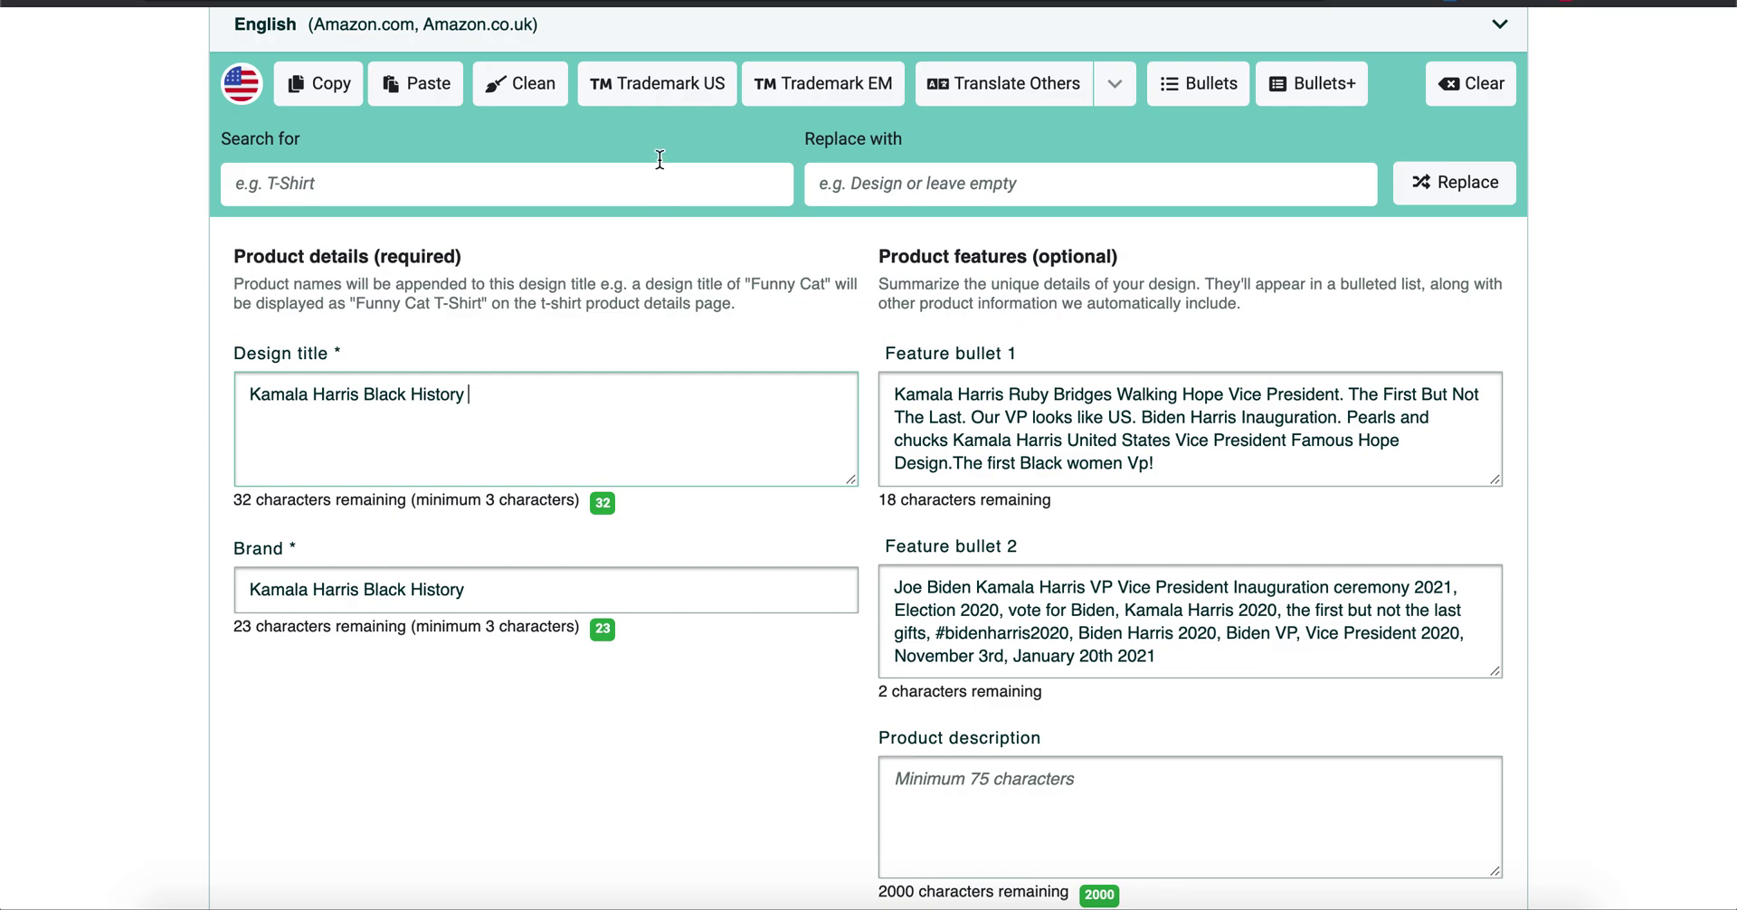
Step: Run the Trademark US check and open the Found Trademarks (USPTO) list, noting classes 25 and 9
{"action": "left_click", "coordinate": [677, 100]}
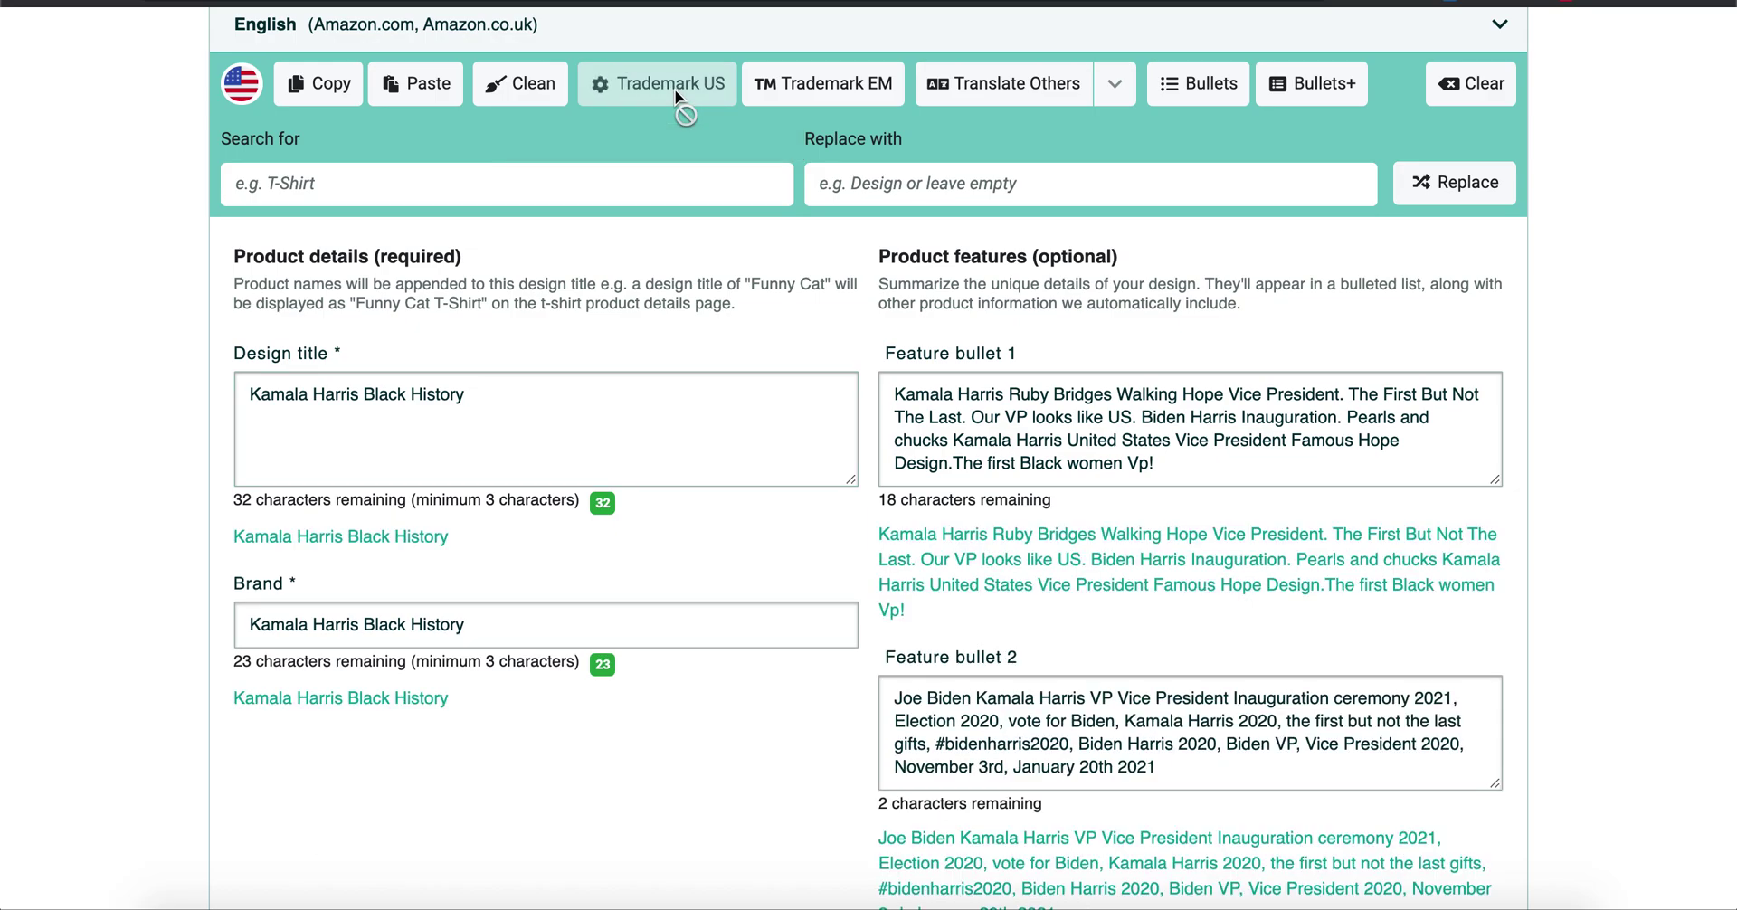
{"action": "scroll", "coordinate": [773, 715], "scroll_direction": "down", "scroll_amount": 3}
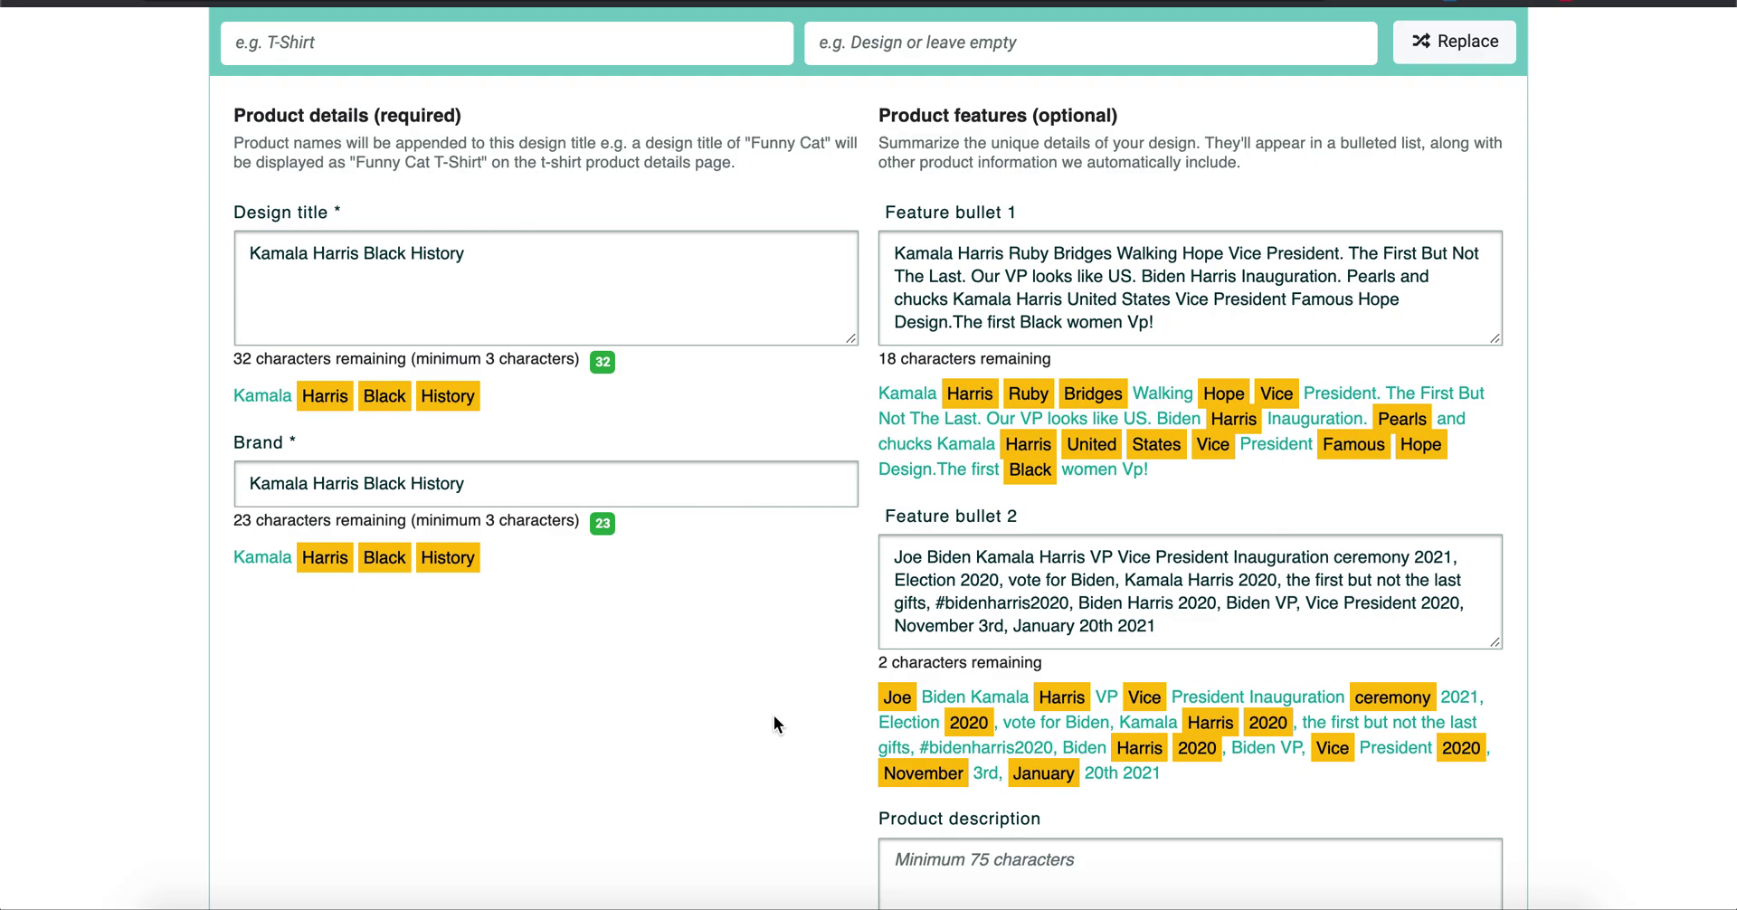
{"action": "left_click", "coordinate": [995, 436]}
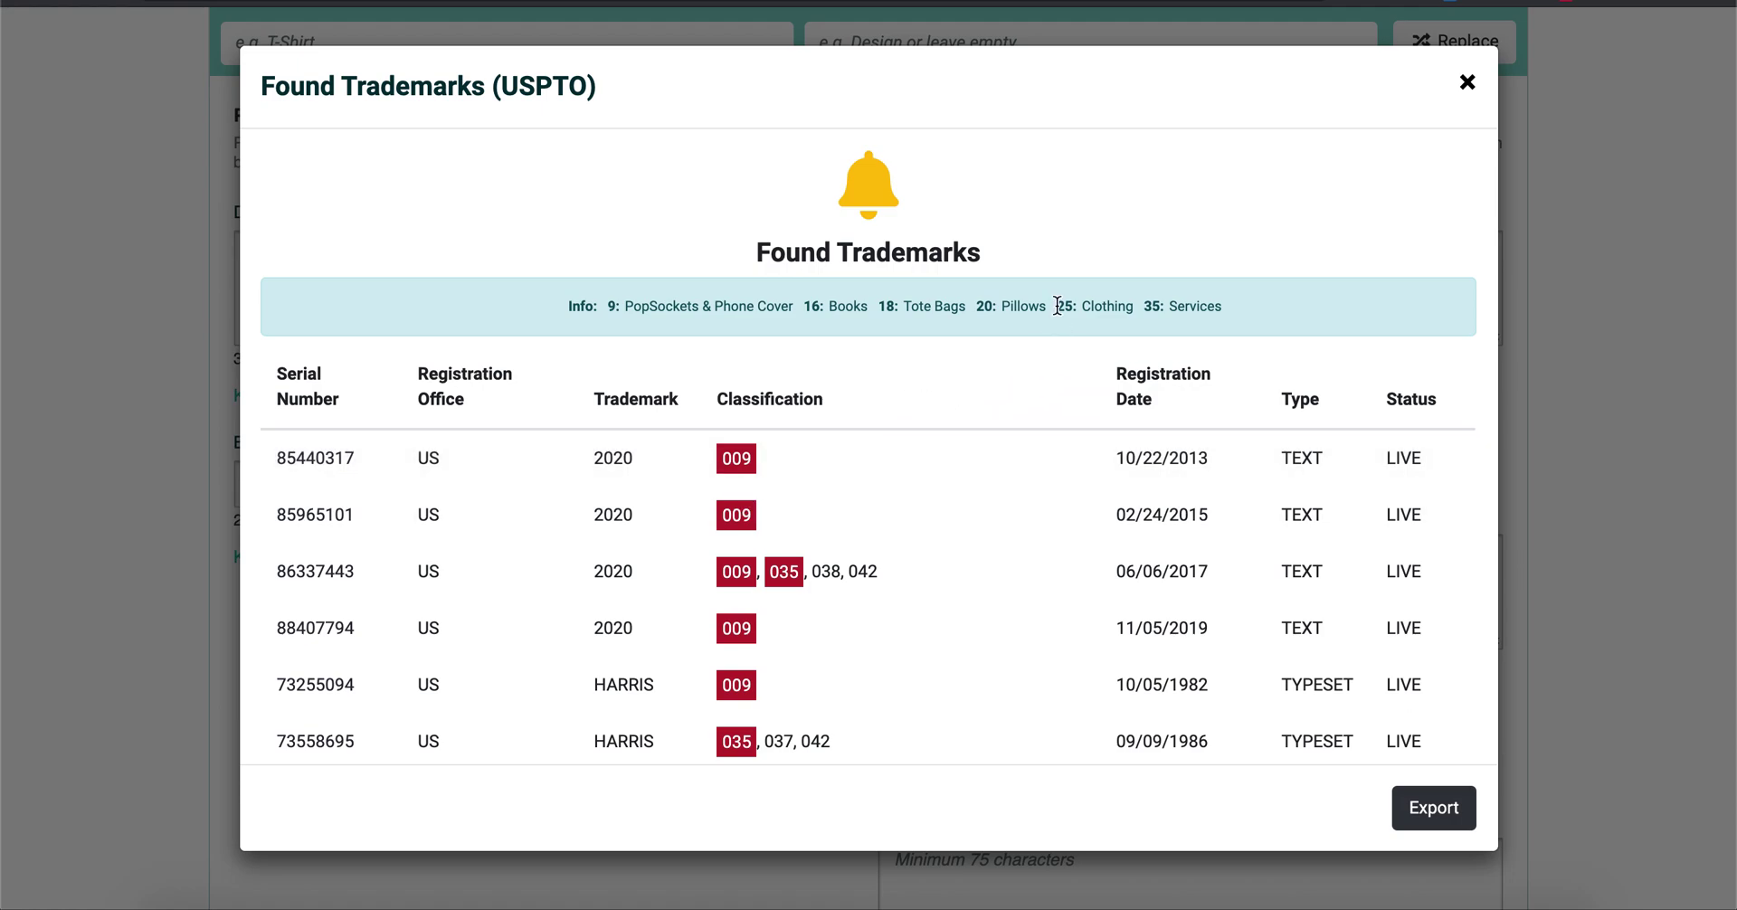
{"action": "left_click_drag", "start_coordinate": [1056, 307], "coordinate": [1124, 310]}
{"action": "left_click_drag", "start_coordinate": [610, 311], "coordinate": [794, 317]}
{"action": "left_click", "coordinate": [872, 530]}
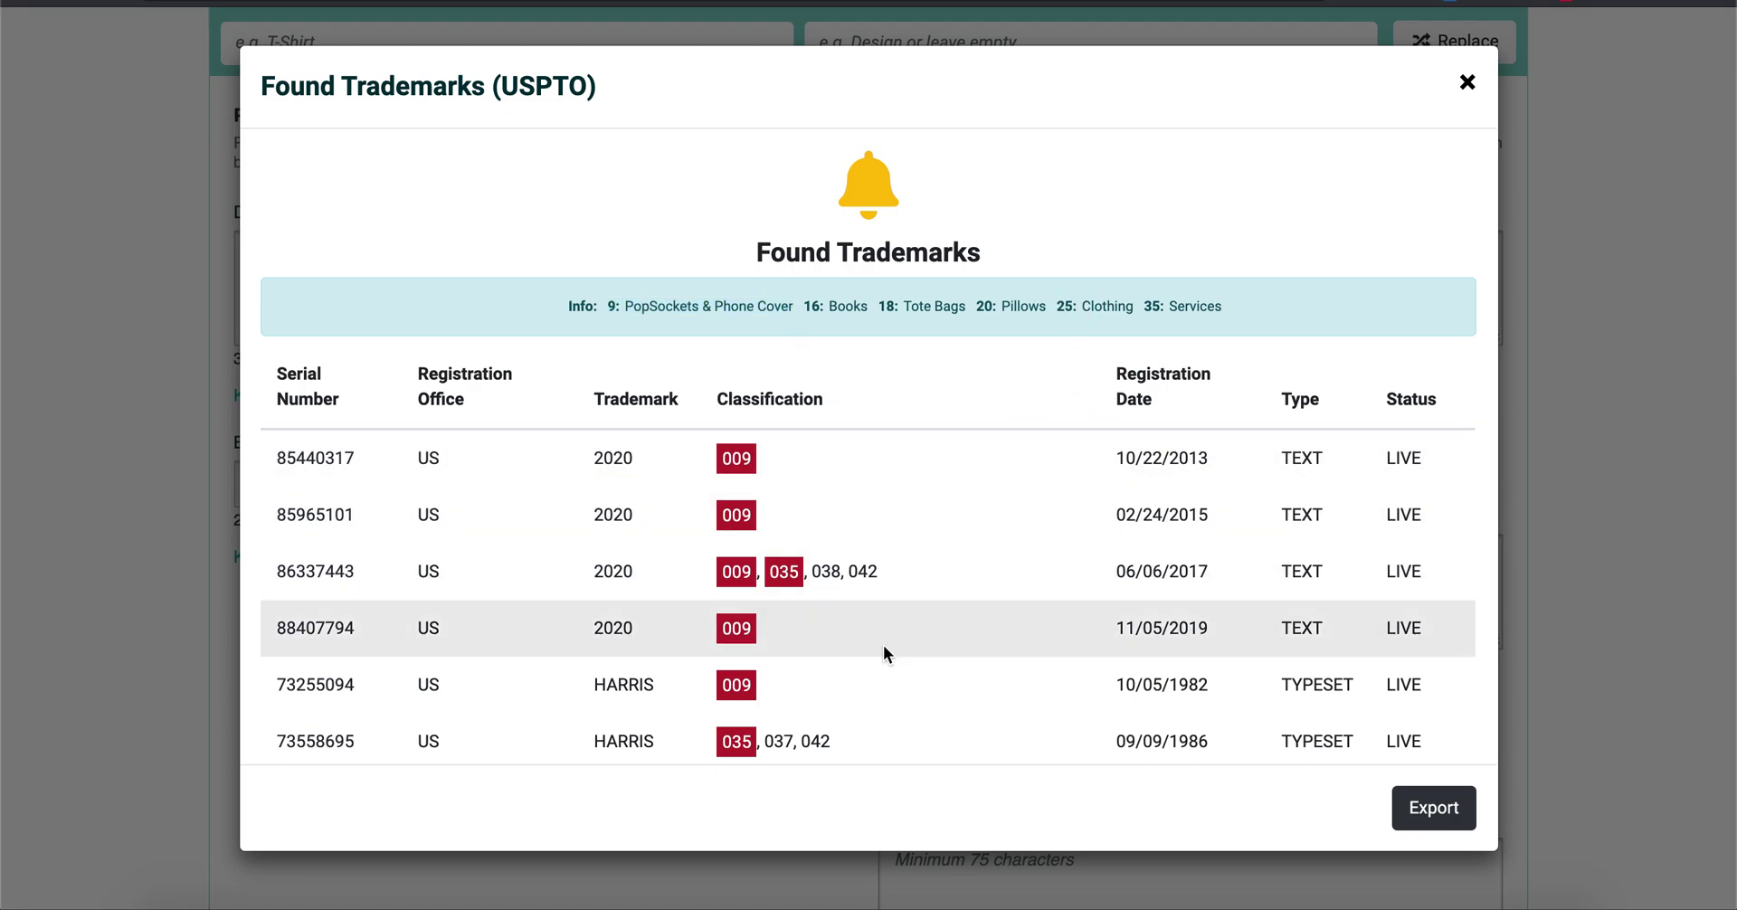
Step: Review the USPTO matches for Harris, Black and History, then close the list
{"action": "scroll", "coordinate": [883, 644], "scroll_direction": "down", "scroll_amount": 3}
{"action": "scroll", "coordinate": [883, 644], "scroll_direction": "down", "scroll_amount": 6}
{"action": "scroll", "coordinate": [883, 644], "scroll_direction": "down", "scroll_amount": 10}
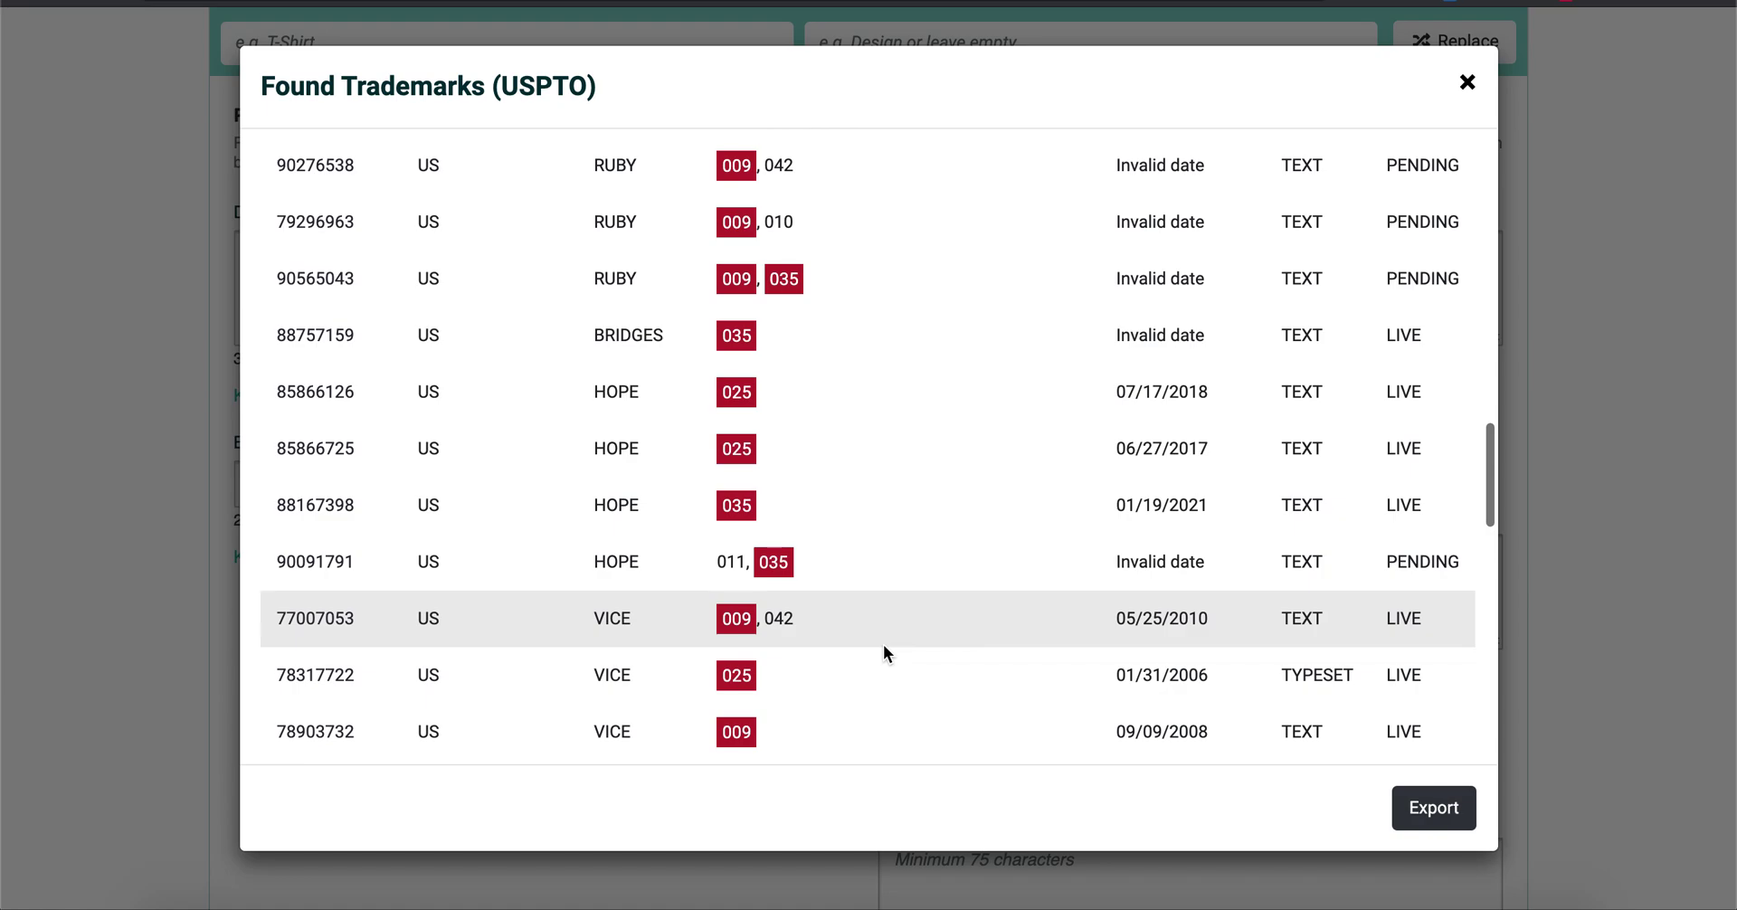
{"action": "scroll", "coordinate": [883, 644], "scroll_direction": "down", "scroll_amount": 1}
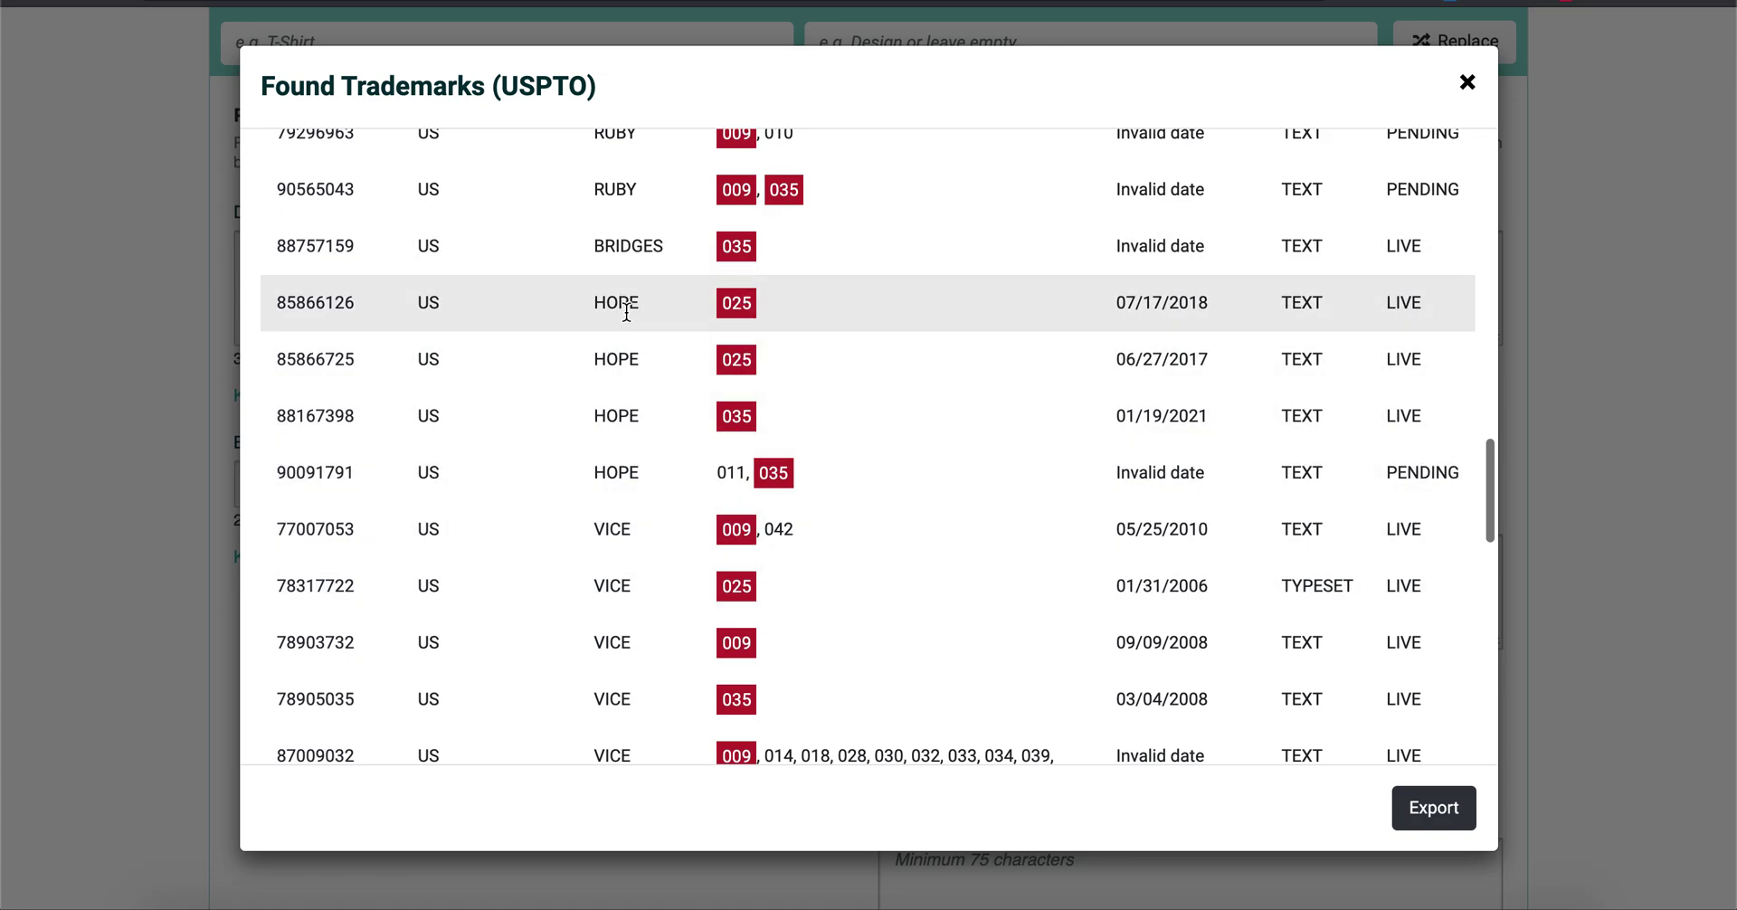
{"action": "scroll", "coordinate": [648, 640], "scroll_direction": "down", "scroll_amount": 5}
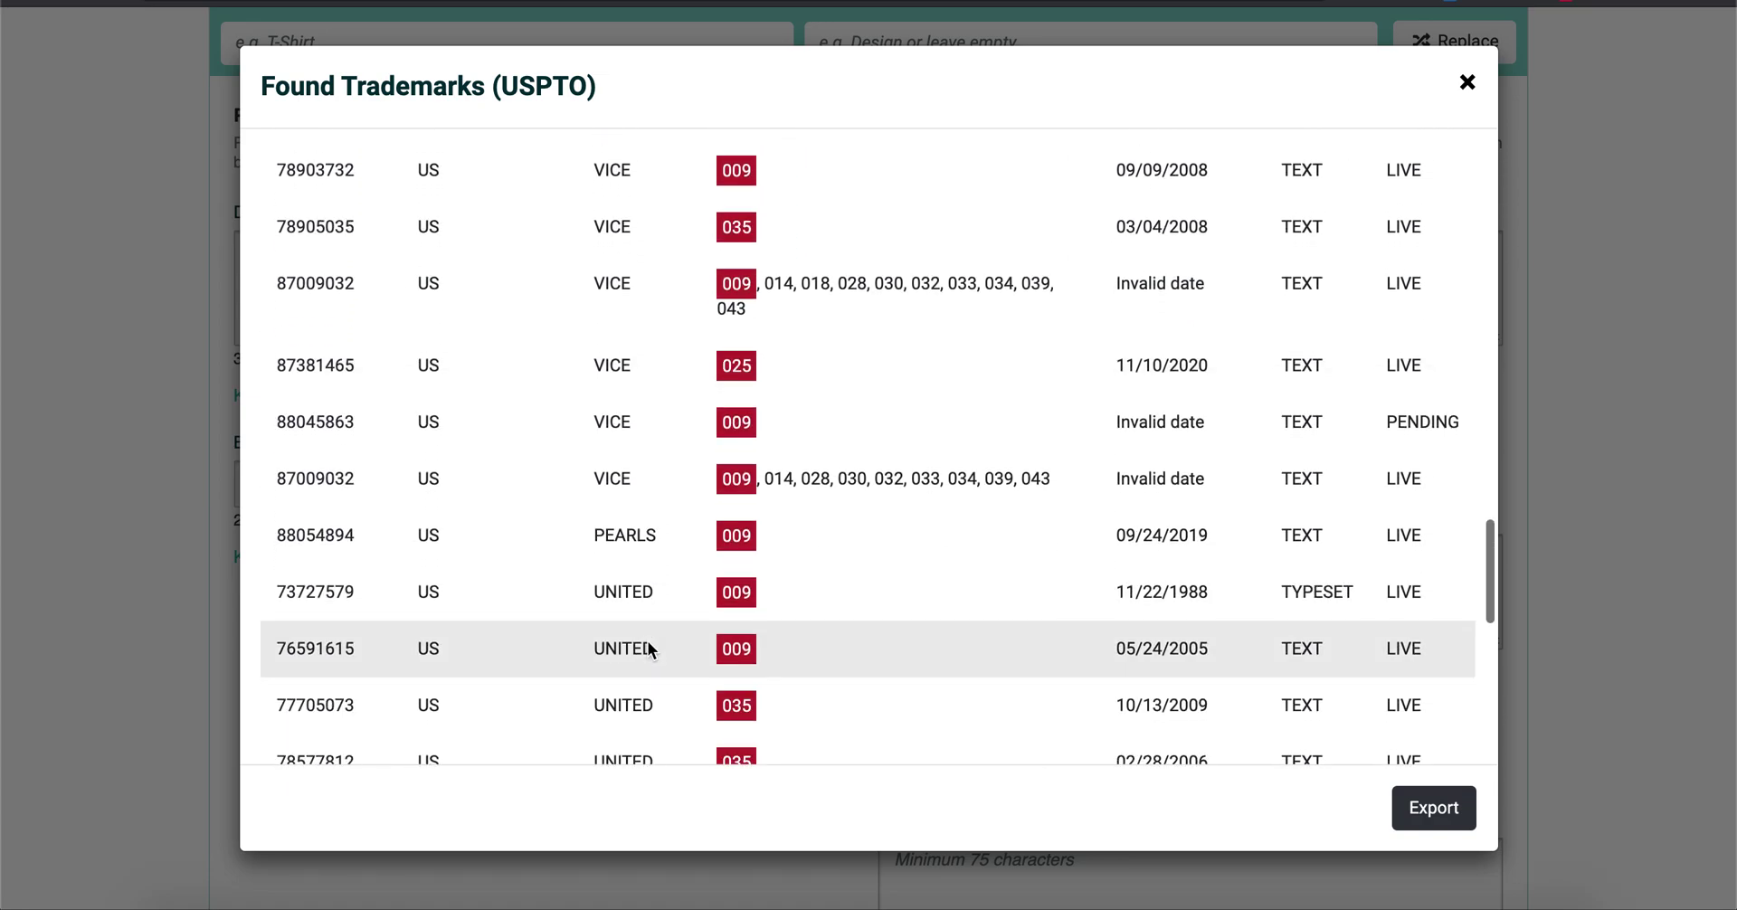
{"action": "scroll", "coordinate": [648, 640], "scroll_direction": "down", "scroll_amount": 3}
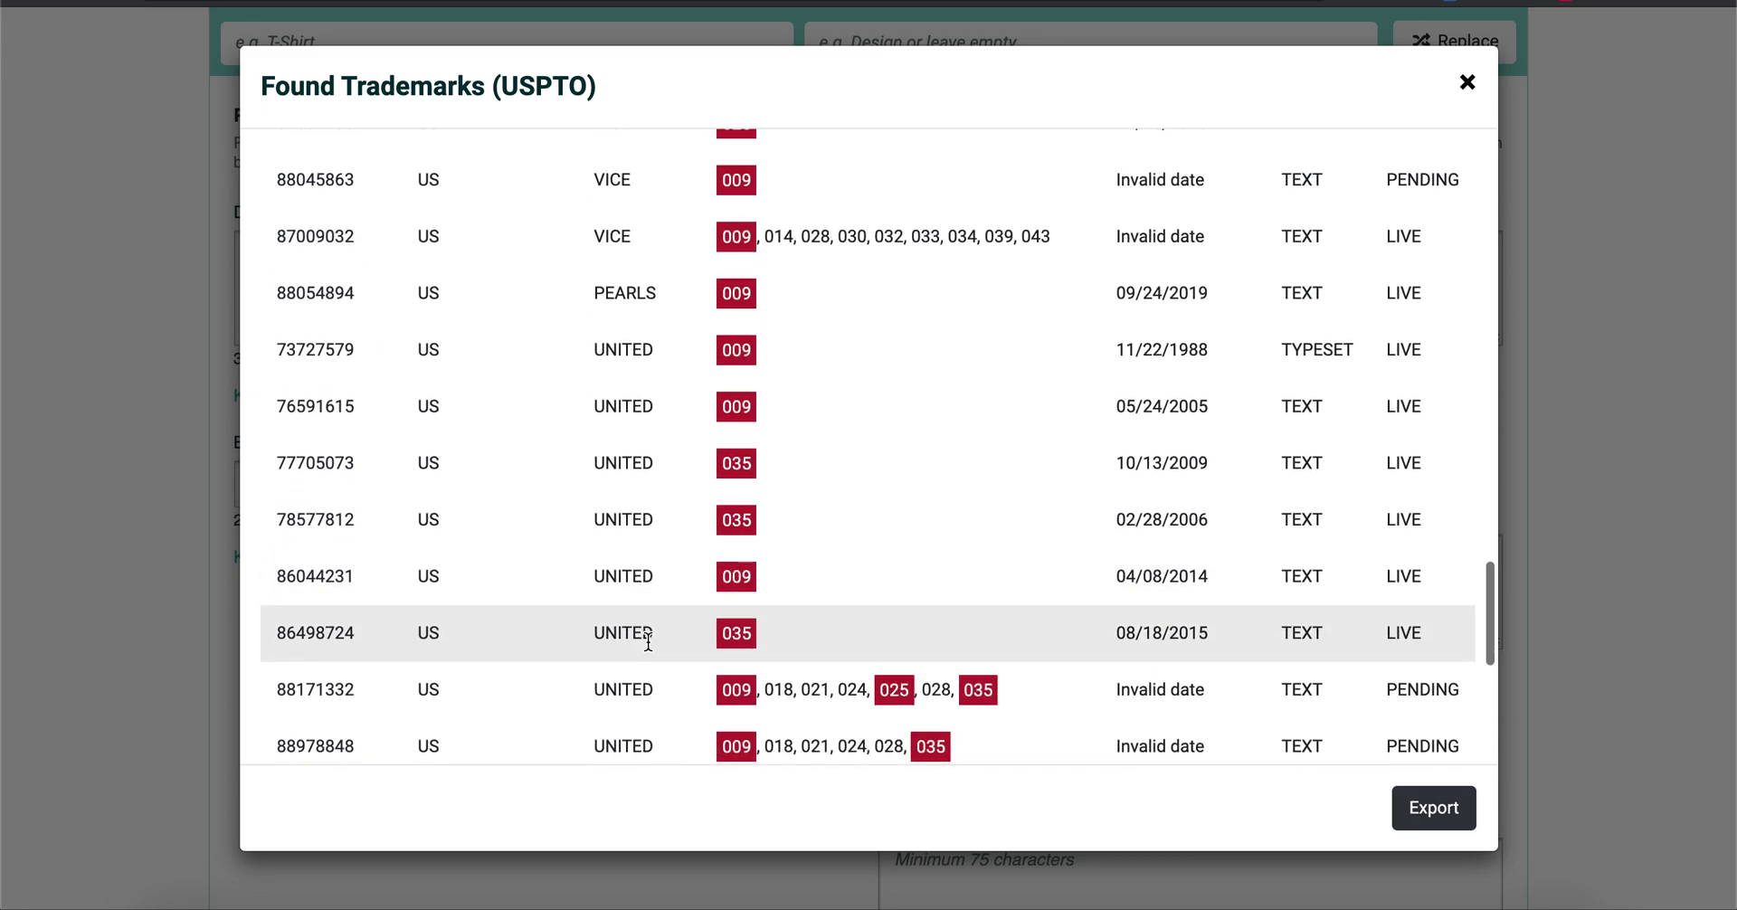
{"action": "scroll", "coordinate": [647, 640], "scroll_direction": "down", "scroll_amount": 5}
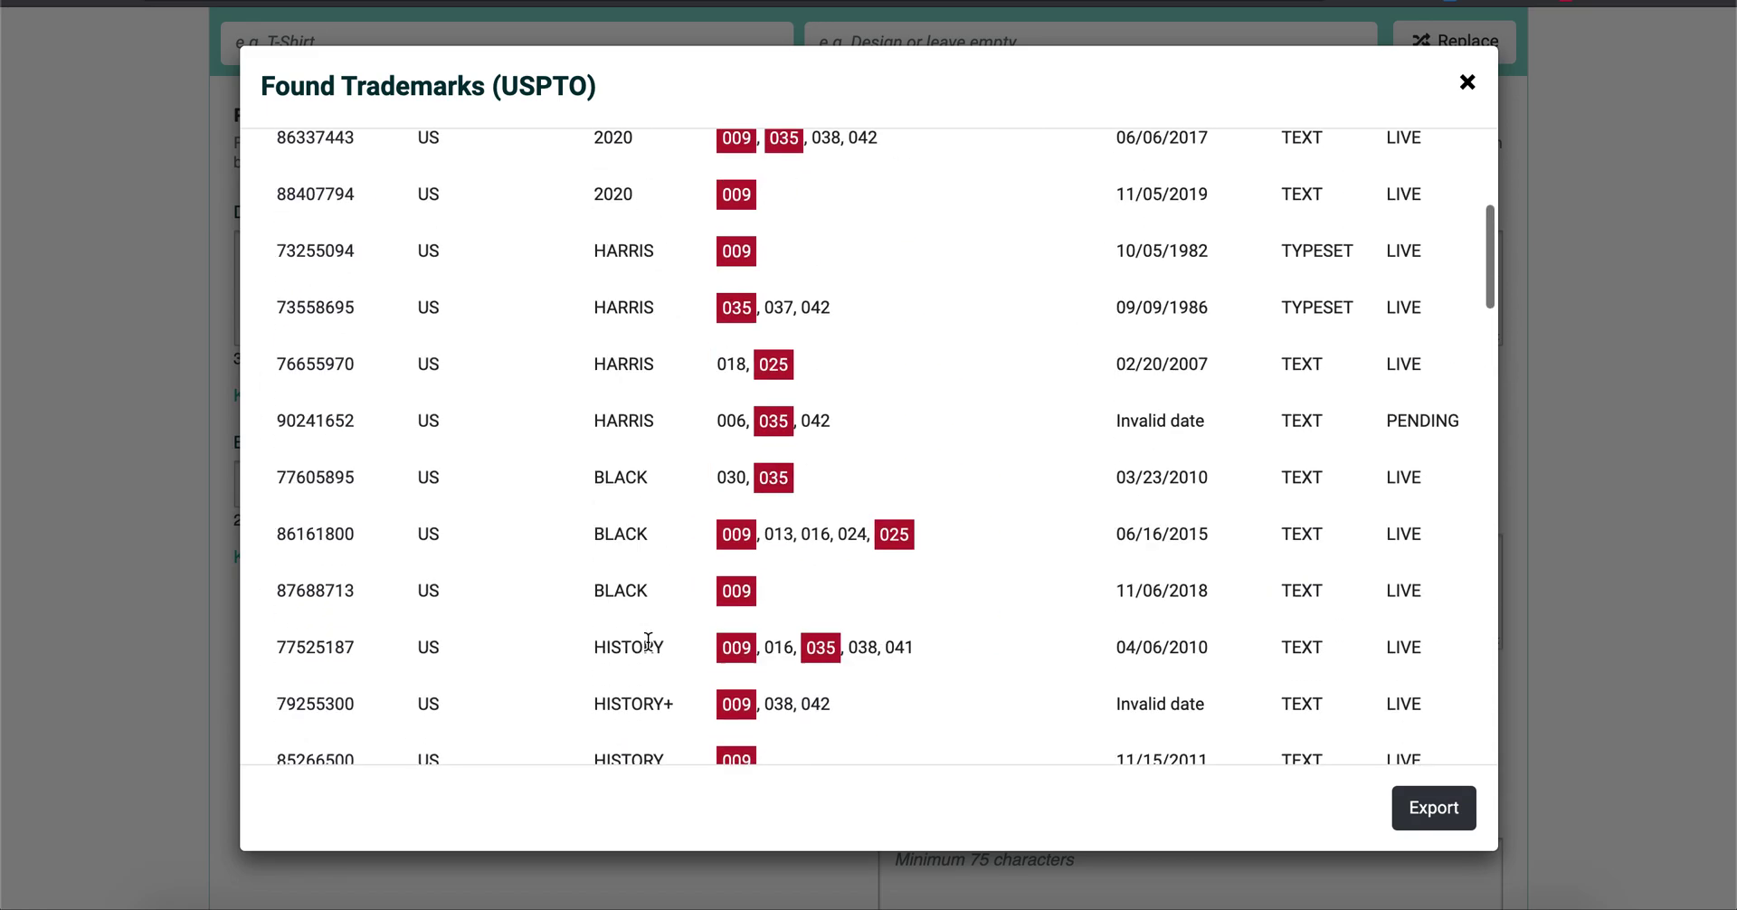
{"action": "scroll", "coordinate": [648, 640], "scroll_direction": "up", "scroll_amount": 5}
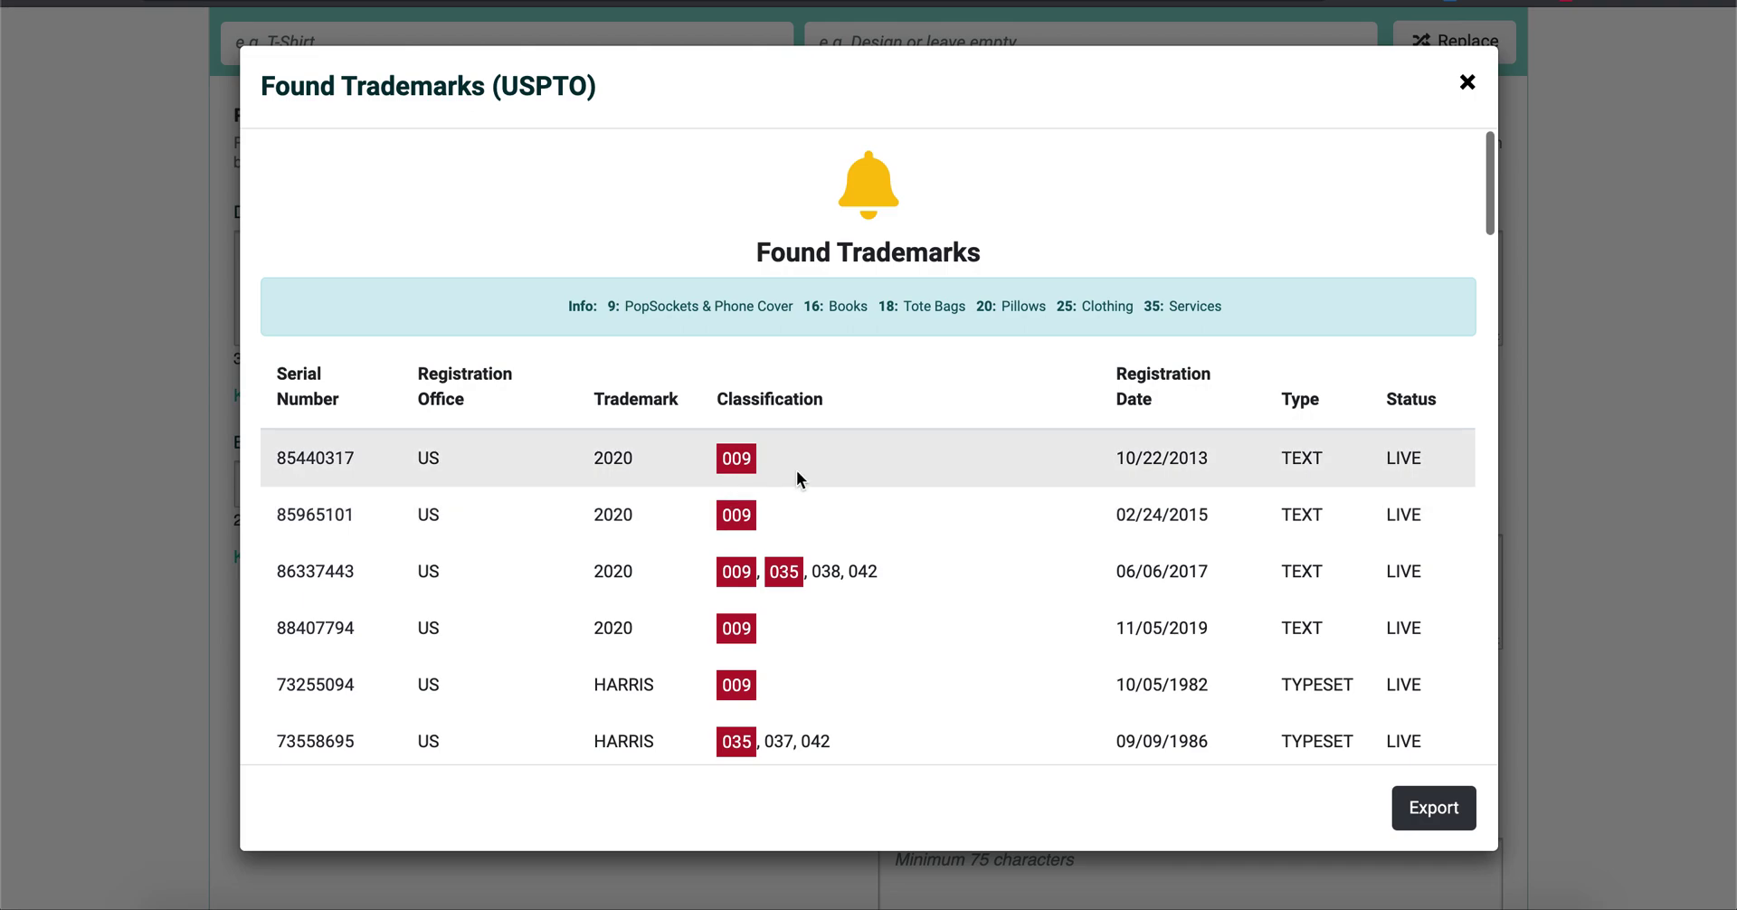
{"action": "left_click", "coordinate": [1467, 81]}
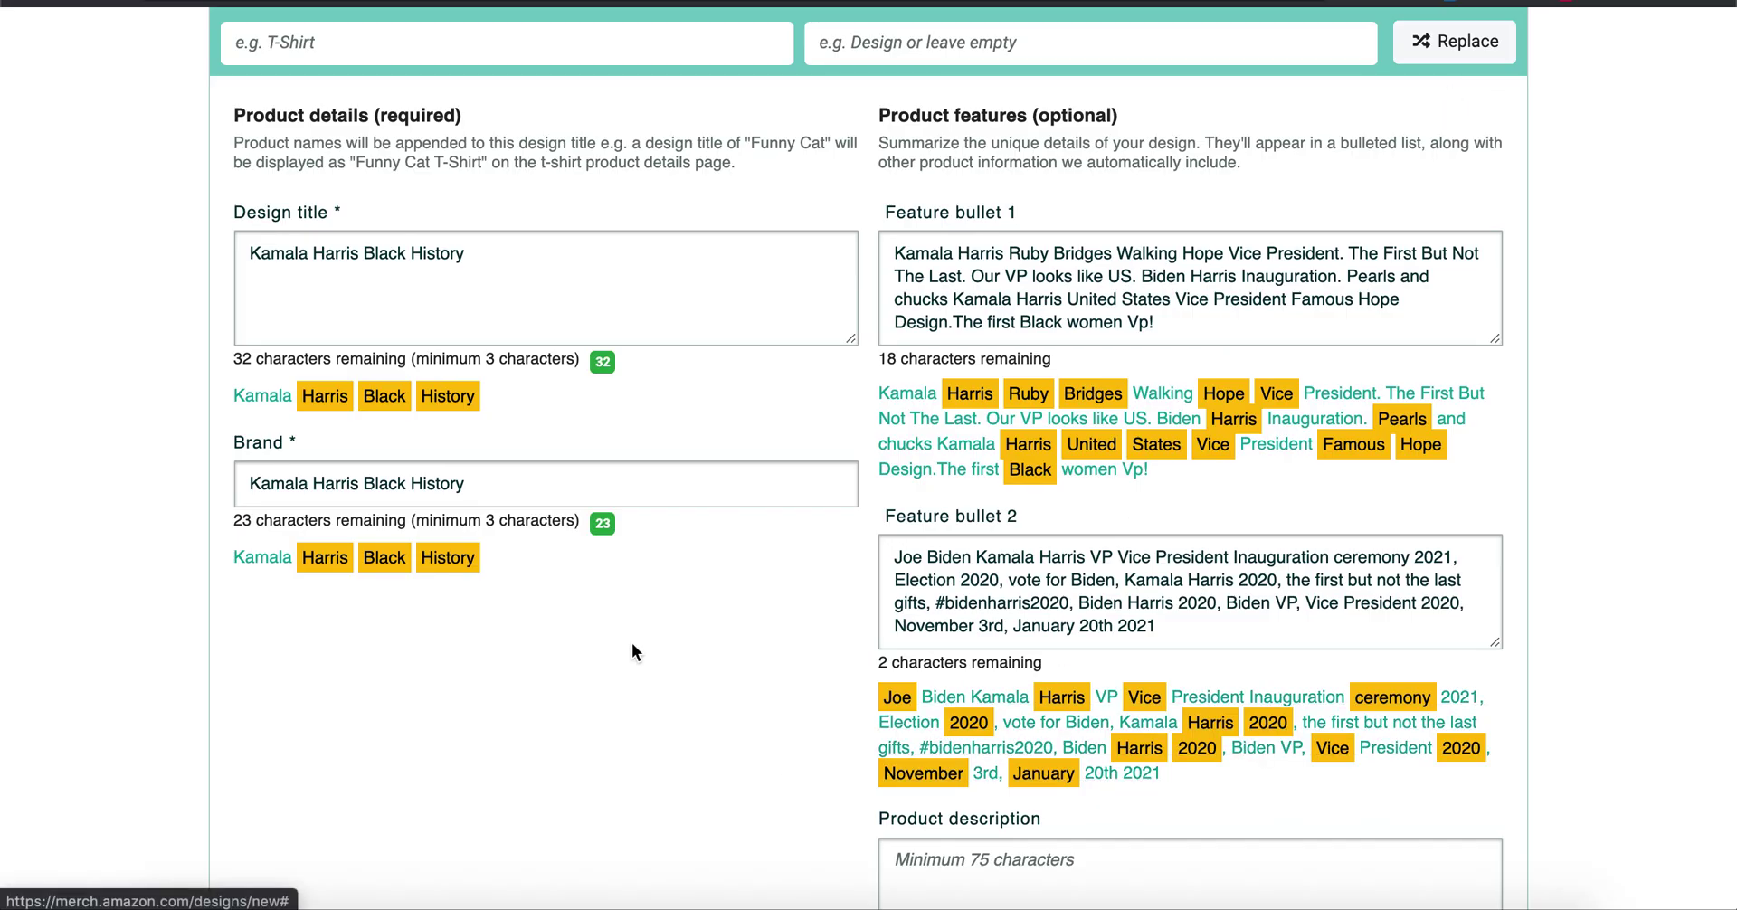
Step: Scroll the Create products page up to its header, with the flag portrait product cards in view
{"action": "scroll", "coordinate": [450, 339], "scroll_direction": "up", "scroll_amount": 20}
{"action": "scroll", "coordinate": [565, 322], "scroll_direction": "up", "scroll_amount": 5}
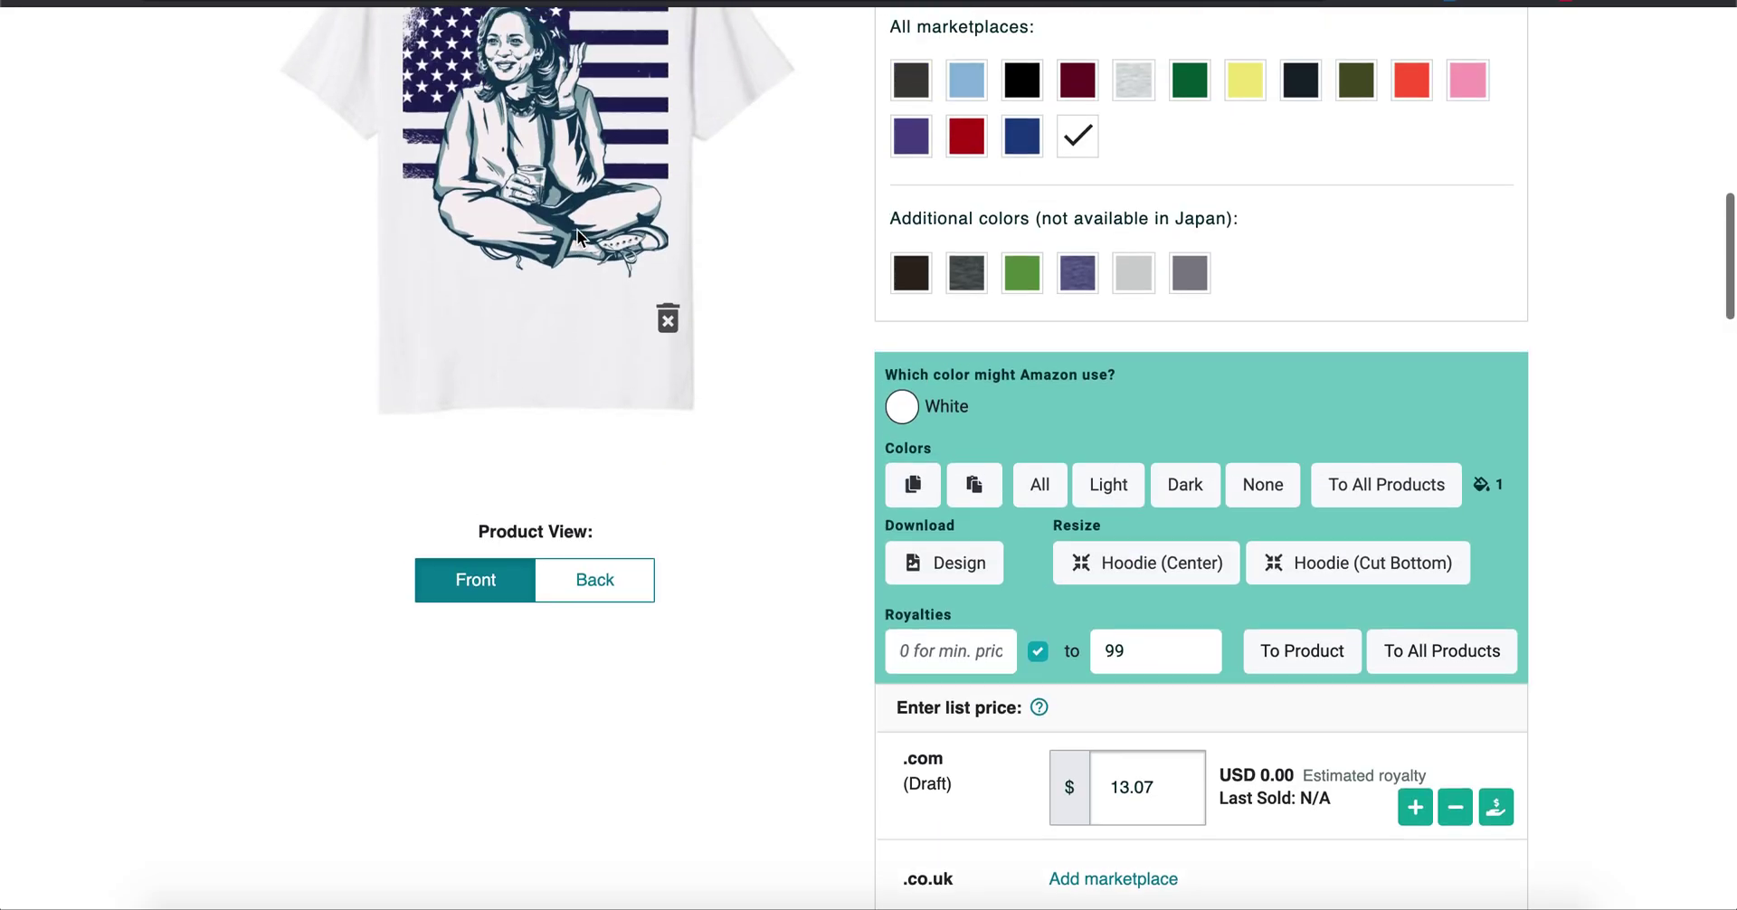
{"action": "scroll", "coordinate": [578, 230], "scroll_direction": "down", "scroll_amount": 15}
{"action": "scroll", "coordinate": [577, 229], "scroll_direction": "down", "scroll_amount": 20}
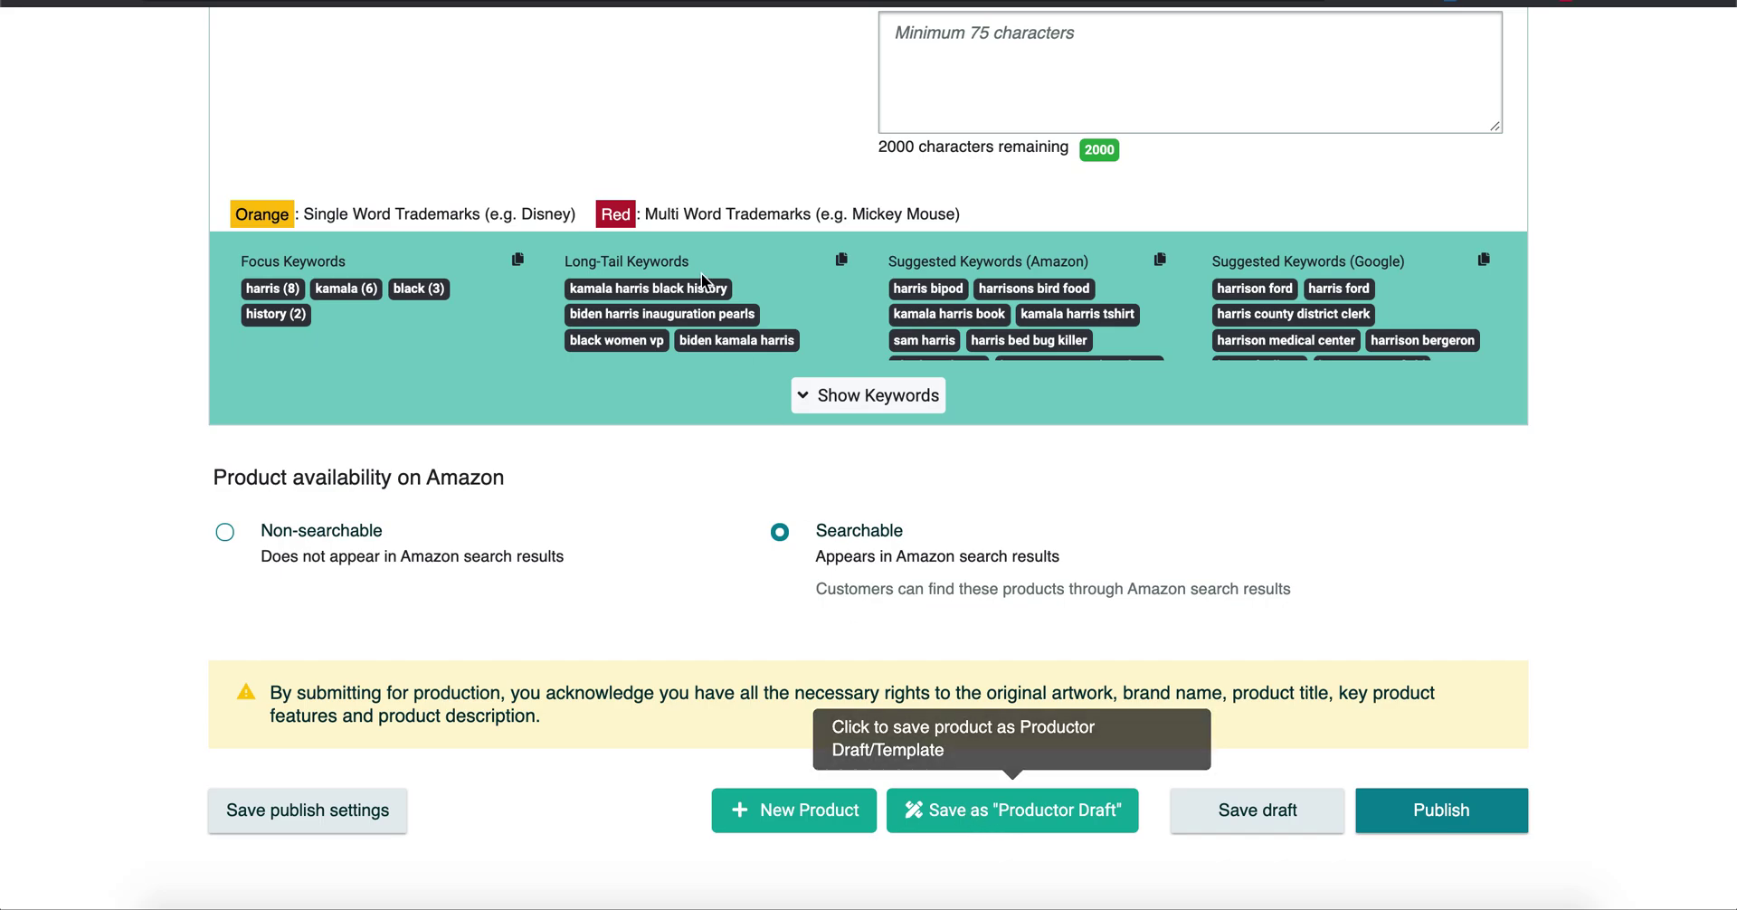
{"action": "scroll", "coordinate": [675, 172], "scroll_direction": "up", "scroll_amount": 12}
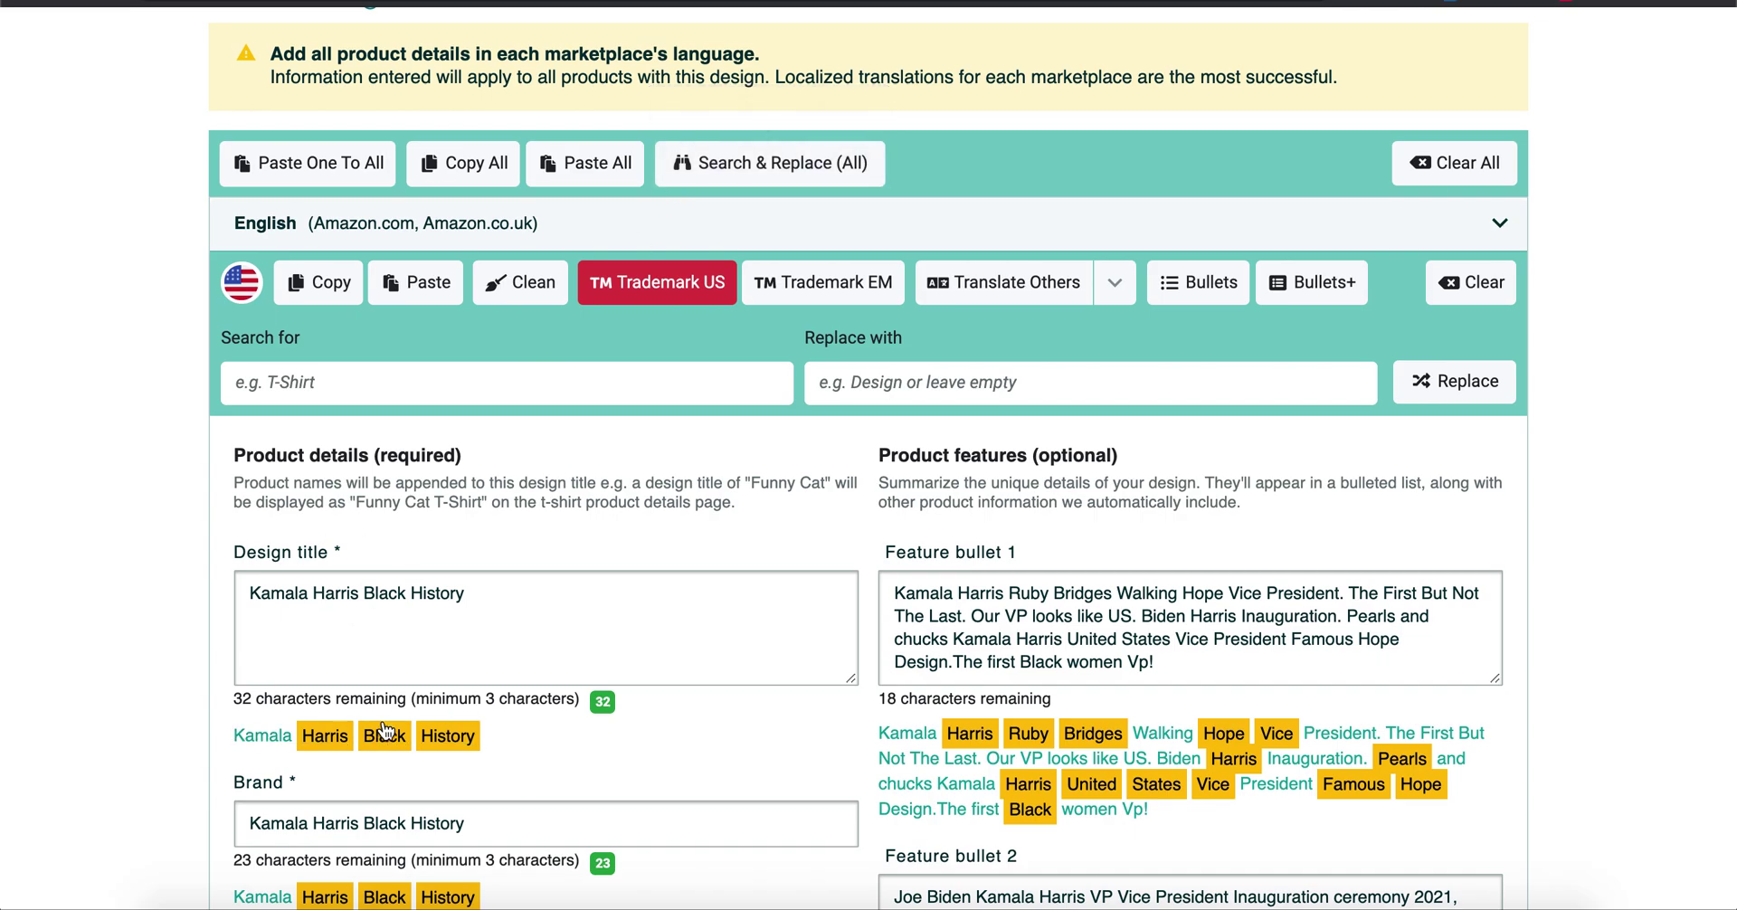
{"action": "scroll", "coordinate": [443, 529], "scroll_direction": "up", "scroll_amount": 15}
{"action": "scroll", "coordinate": [443, 528], "scroll_direction": "up", "scroll_amount": 20}
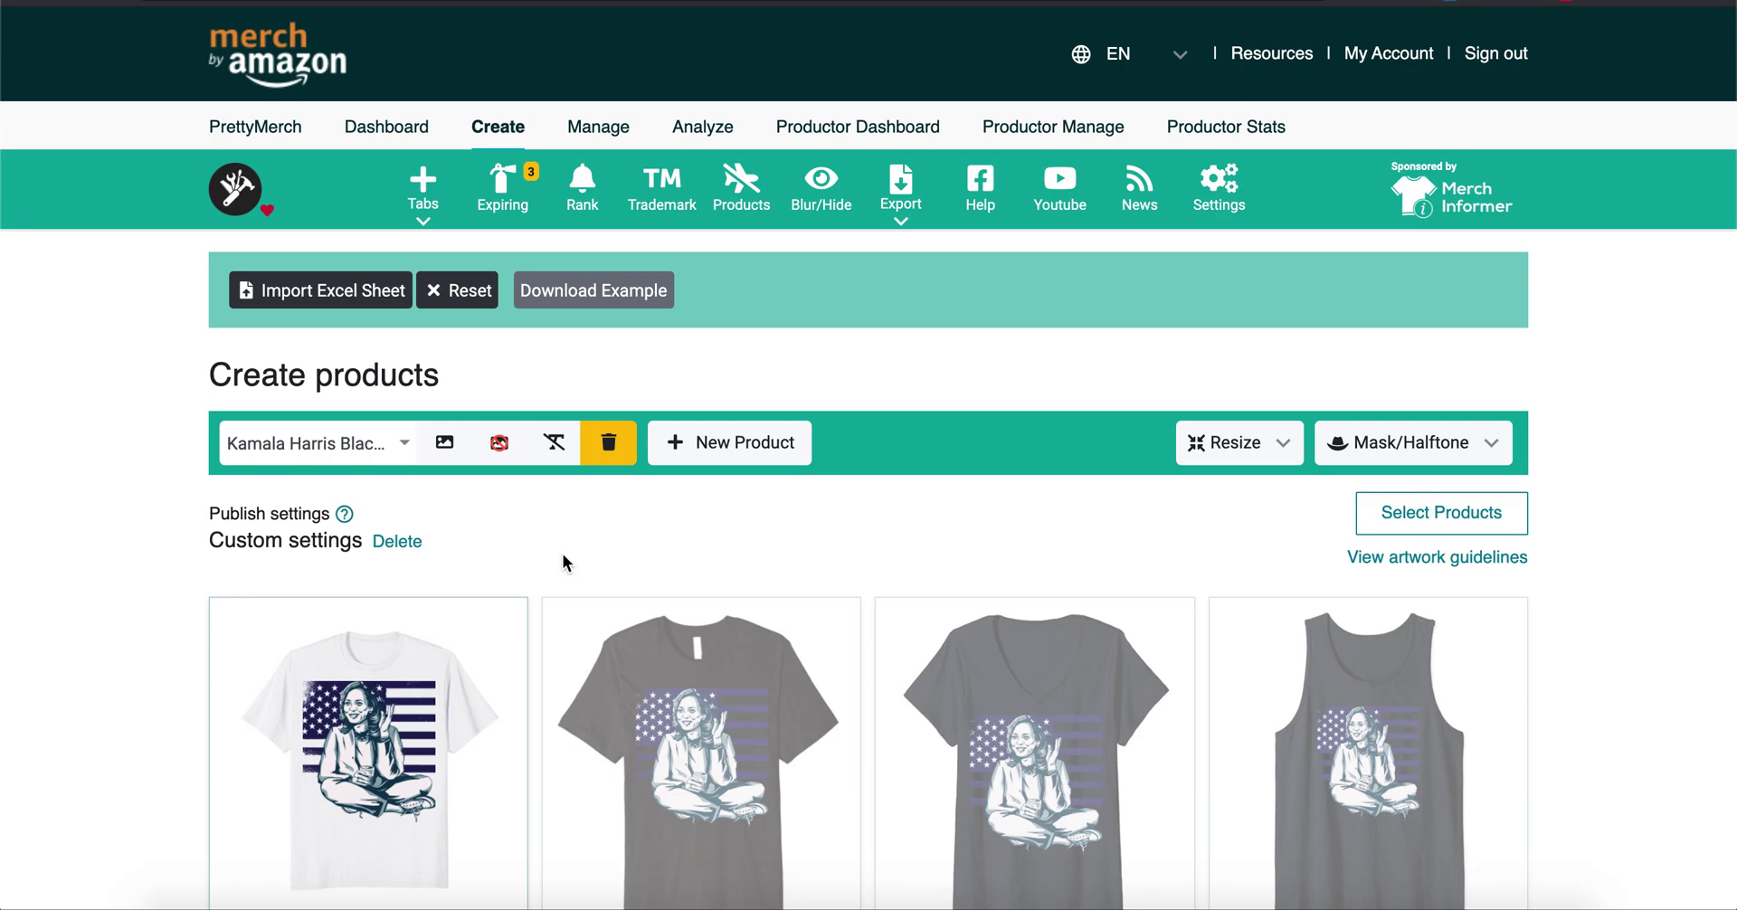
{"action": "left_click", "coordinate": [499, 443]}
{"action": "scroll", "coordinate": [555, 702], "scroll_direction": "down", "scroll_amount": 15}
{"action": "scroll", "coordinate": [552, 694], "scroll_direction": "down", "scroll_amount": 15}
{"action": "scroll", "coordinate": [512, 785], "scroll_direction": "down", "scroll_amount": 3}
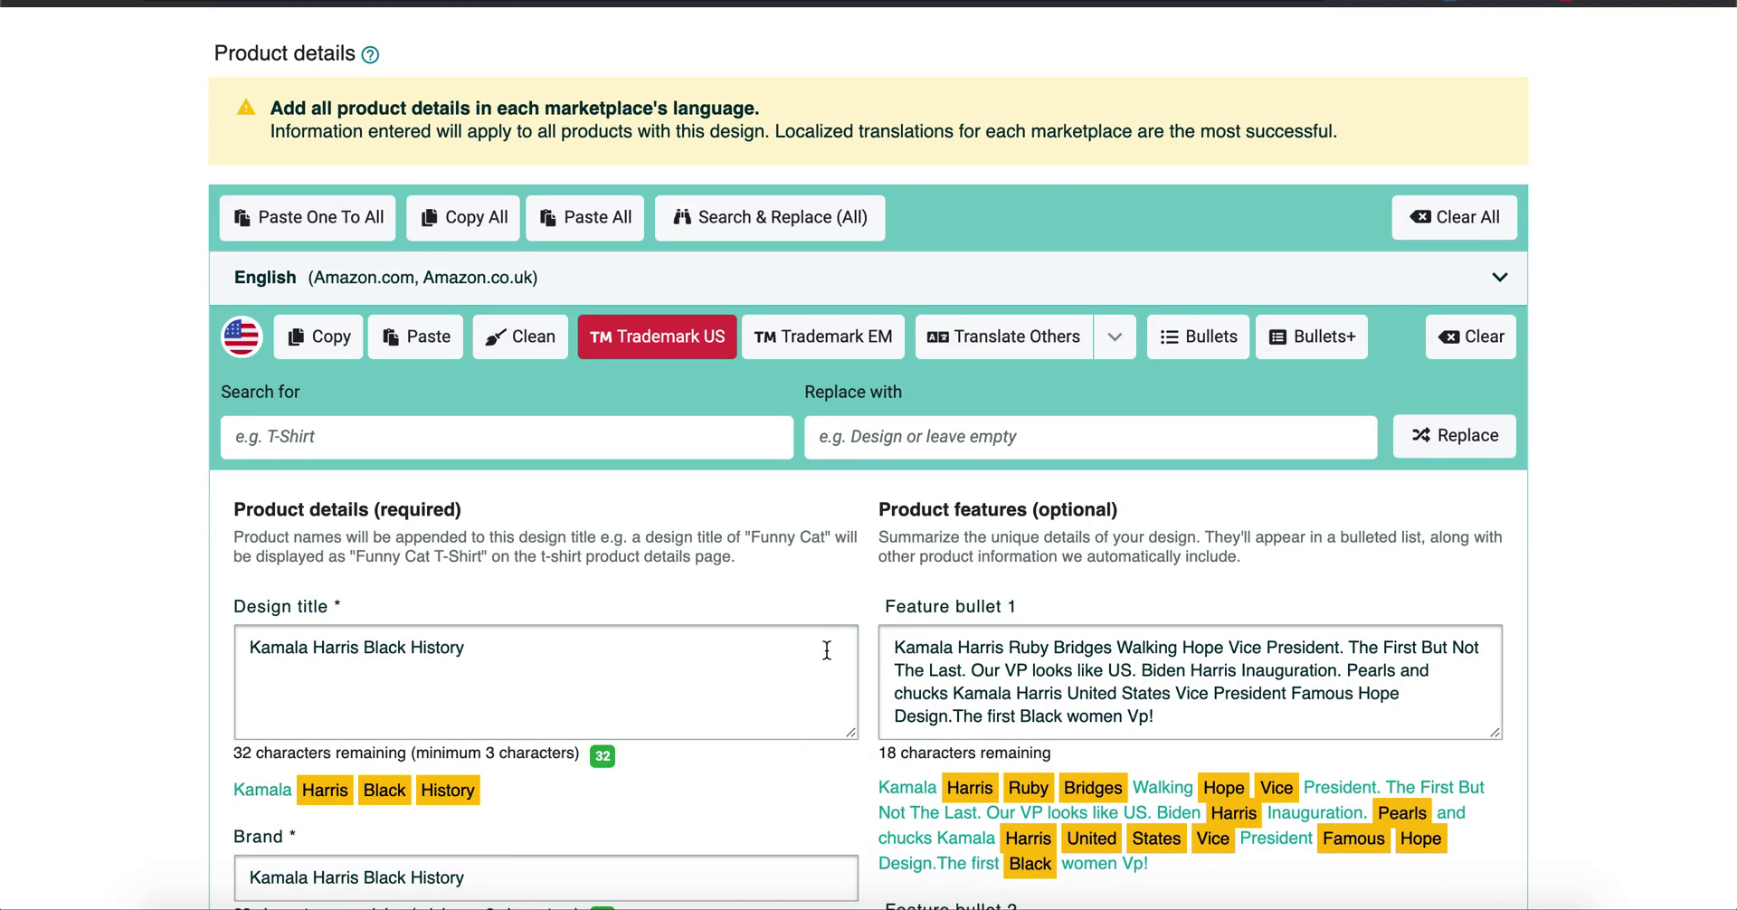
{"action": "scroll", "coordinate": [921, 626], "scroll_direction": "down", "scroll_amount": 3}
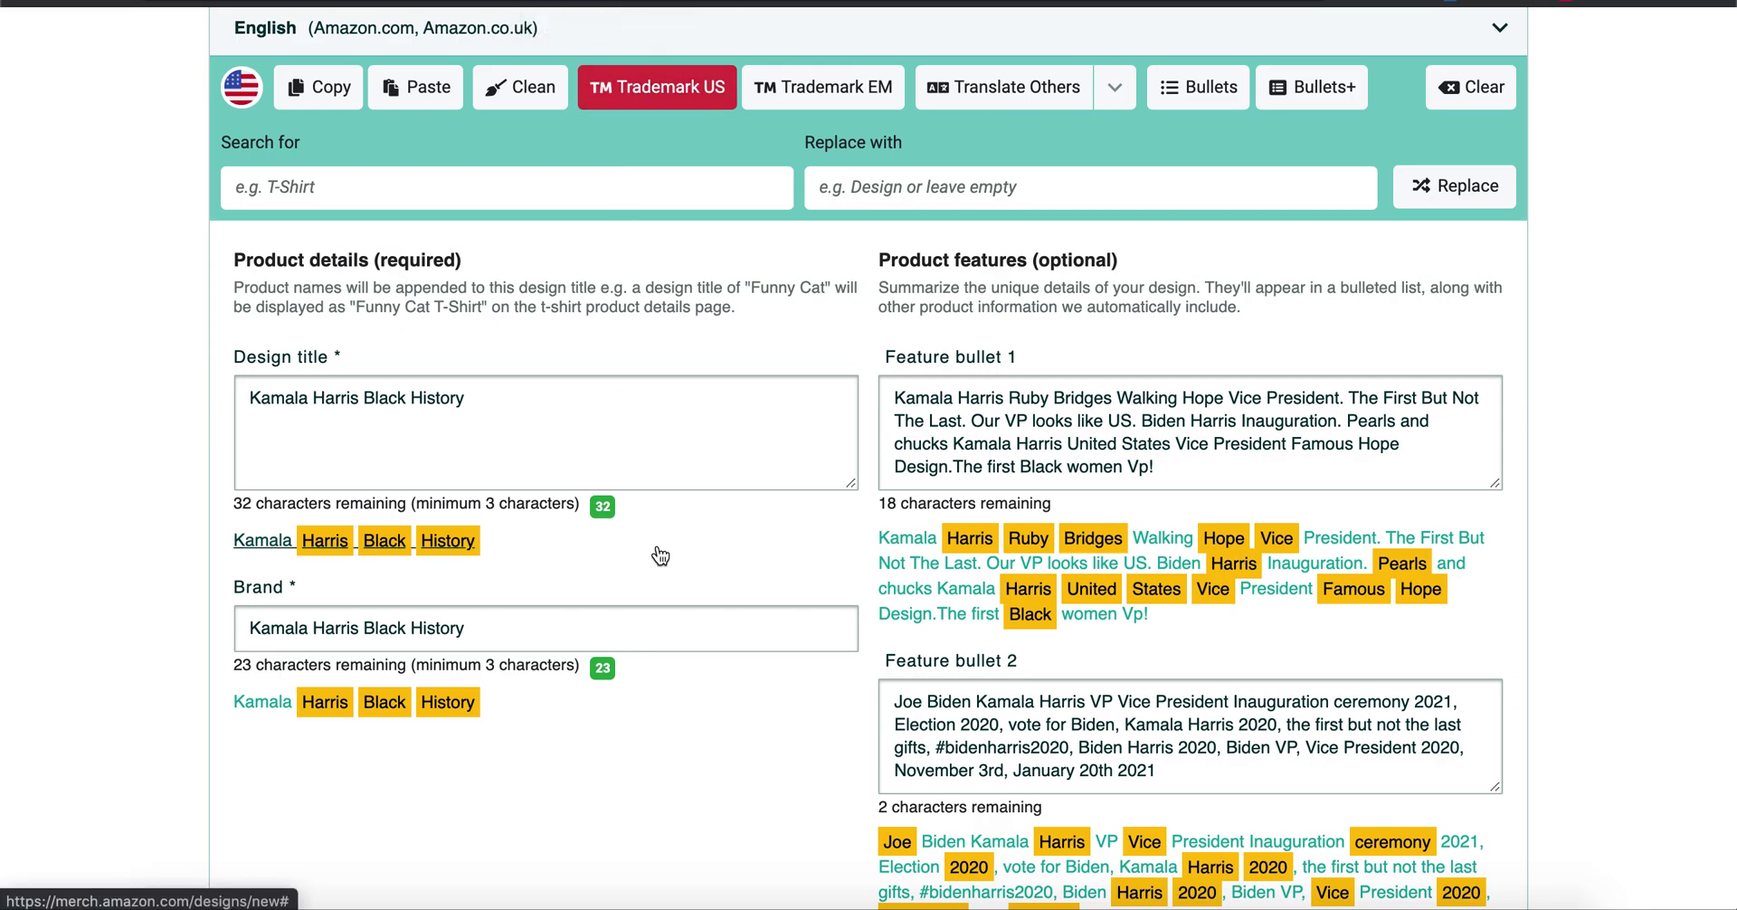
{"action": "scroll", "coordinate": [1077, 802], "scroll_direction": "down", "scroll_amount": 7}
{"action": "scroll", "coordinate": [1388, 796], "scroll_direction": "down", "scroll_amount": 3}
{"action": "scroll", "coordinate": [1388, 796], "scroll_direction": "down", "scroll_amount": 1}
{"action": "scroll", "coordinate": [1453, 763], "scroll_direction": "up", "scroll_amount": 14}
{"action": "scroll", "coordinate": [1453, 763], "scroll_direction": "down", "scroll_amount": 3}
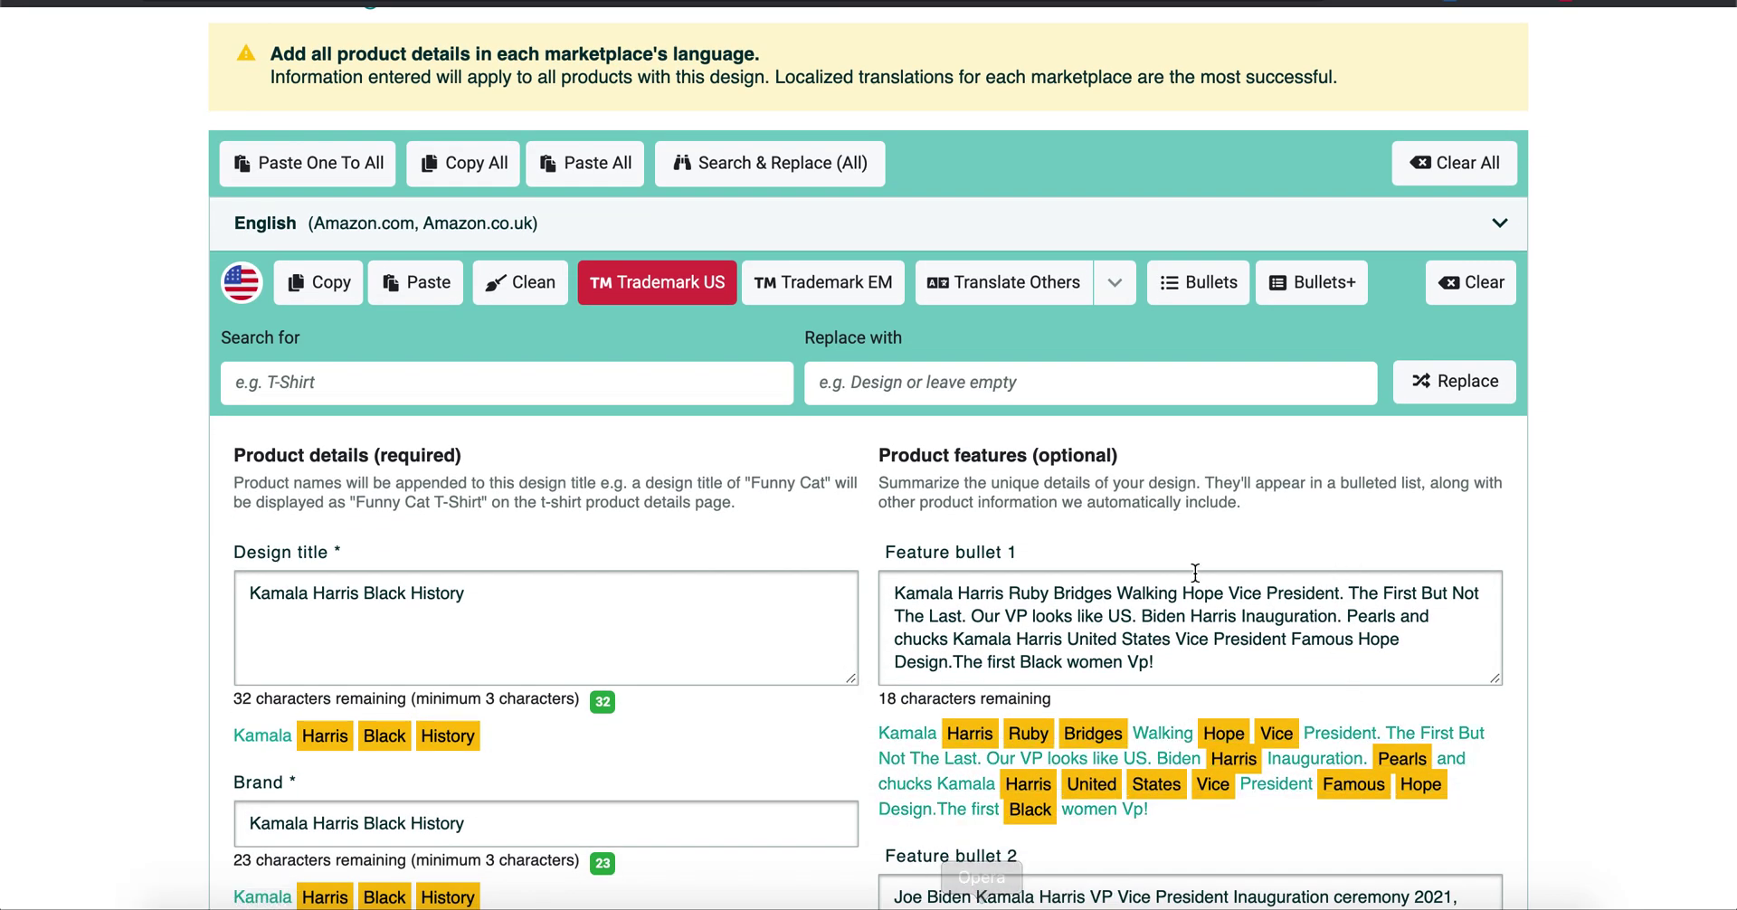
{"action": "scroll", "coordinate": [1266, 604], "scroll_direction": "up", "scroll_amount": 10}
{"action": "scroll", "coordinate": [1266, 606], "scroll_direction": "up", "scroll_amount": 15}
{"action": "scroll", "coordinate": [1269, 620], "scroll_direction": "up", "scroll_amount": 9}
{"action": "scroll", "coordinate": [1266, 613], "scroll_direction": "up", "scroll_amount": 2}
{"action": "scroll", "coordinate": [1265, 613], "scroll_direction": "down", "scroll_amount": 7}
{"action": "scroll", "coordinate": [1266, 610], "scroll_direction": "down", "scroll_amount": 15}
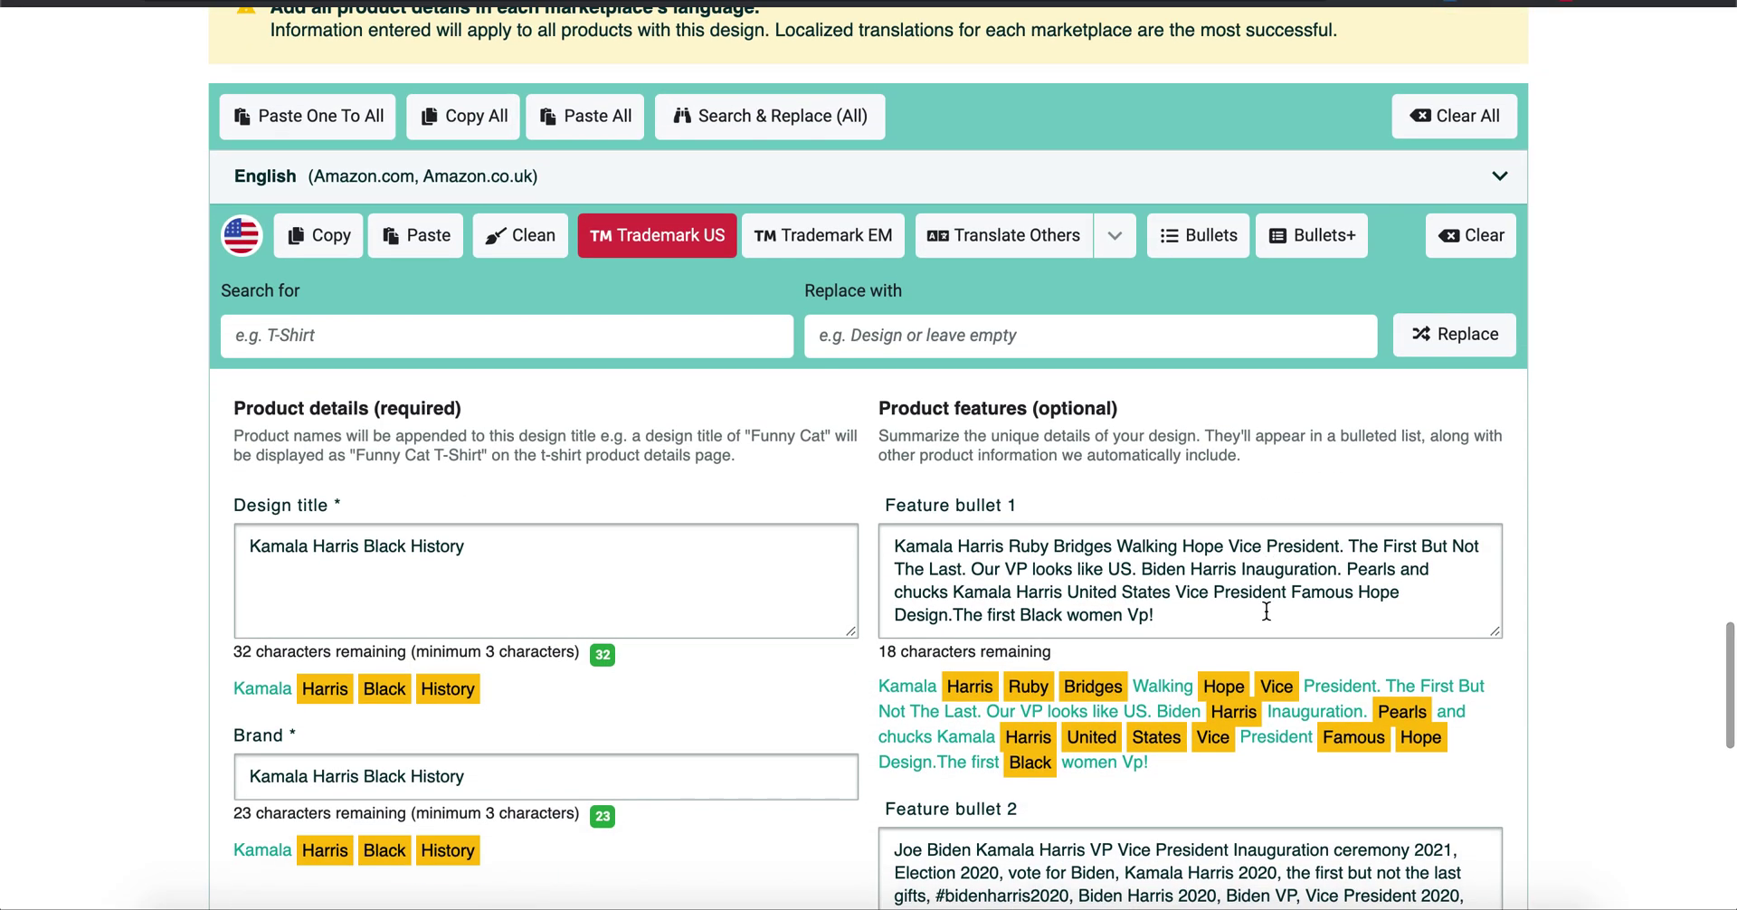
{"action": "scroll", "coordinate": [1266, 612], "scroll_direction": "down", "scroll_amount": 2}
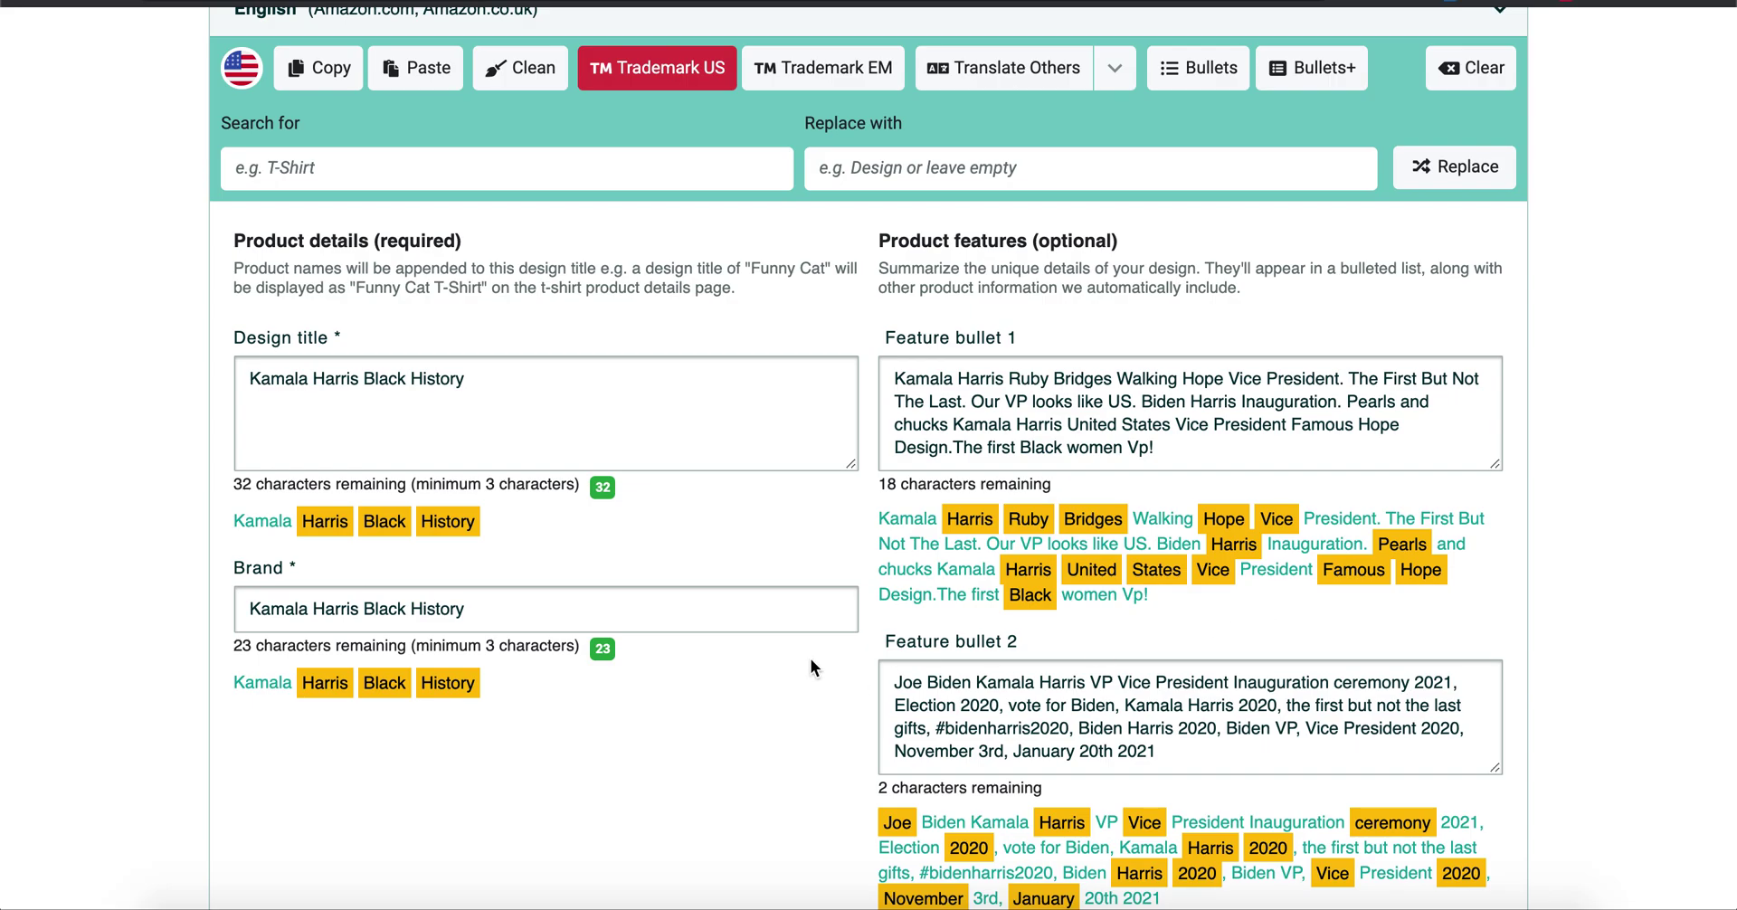
{"action": "scroll", "coordinate": [810, 668], "scroll_direction": "up", "scroll_amount": 20}
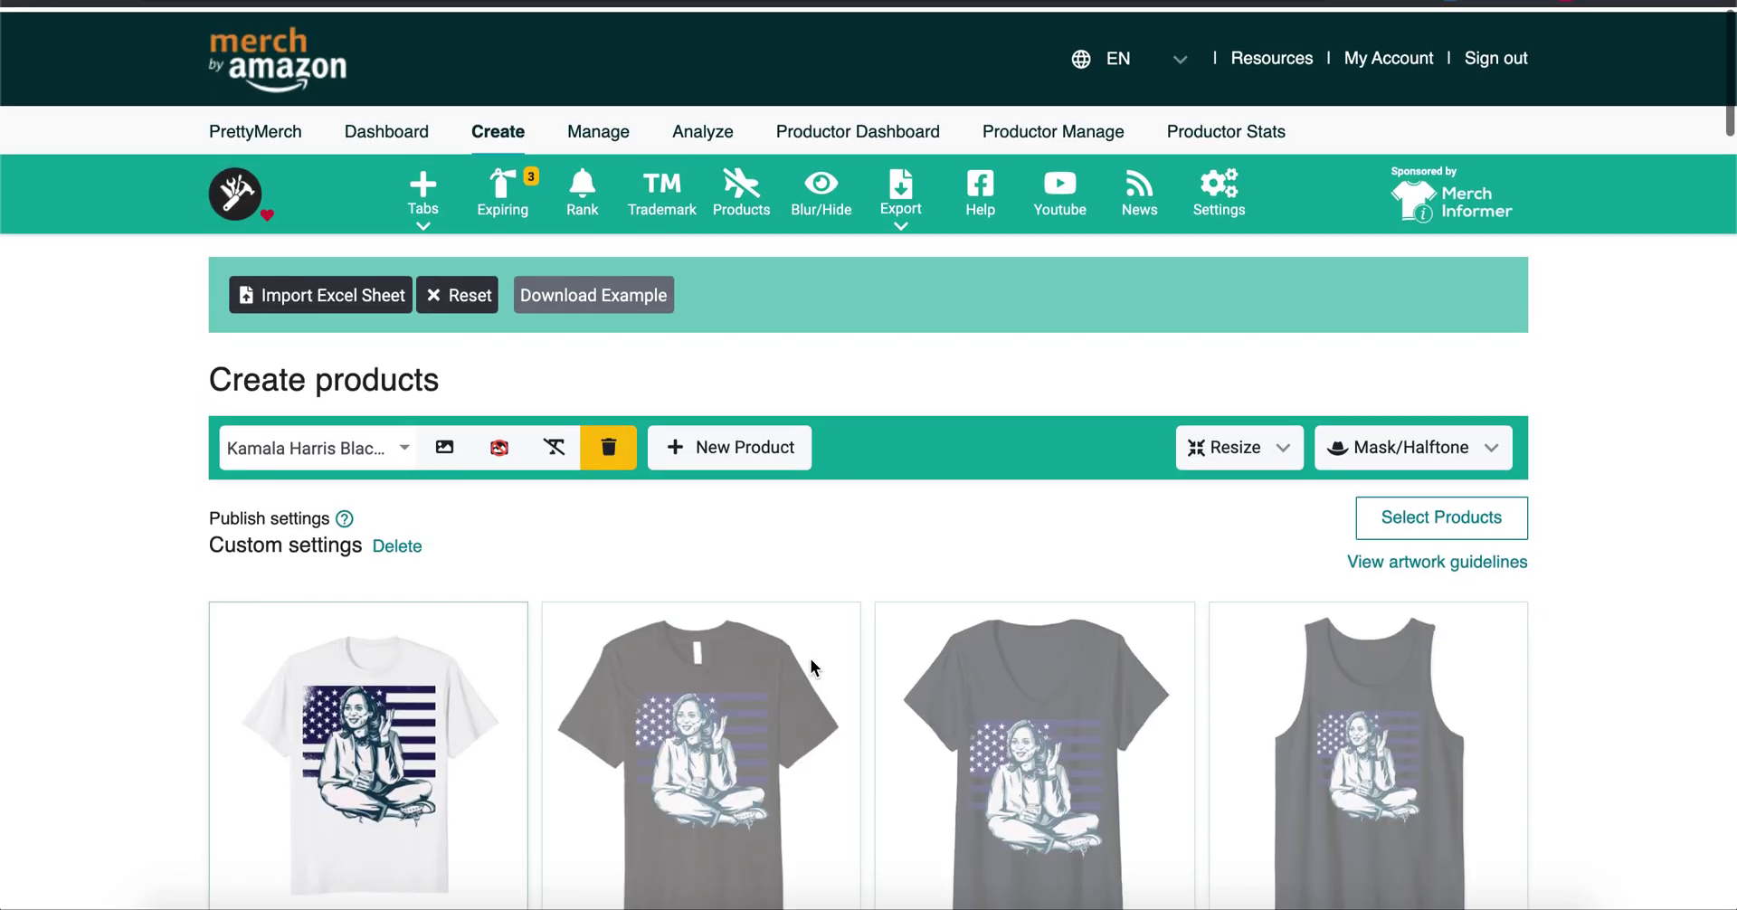
{"action": "scroll", "coordinate": [810, 659], "scroll_direction": "down", "scroll_amount": 3}
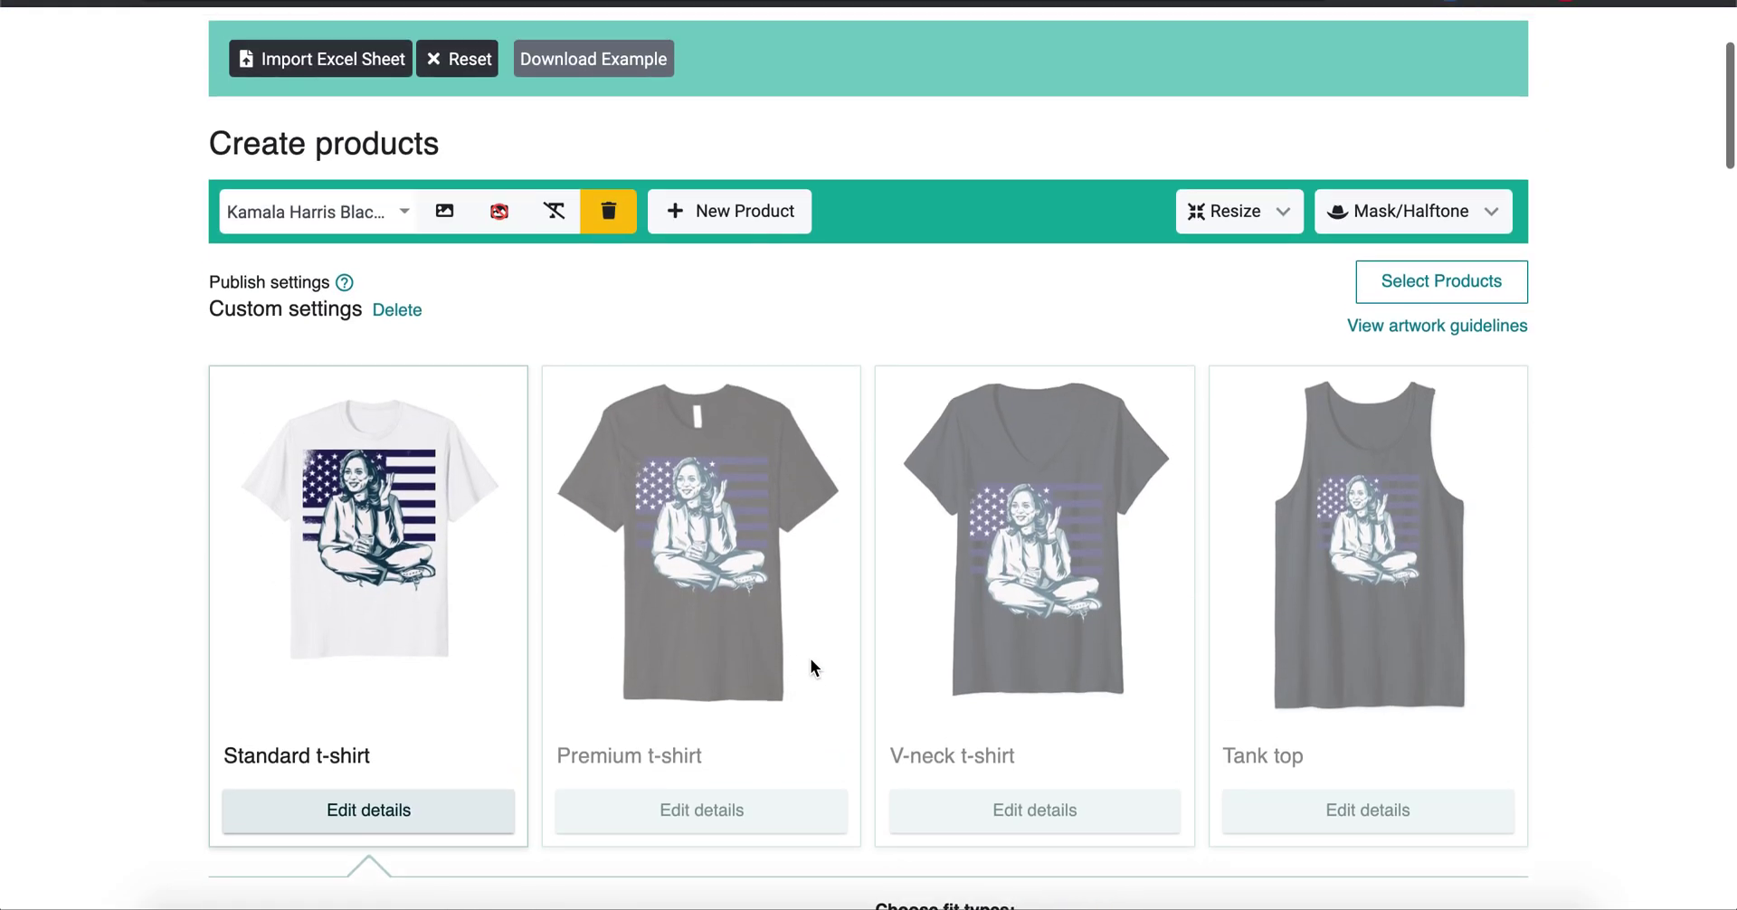
{"action": "scroll", "coordinate": [810, 659], "scroll_direction": "up", "scroll_amount": 1}
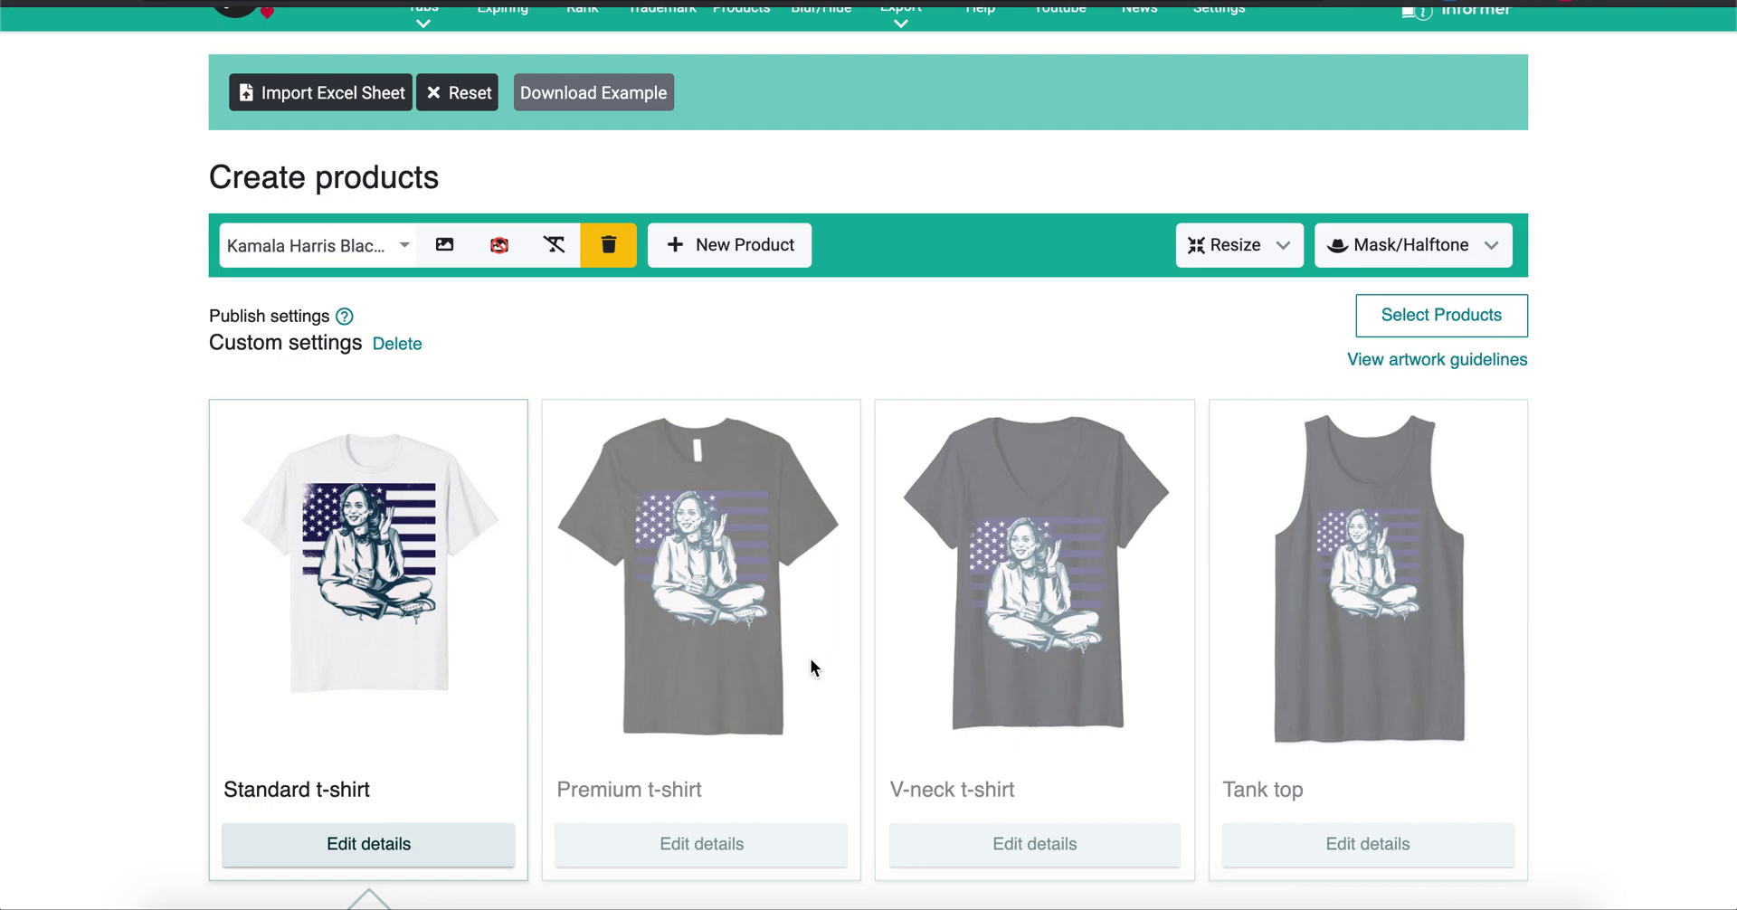
{"action": "scroll", "coordinate": [811, 660], "scroll_direction": "up", "scroll_amount": 3}
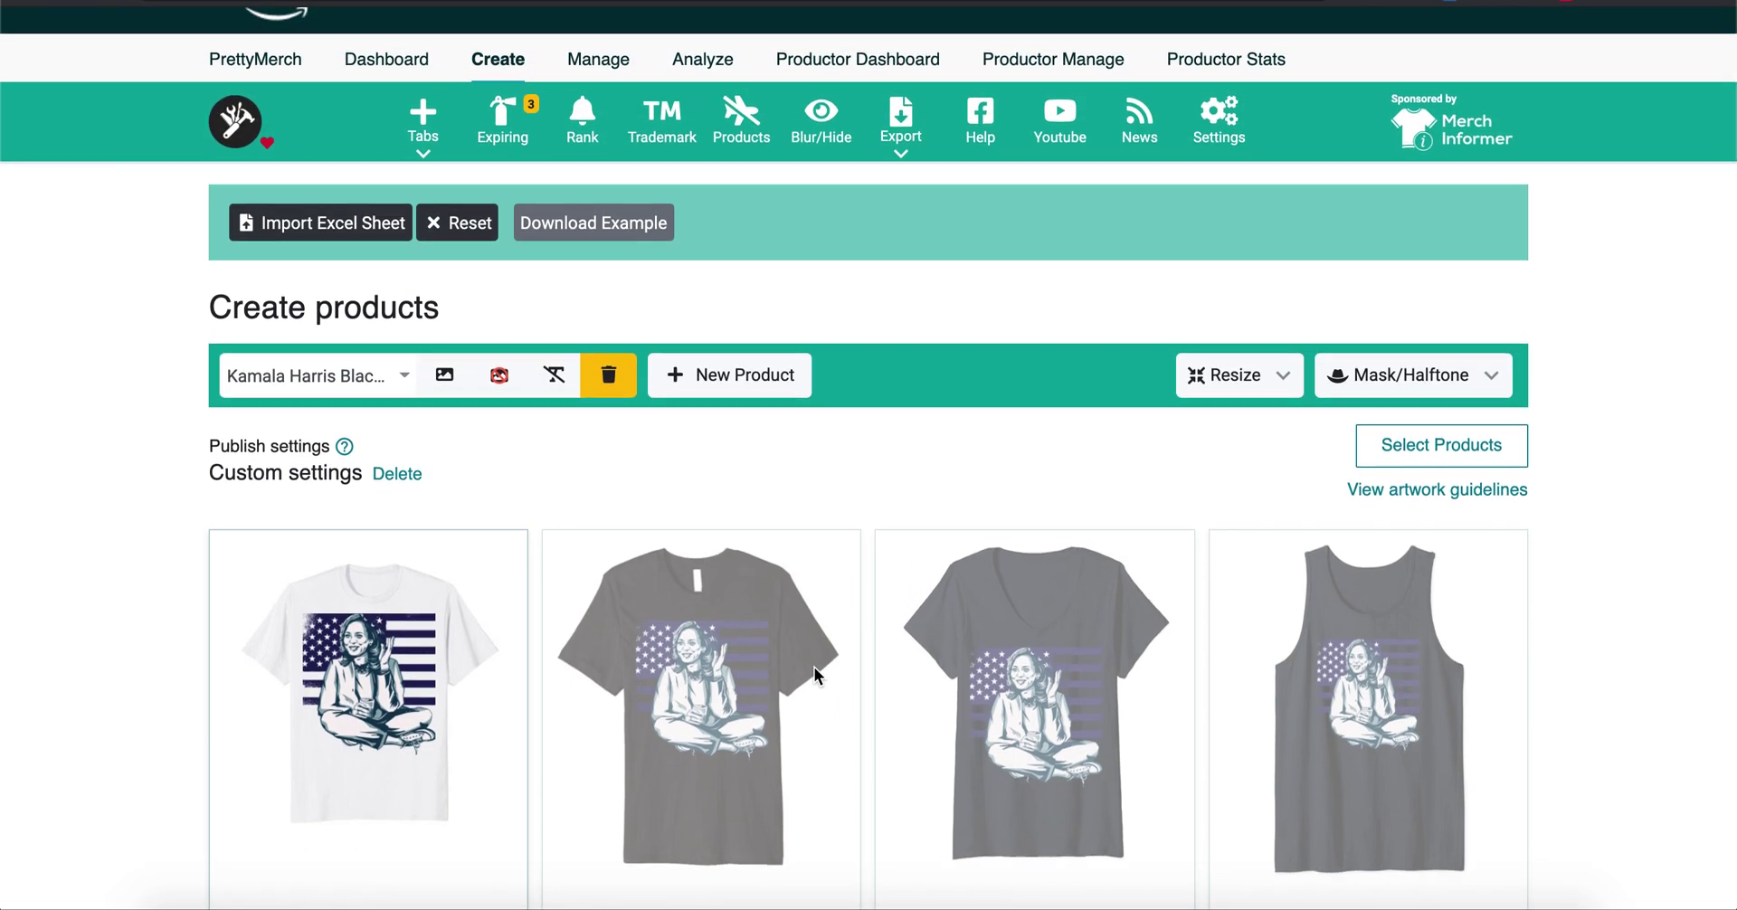
{"action": "scroll", "coordinate": [814, 666], "scroll_direction": "up", "scroll_amount": 2}
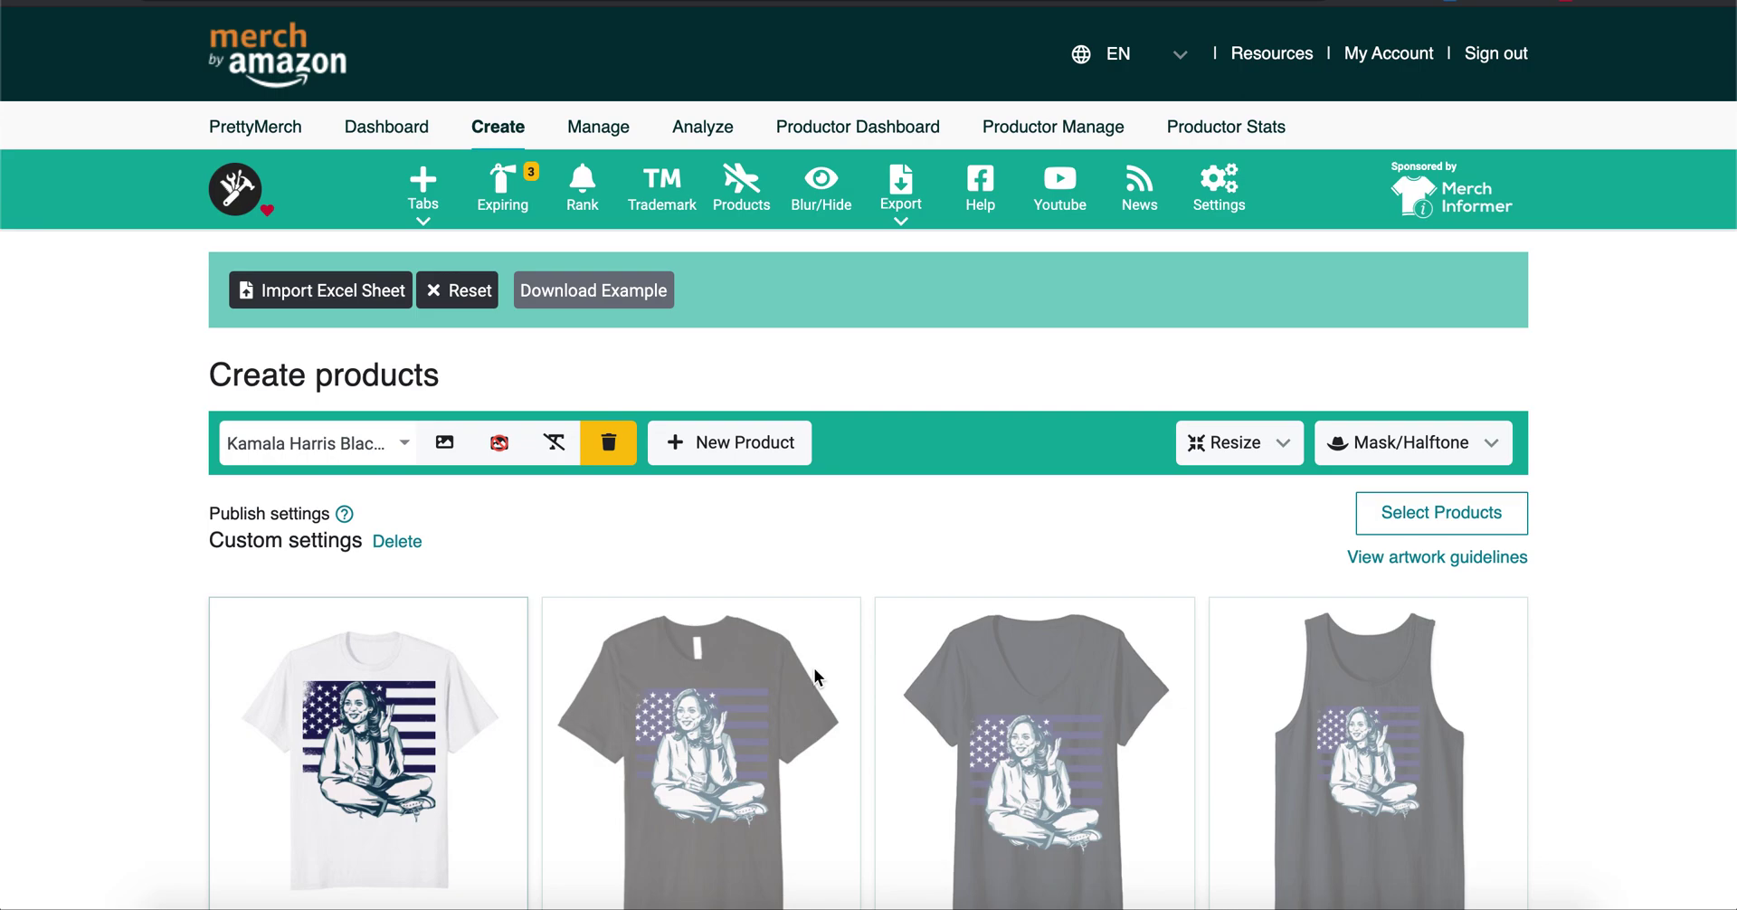
{"action": "scroll", "coordinate": [814, 667], "scroll_direction": "down", "scroll_amount": 4}
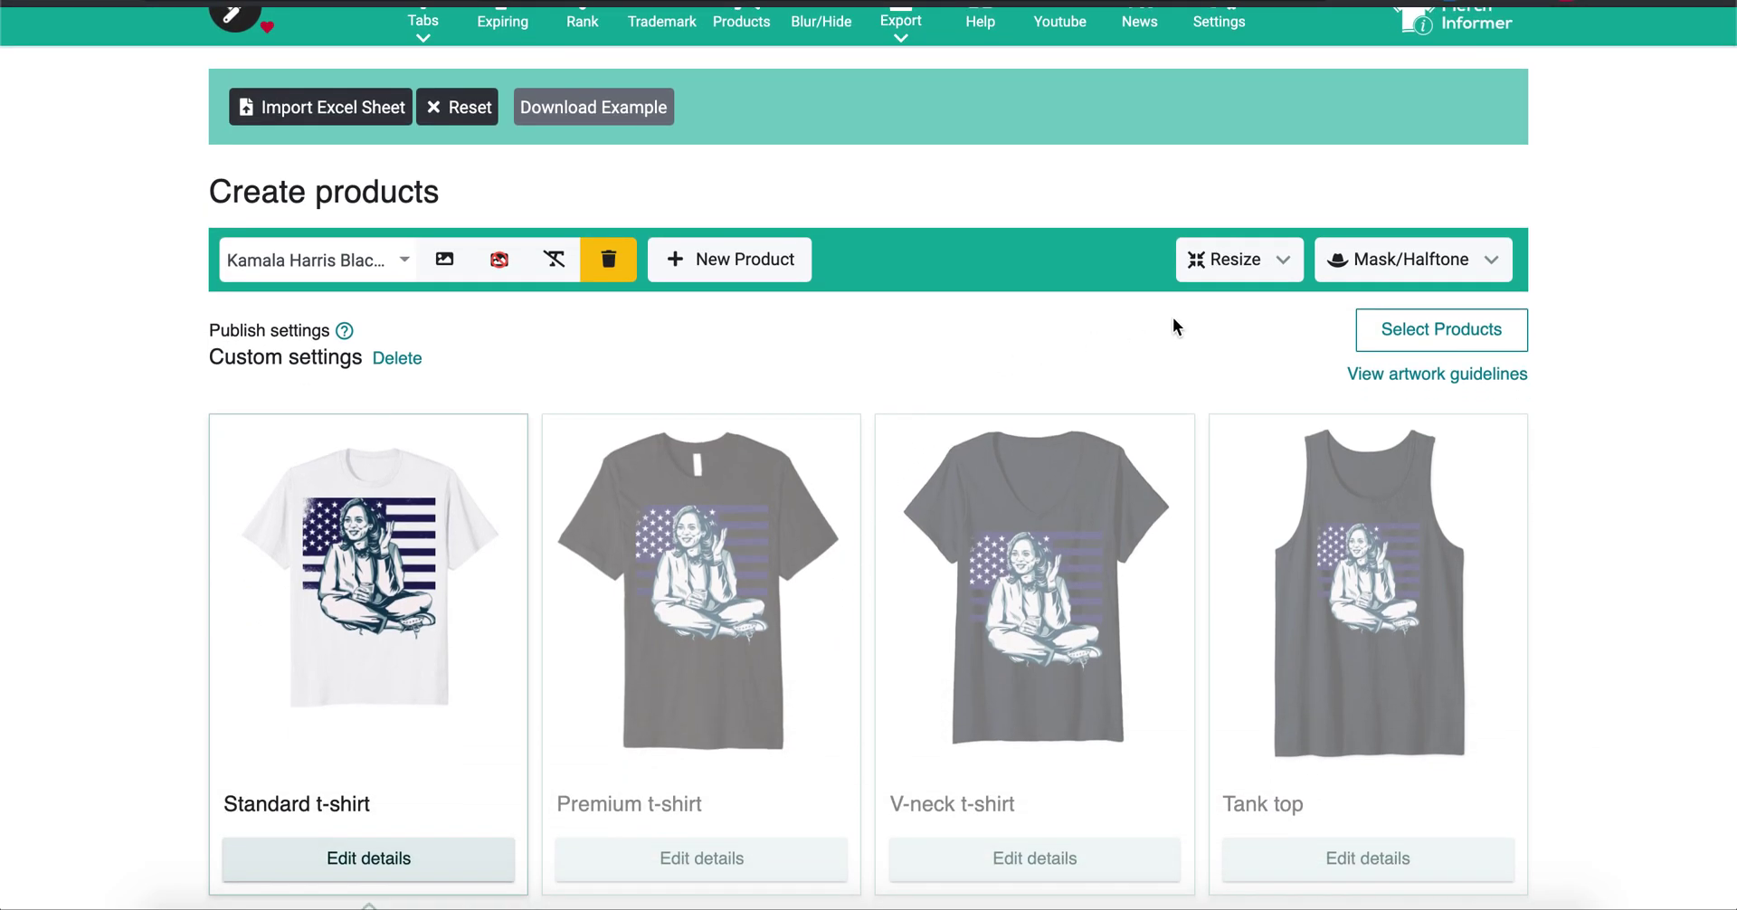